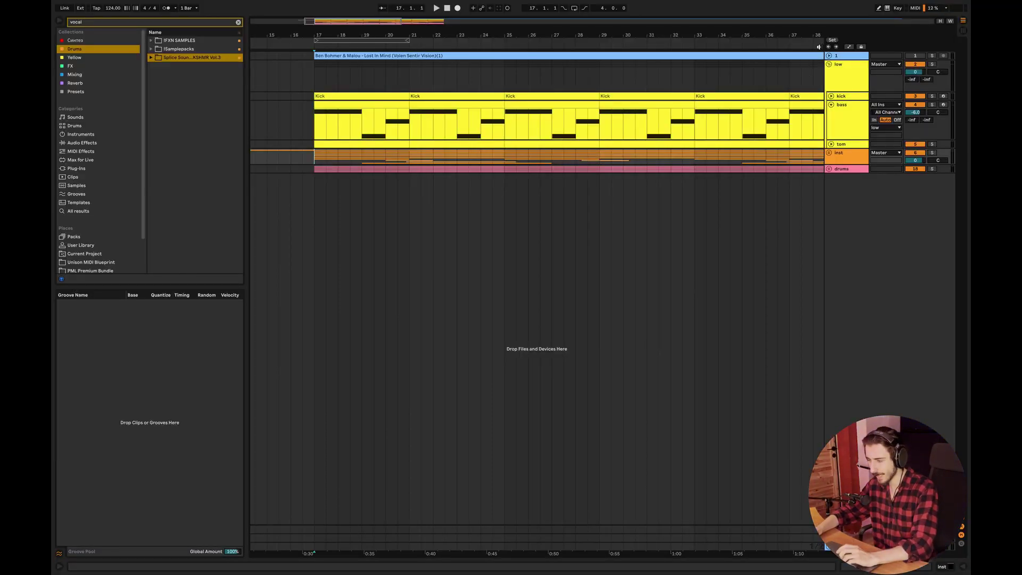
Start playback and open the bass track's Diva synth editor, moving it over the arrangement.
click(841, 123)
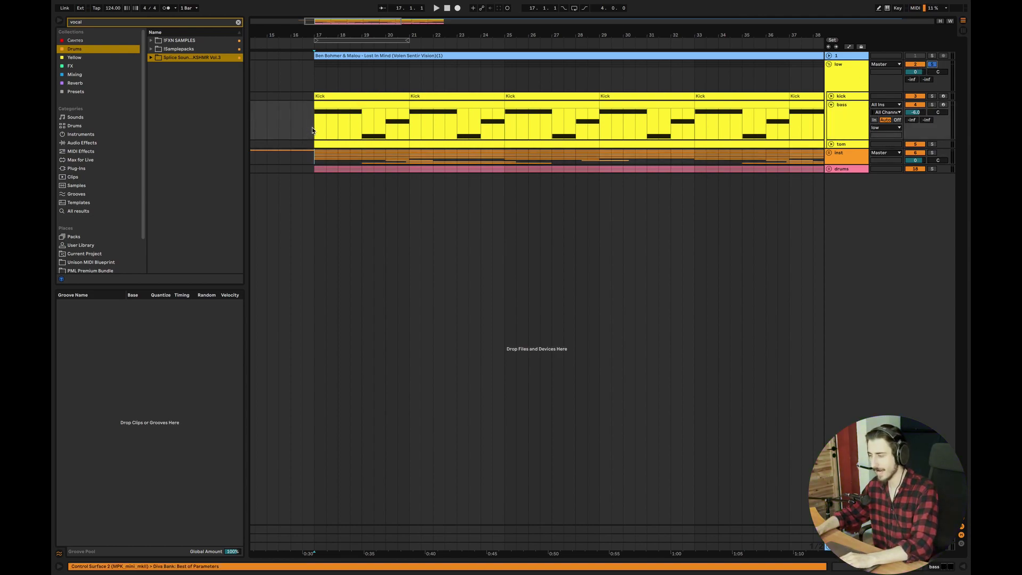
key(space)
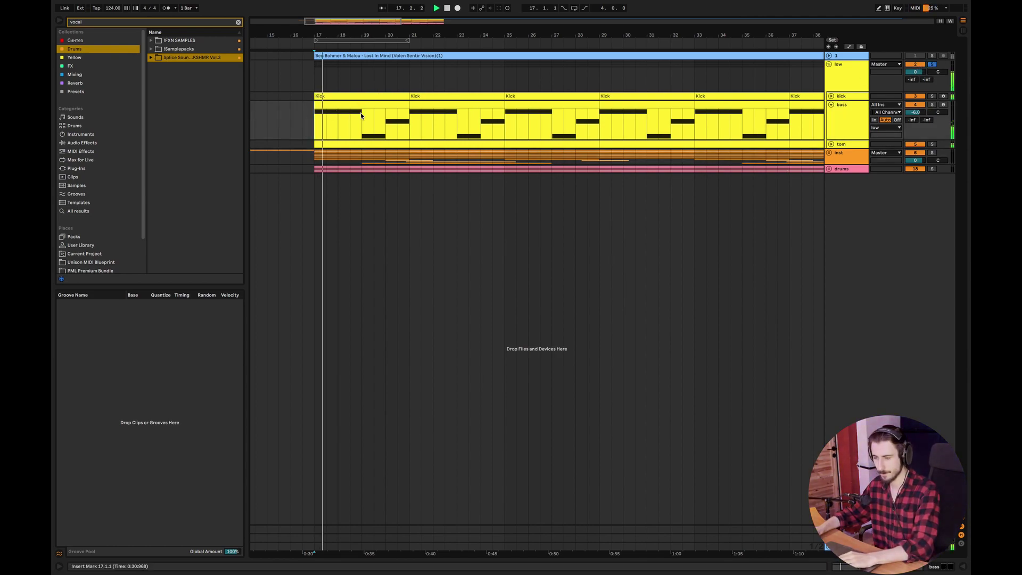
double_click(861, 115)
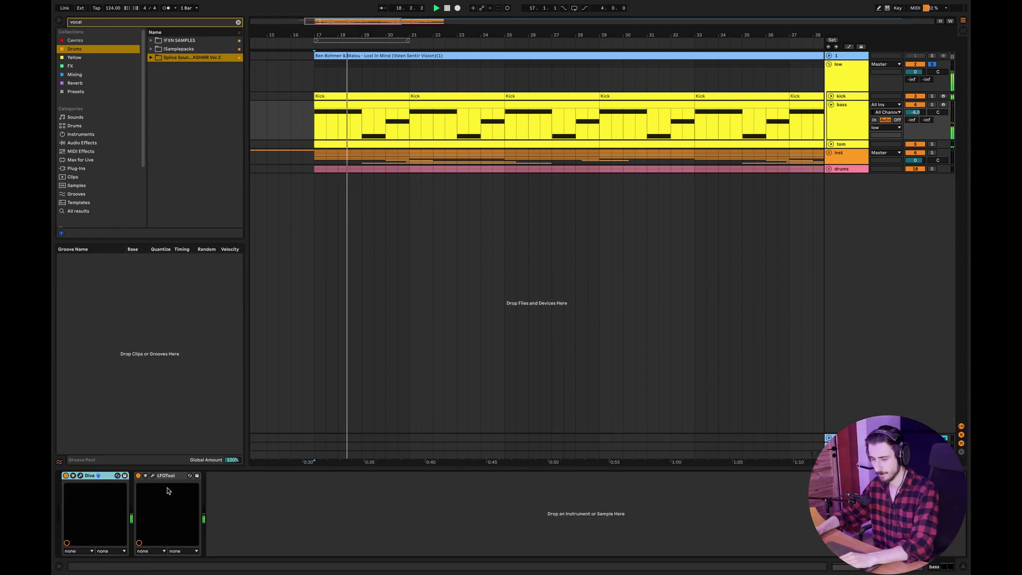
click(80, 477)
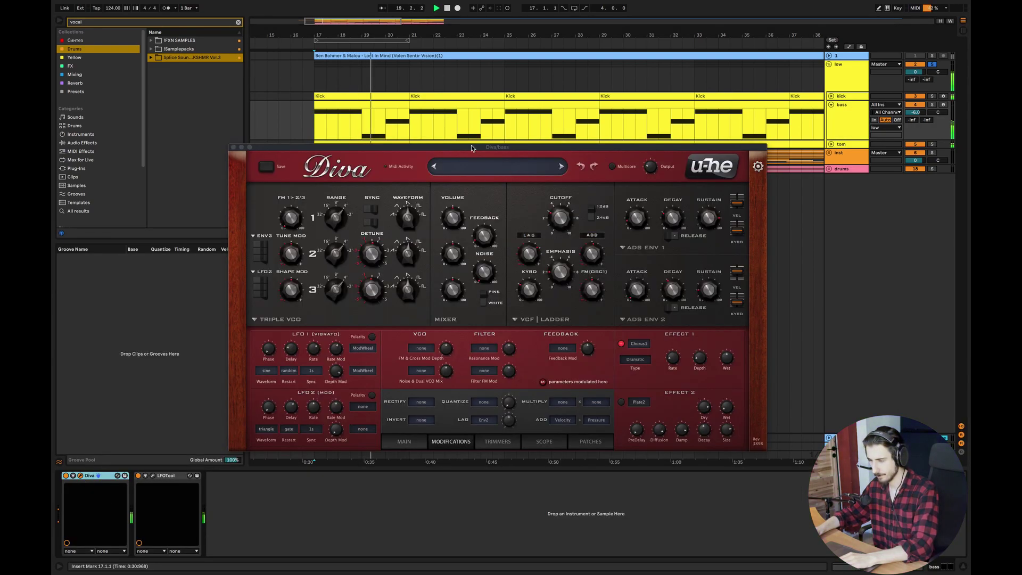
drag(471, 147, 487, 180)
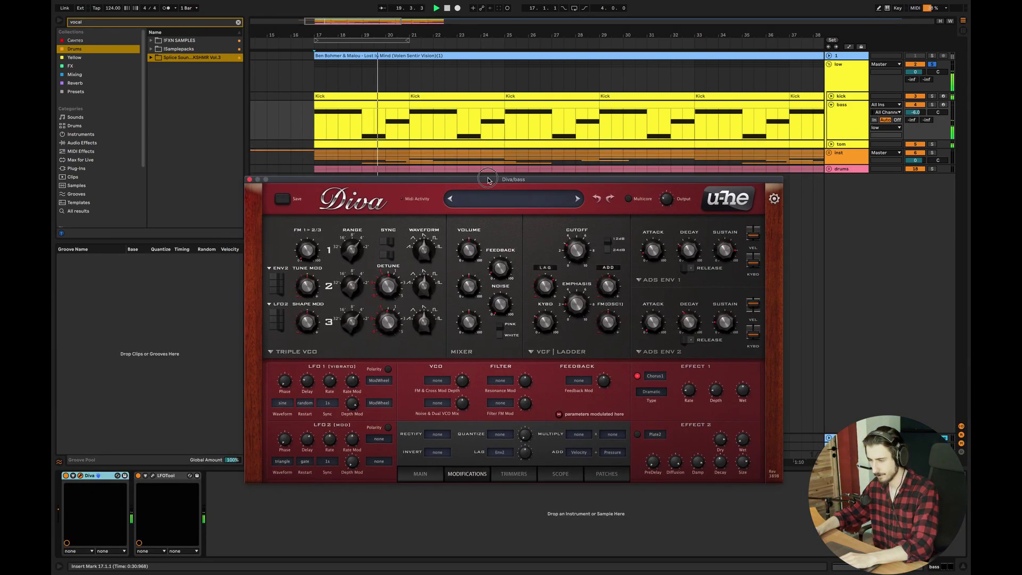
Inspect the bass clip's notes, selecting the F0 note, then close Diva and the note editor.
double_click(395, 107)
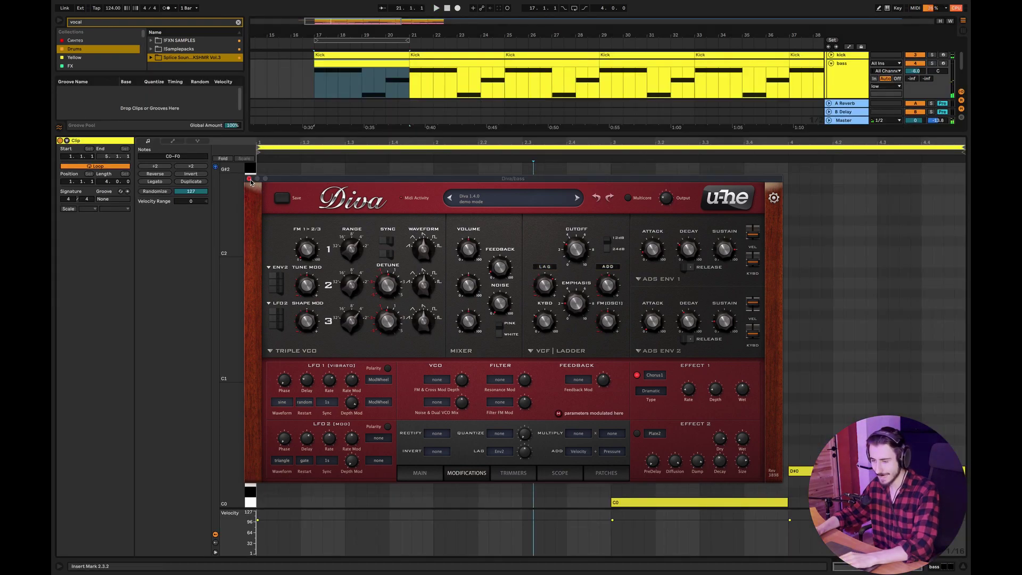
click(249, 180)
scroll(232, 481, down, 4)
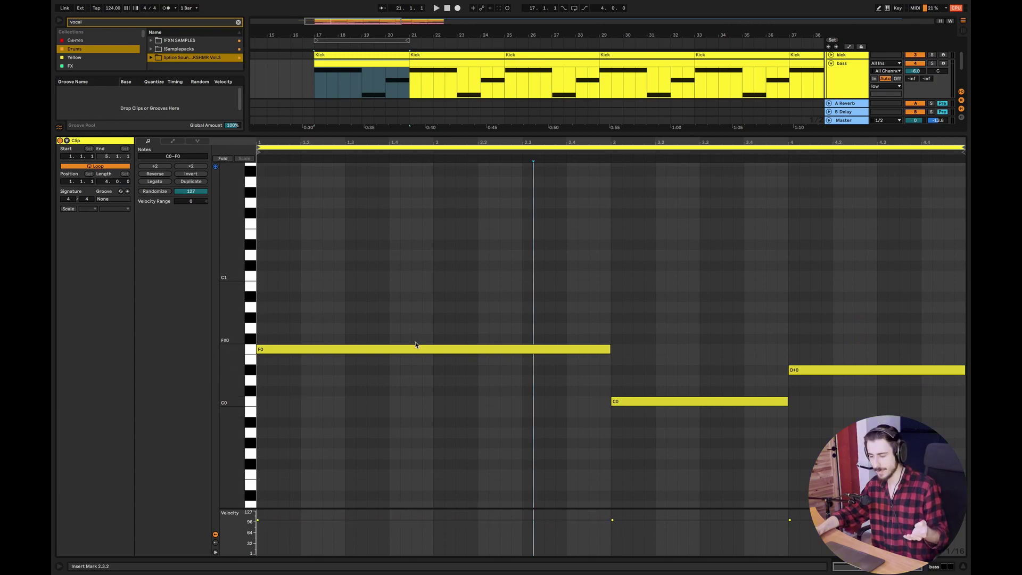
click(414, 349)
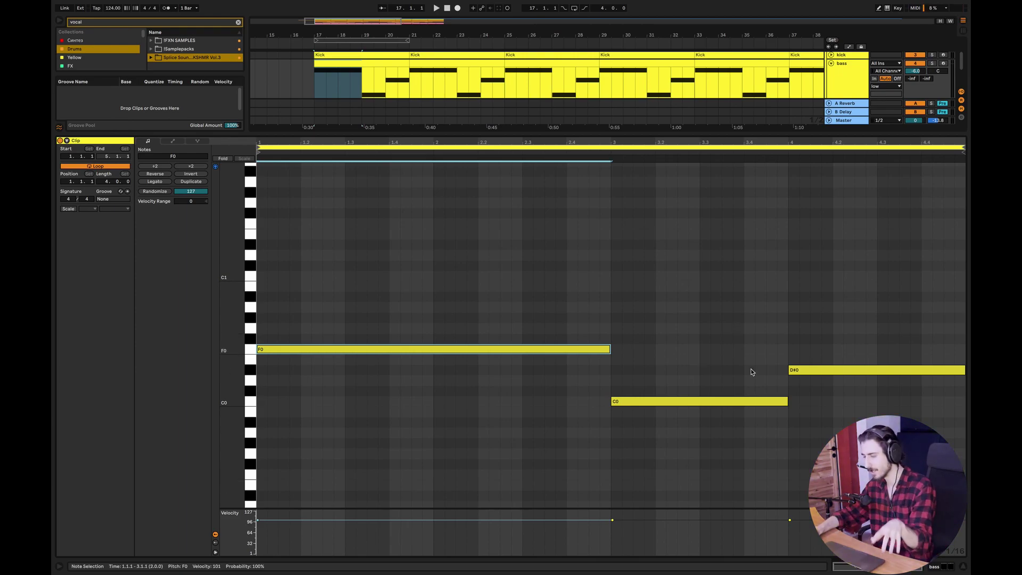
click(966, 567)
Reopen the bass Diva synth and detune oscillator 3 from 11.76 to 11.73.
double_click(829, 119)
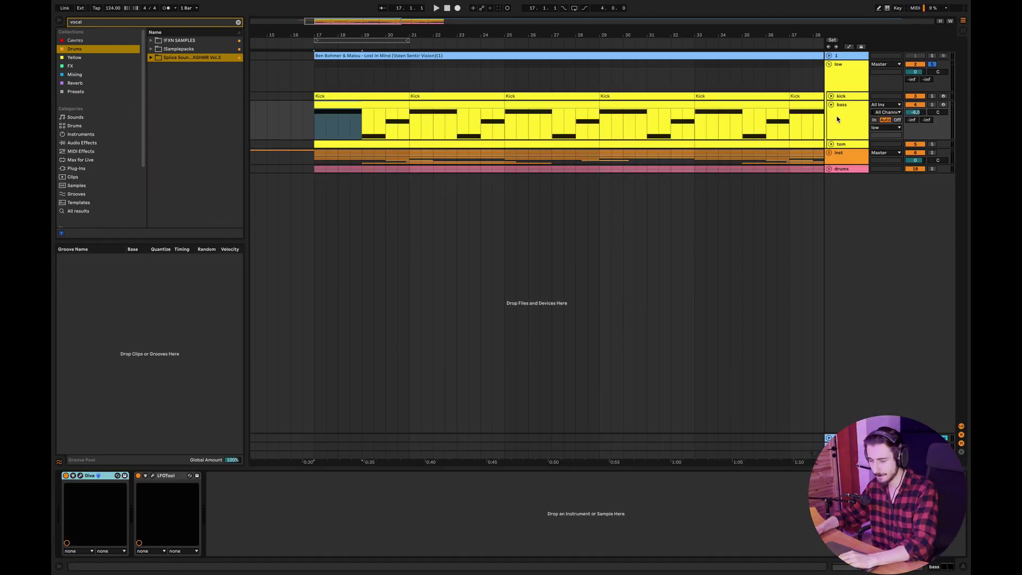
click(81, 476)
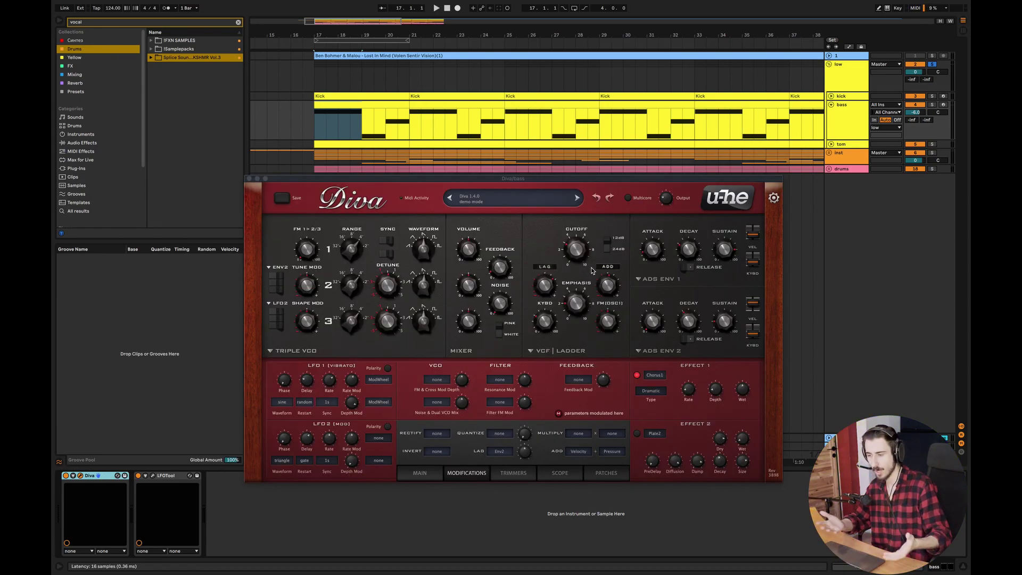
click(387, 288)
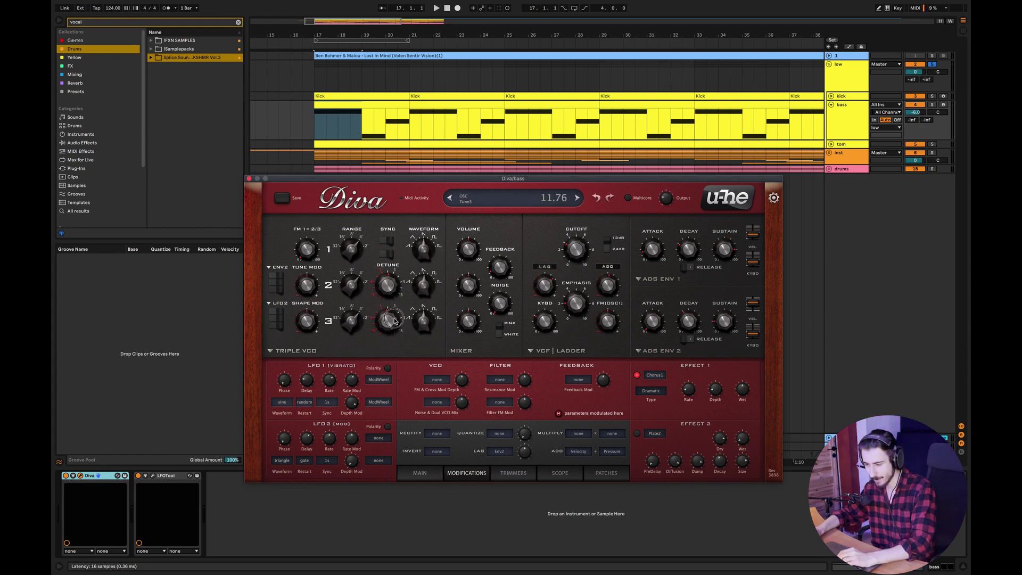
drag(395, 320, 395, 322)
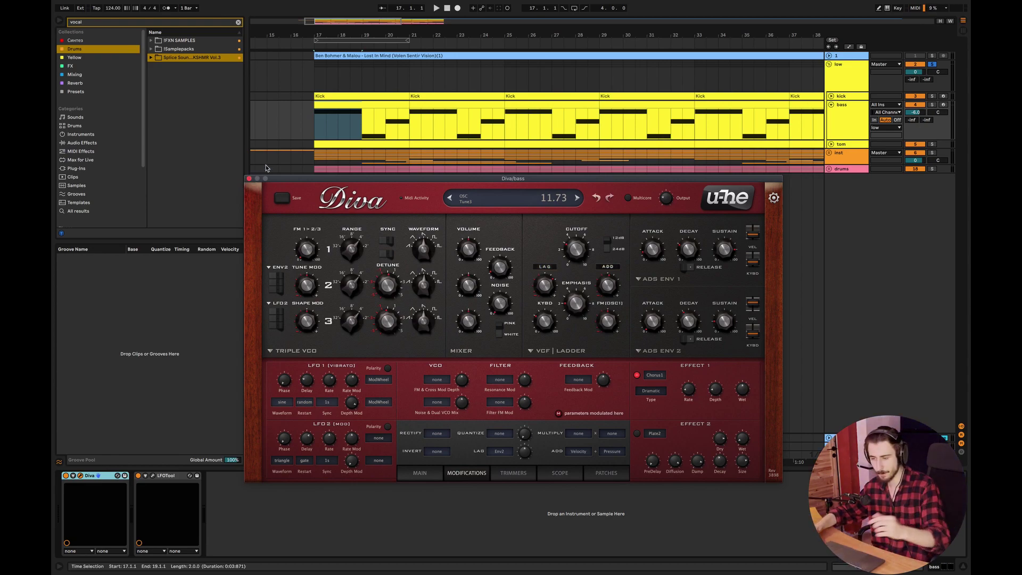
Close Diva, zoom to bars 15–26, and unfold the tom track to review its three-hit clip.
click(248, 179)
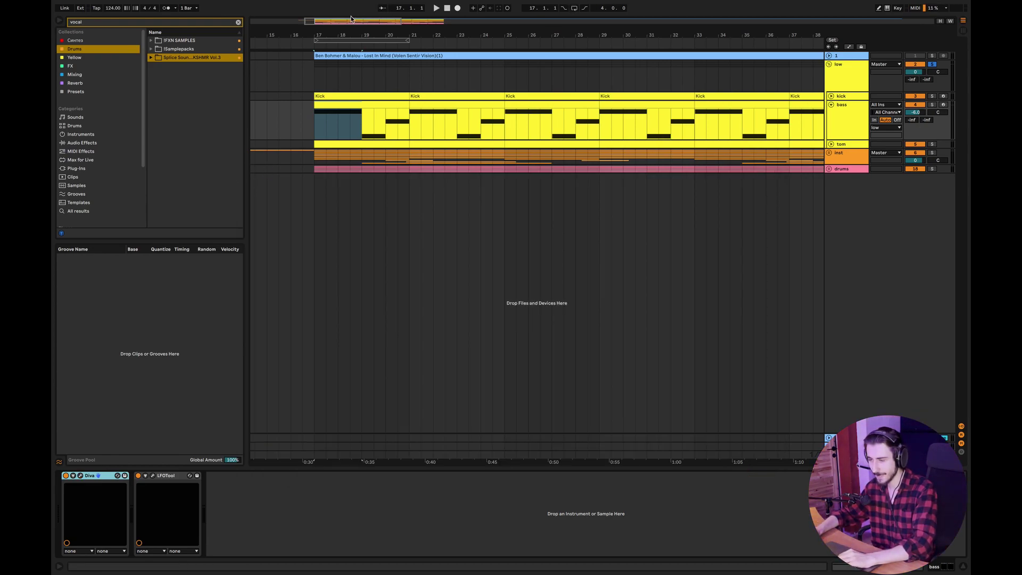
drag(320, 20, 314, 22)
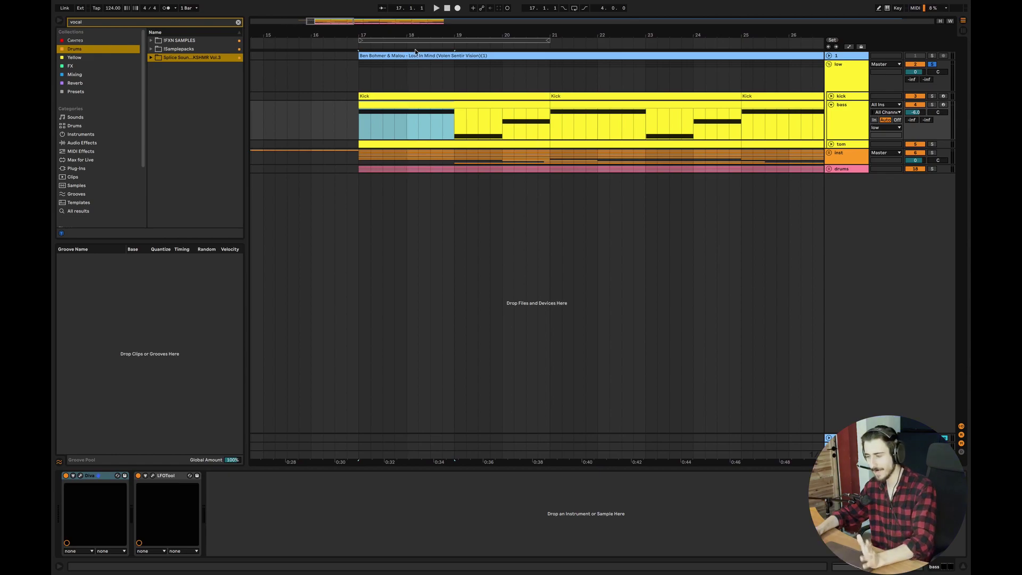
click(831, 144)
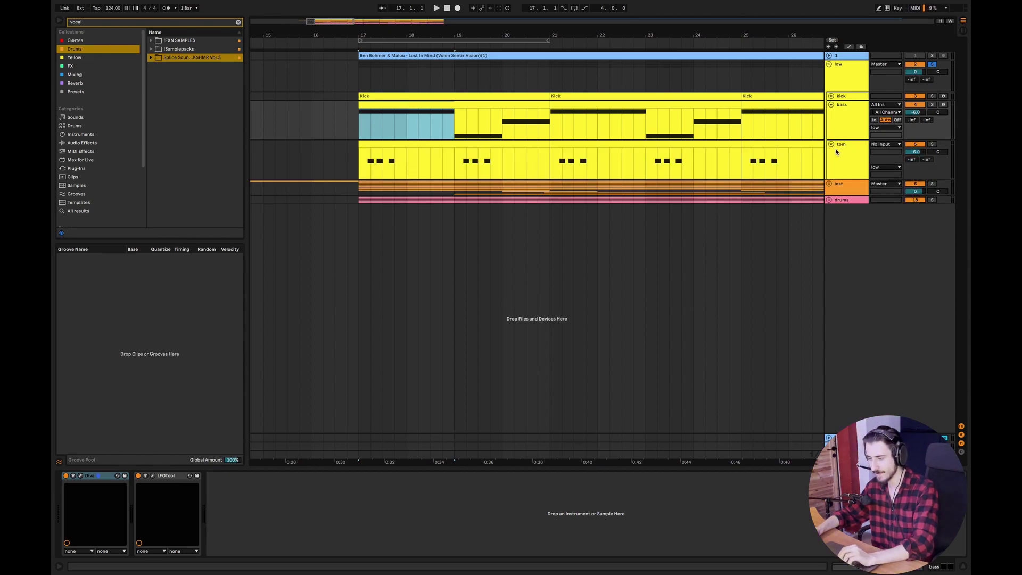
click(354, 162)
double_click(391, 147)
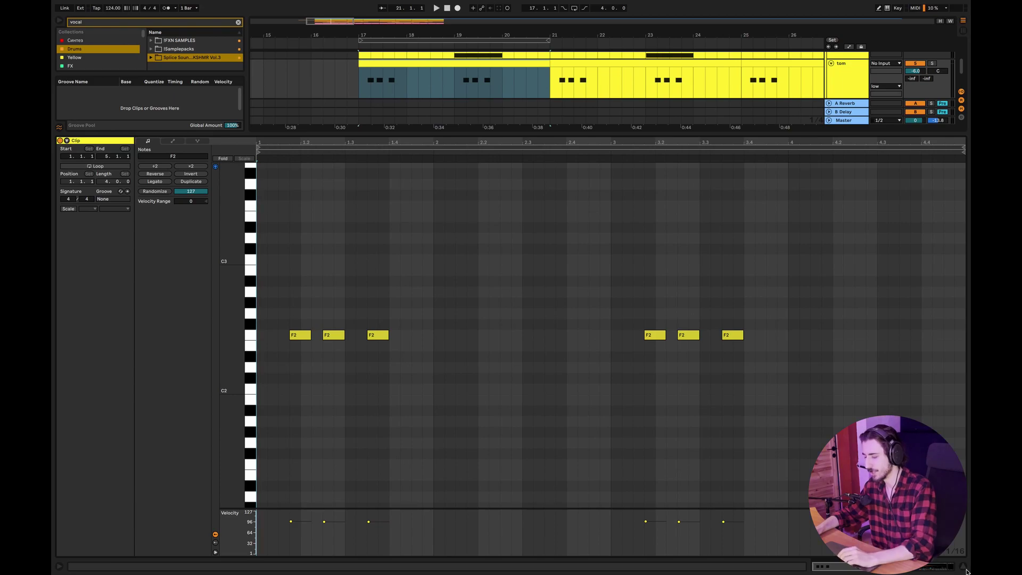
key(ctrl+alt+l)
Toggle the tom track off and on during playback, solo the drums track, then stop.
click(915, 145)
key(space)
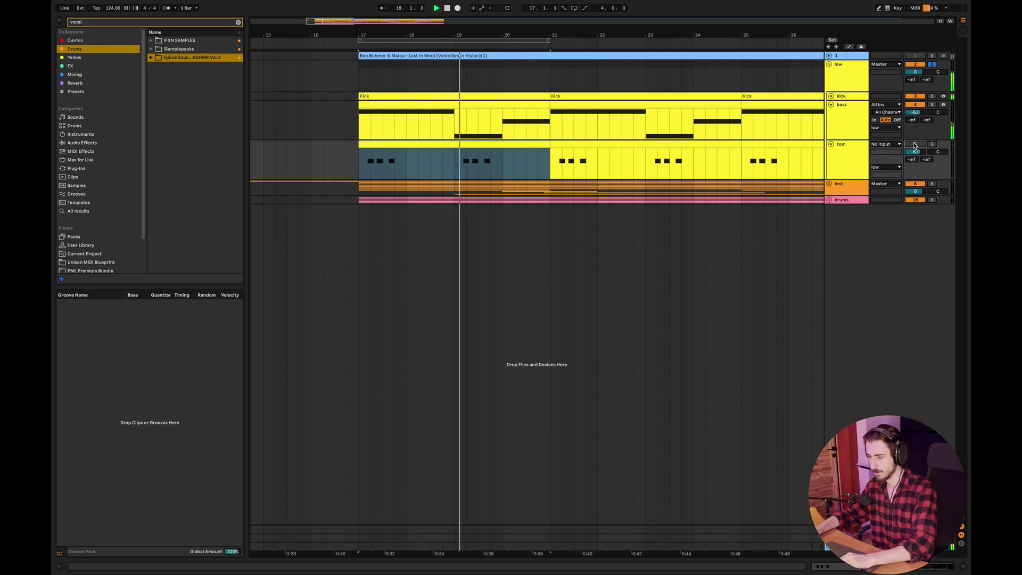
click(915, 144)
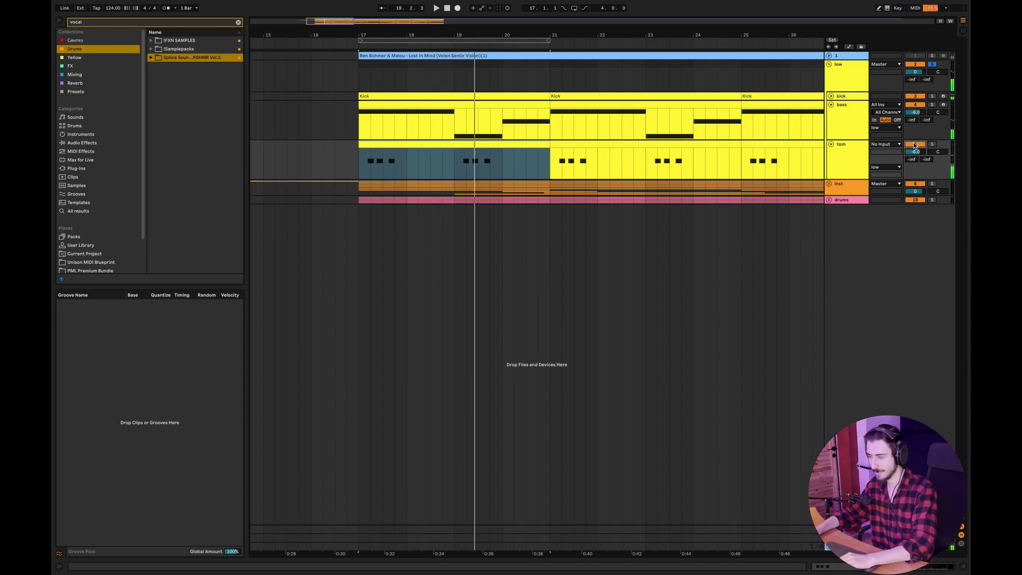
click(933, 200)
key(space)
key(space)
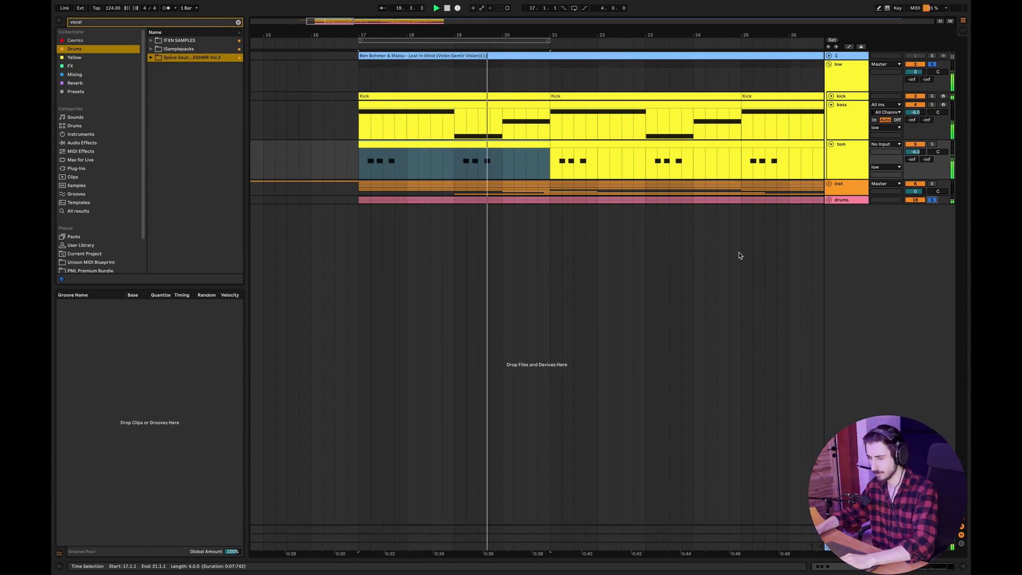
key(space)
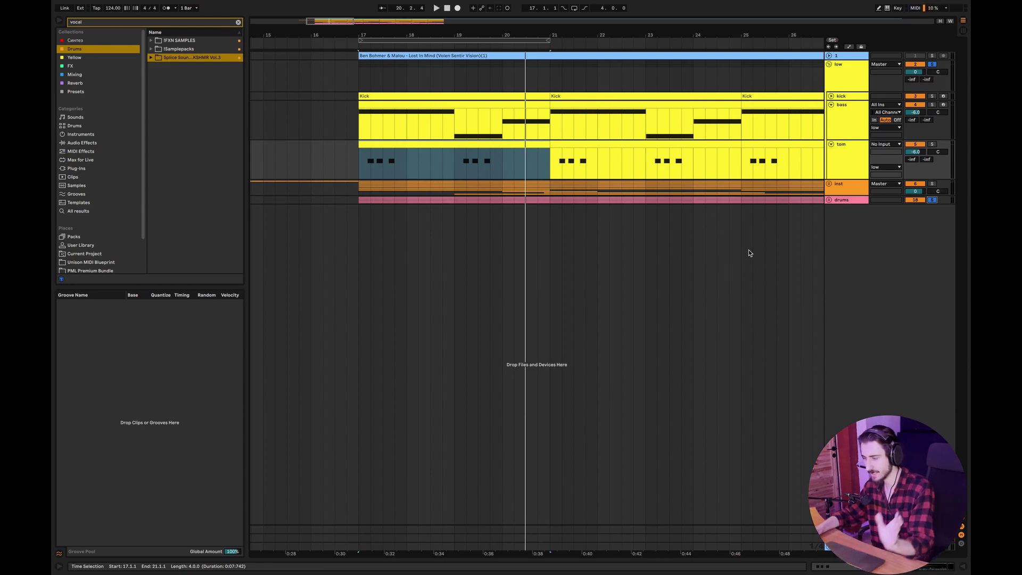
Fold the bass and tom tracks and unfold the inst group to show chords, pad and atmos.
click(833, 105)
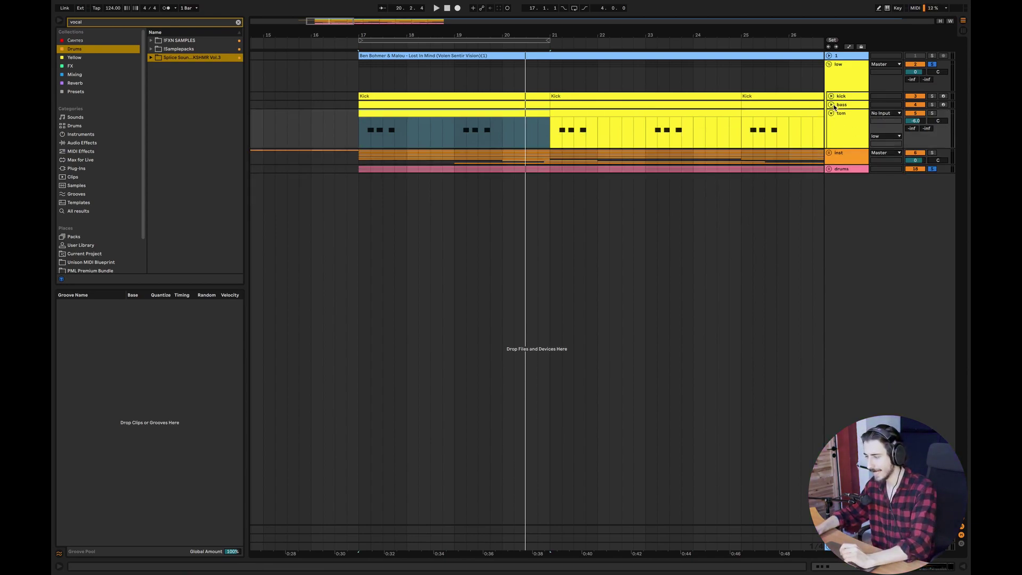
click(832, 113)
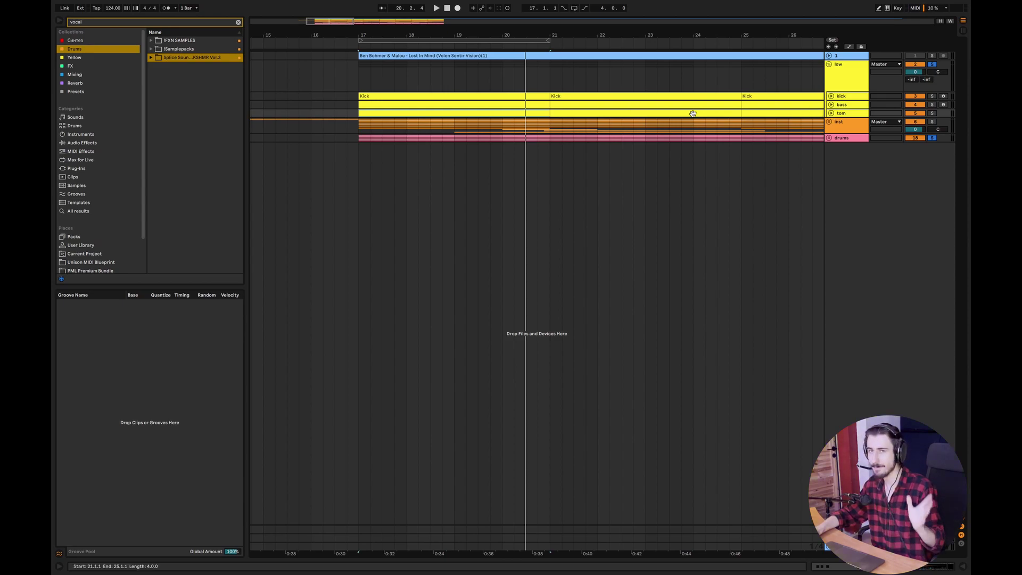
click(833, 123)
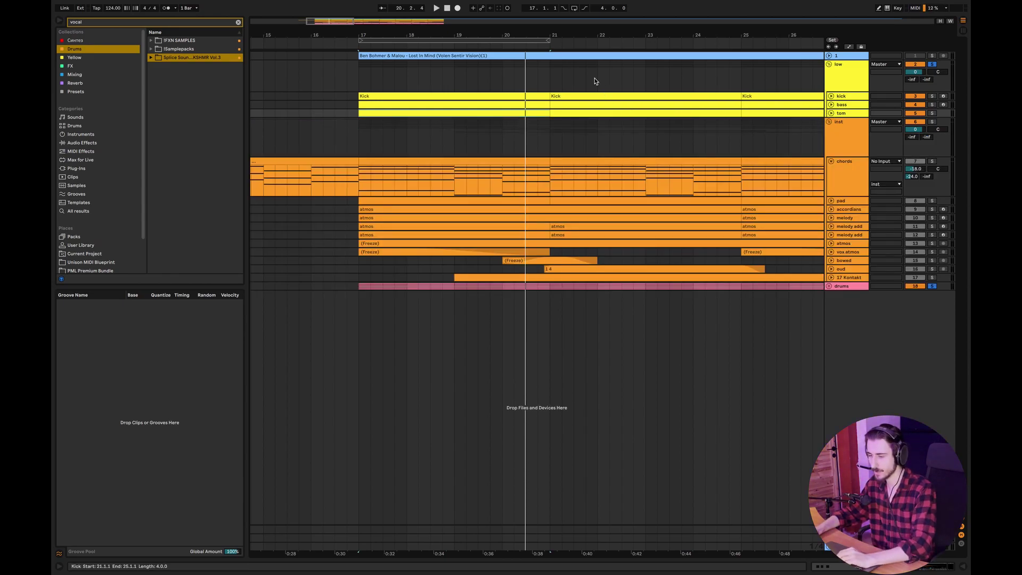
drag(325, 23, 308, 33)
In the chords clip, move the G#2, D#2 and G2 notes down an octave, reviewing each chord.
double_click(445, 161)
click(365, 168)
shift+click(733, 220)
shift+click(840, 178)
key(shift+Down)
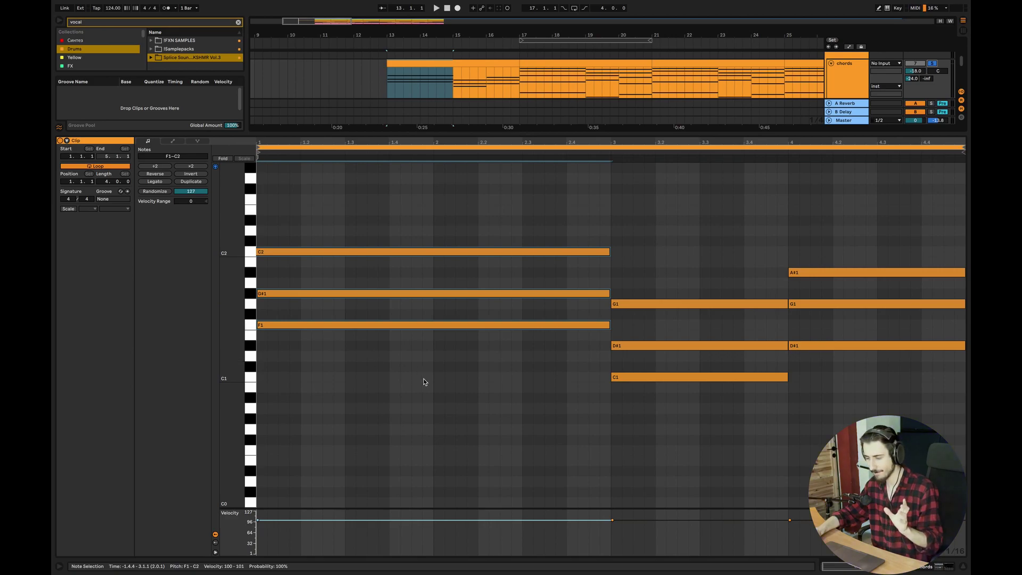
drag(429, 381, 436, 236)
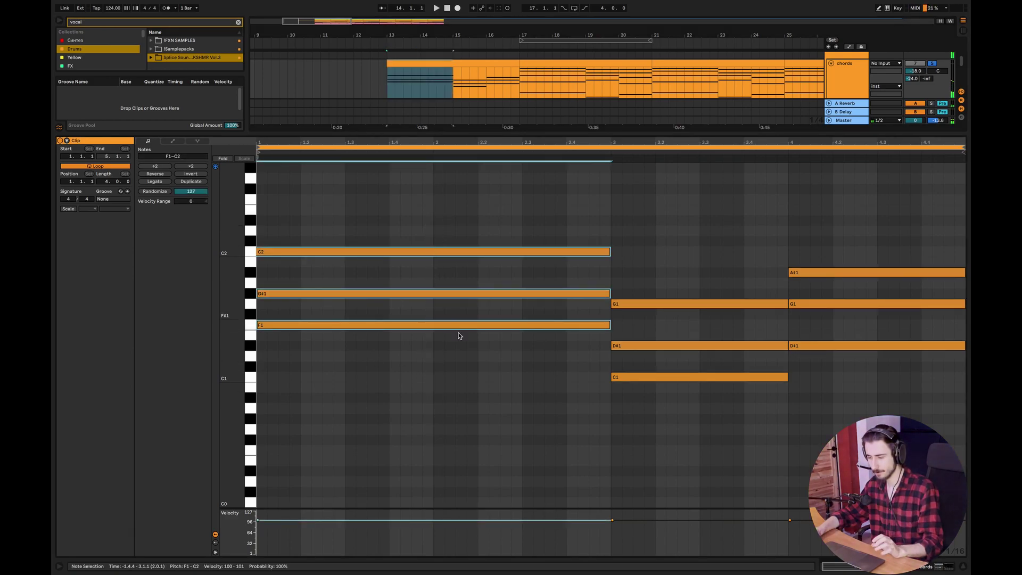
click(674, 418)
drag(673, 416, 682, 276)
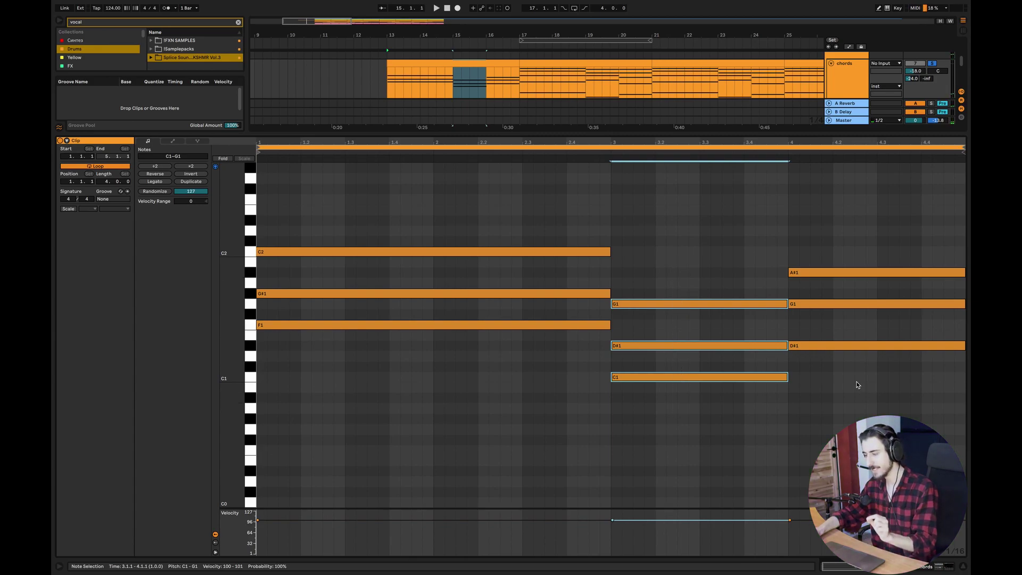
drag(859, 382, 843, 238)
click(467, 317)
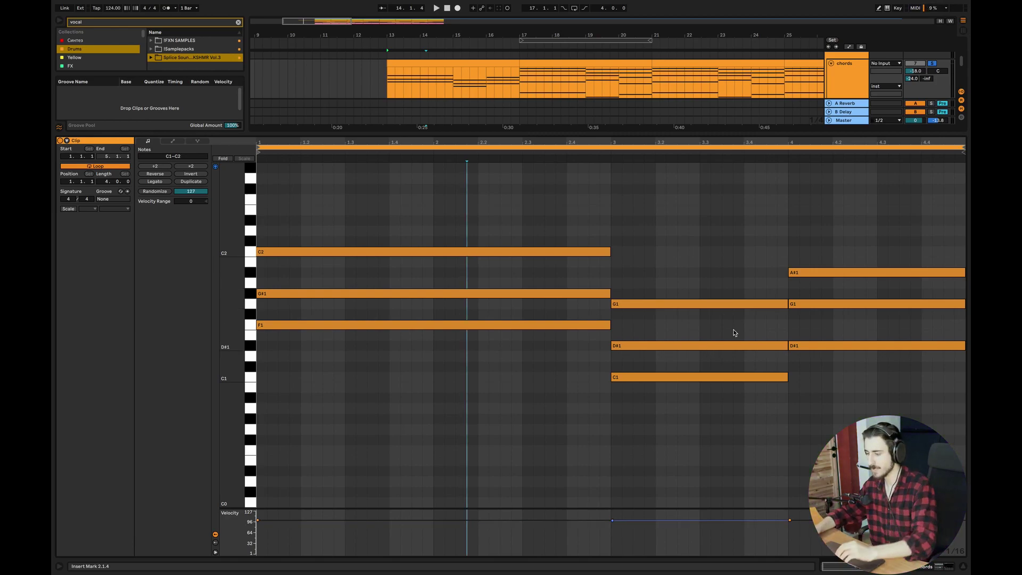
key(super+alt+l)
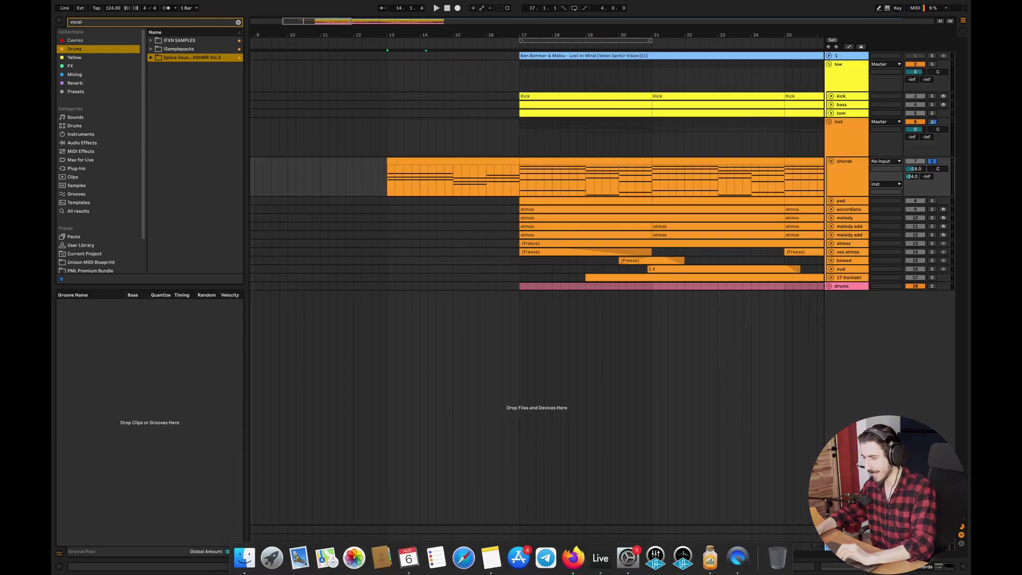
Open the bar-17 chords clip with the piano roll spanning C0 to C3.
double_click(533, 160)
drag(220, 302, 233, 305)
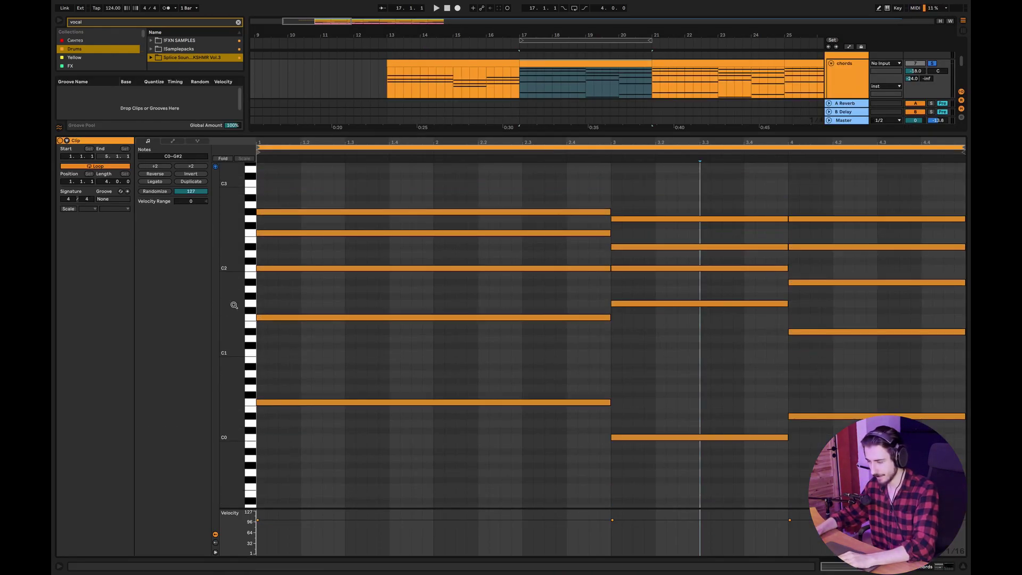
click(521, 89)
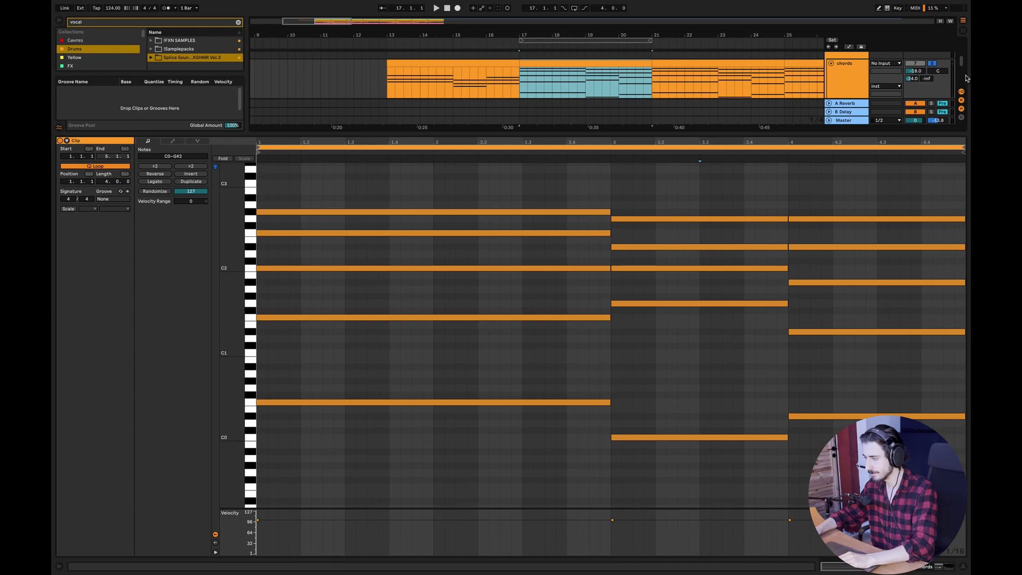
Solo the chords track, audition from 3.1.2, then open the bars 13–17 chords section.
click(931, 64)
key(space)
click(623, 346)
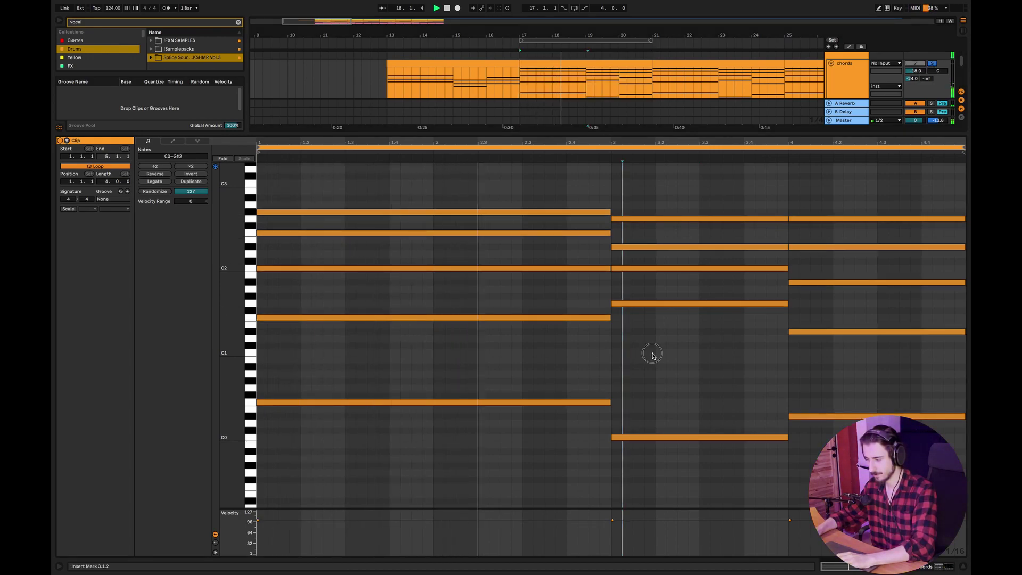
click(652, 354)
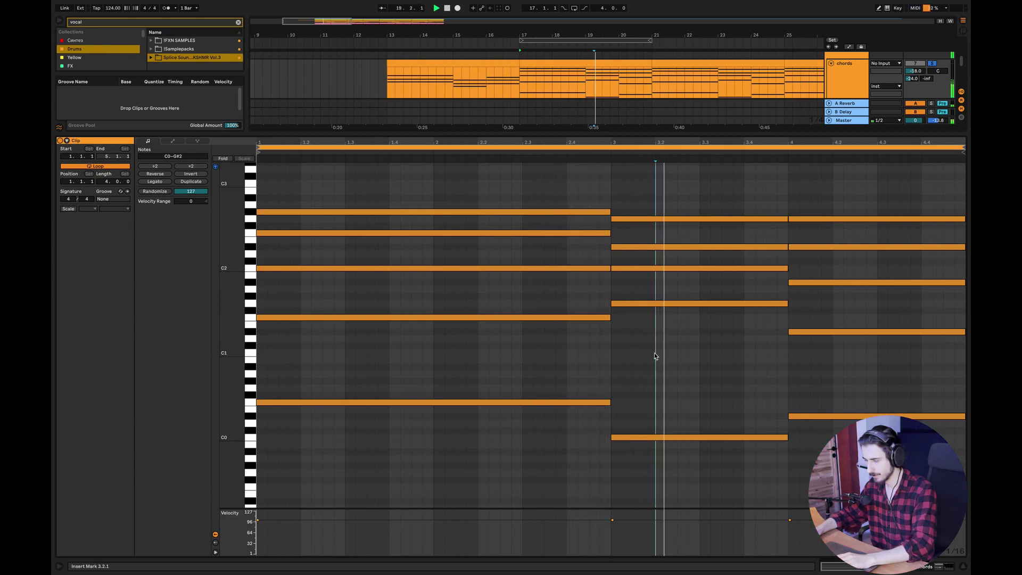
click(963, 567)
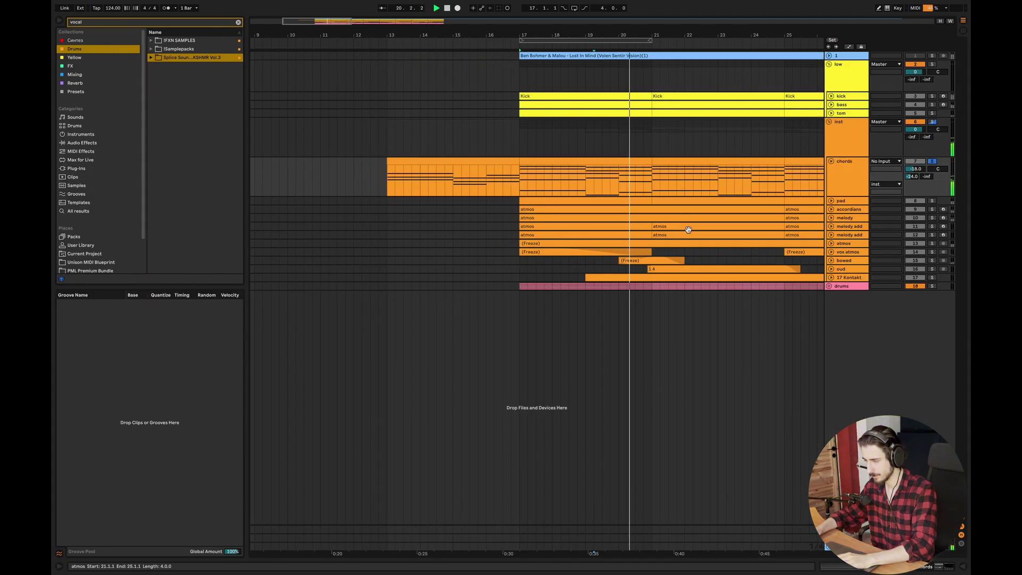
double_click(663, 161)
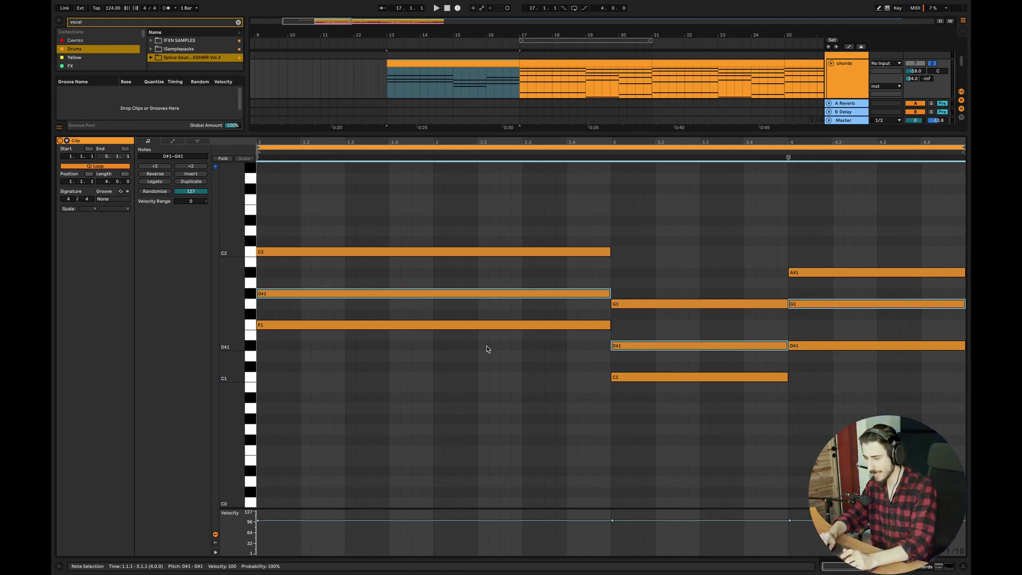
Raise three chord notes an octave and copy the F1, D#1 and C1 notes down an octave.
key(shift+Up)
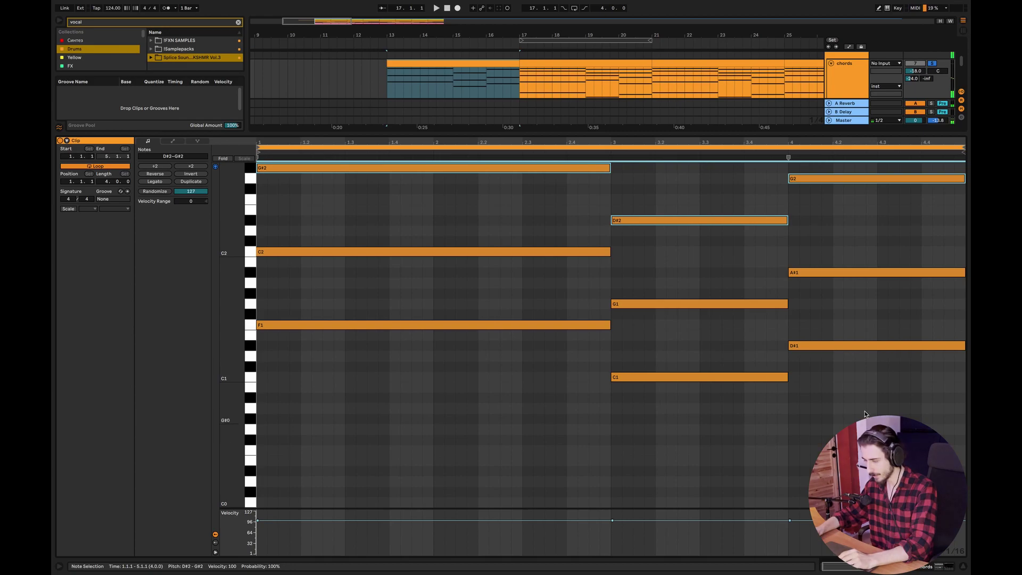
drag(867, 411, 386, 327)
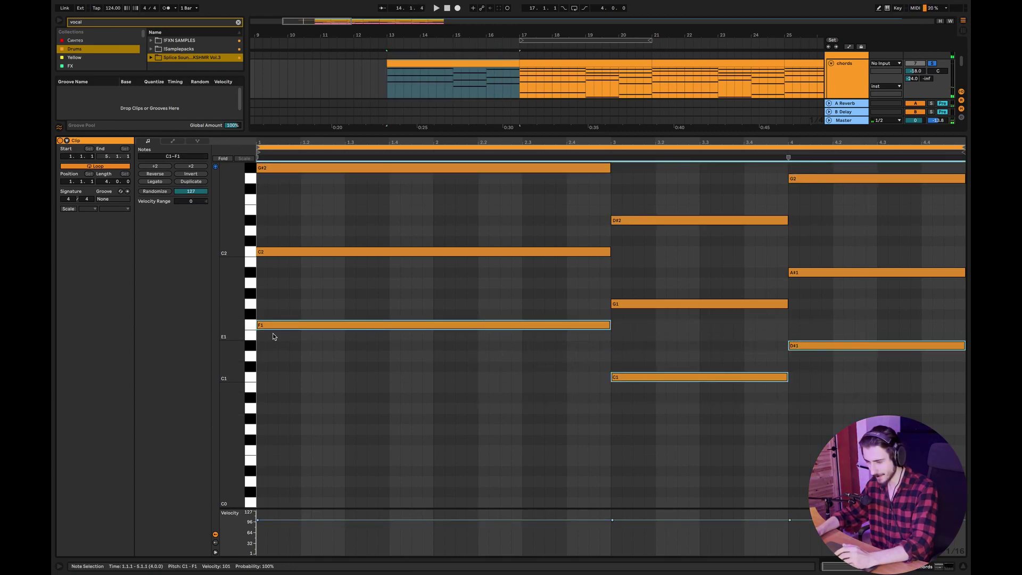
drag(269, 325, 269, 456)
drag(230, 365, 234, 351)
click(615, 269)
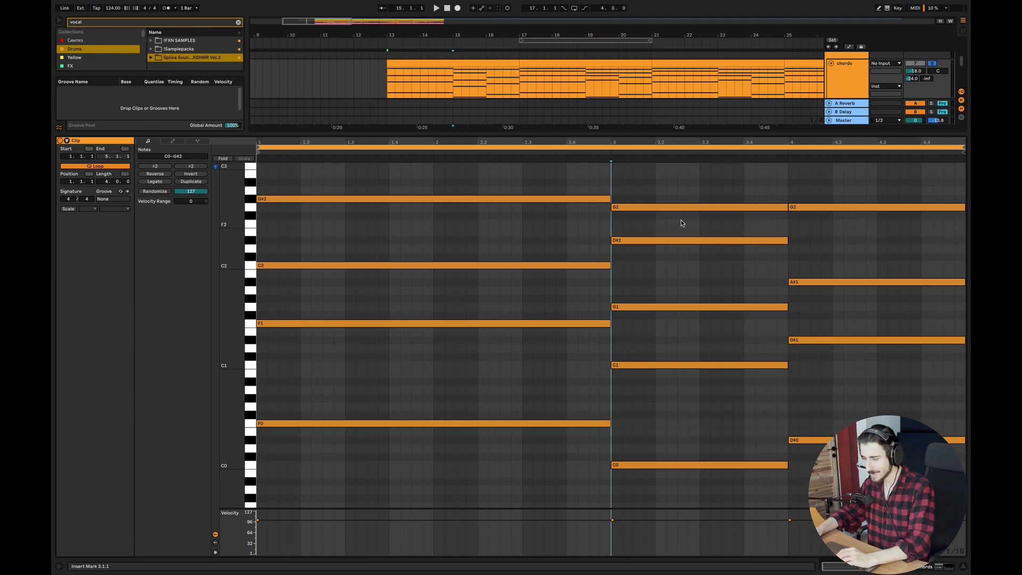
Add a C2 note from bar 3 to bar 4 and a D#2 note from bar 1 to bar 3.
click(620, 268)
double_click(620, 268)
drag(620, 266, 788, 266)
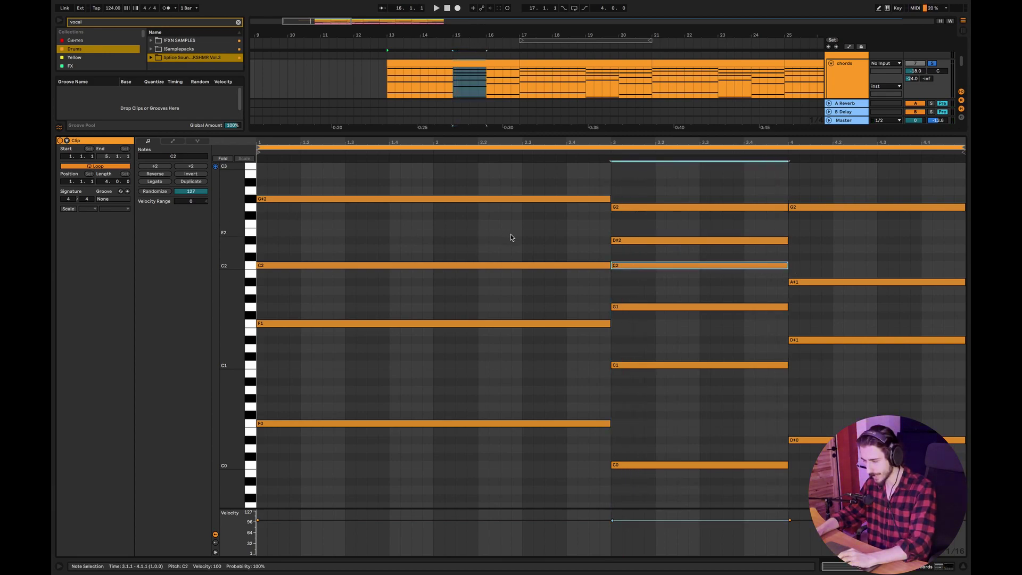
double_click(263, 241)
drag(268, 242, 589, 243)
drag(269, 244, 609, 240)
Raise the new D#2 note to F2 and add a D#2 from bar 4 to the clip end.
key(space)
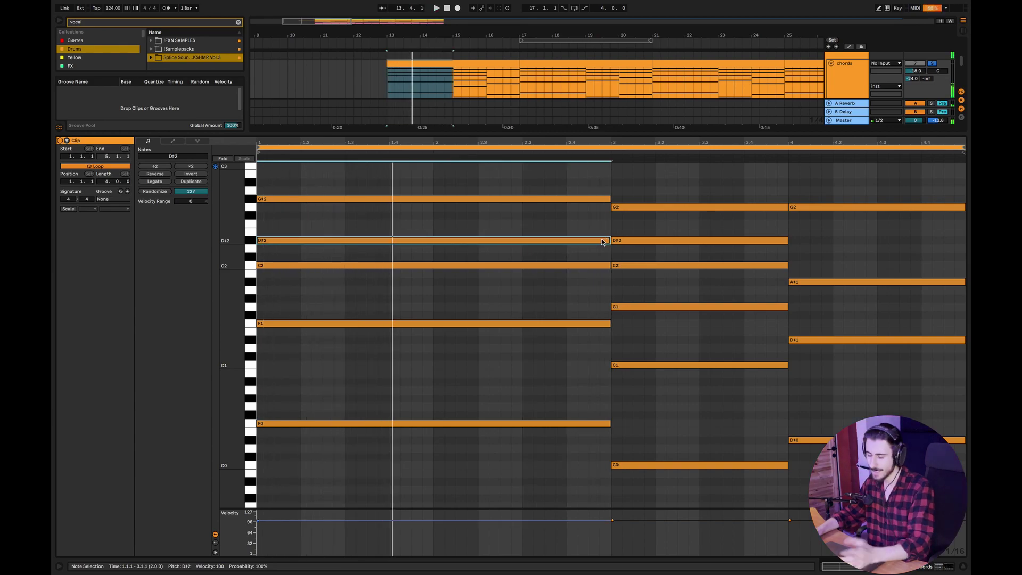
click(597, 241)
key(space)
drag(598, 241, 597, 228)
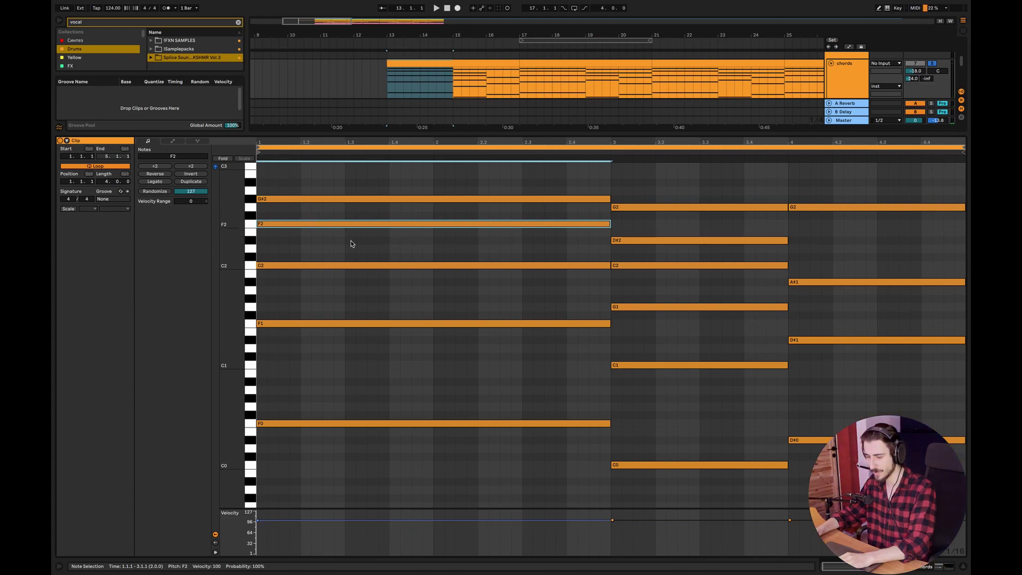
key(space)
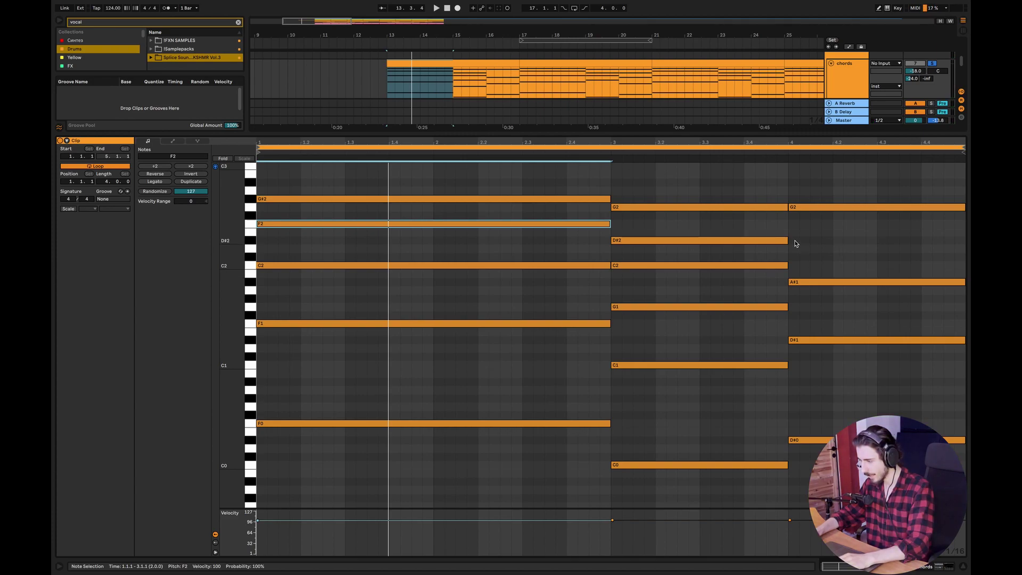
double_click(796, 242)
drag(799, 240, 963, 236)
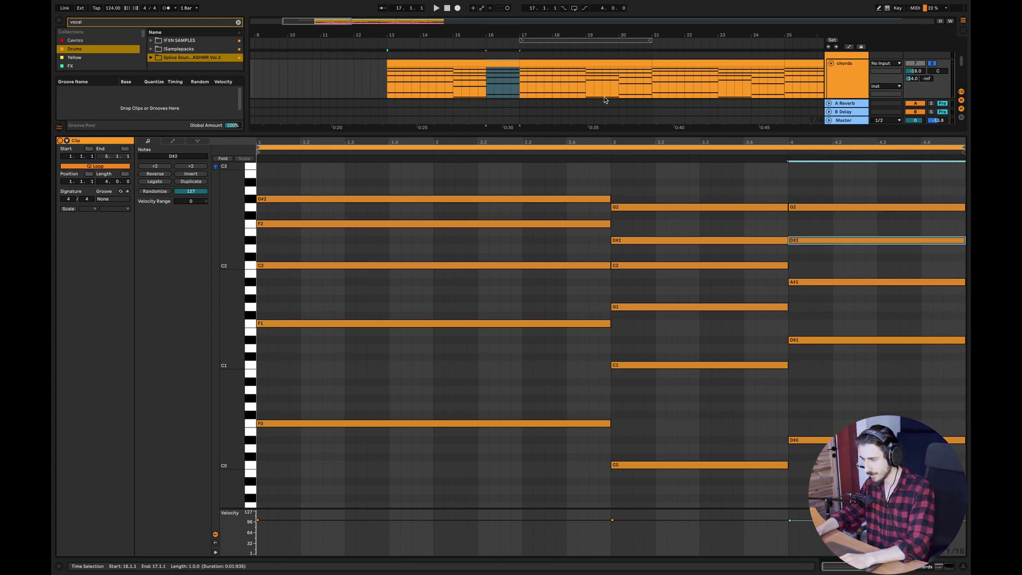
key(ctrl+alt+l)
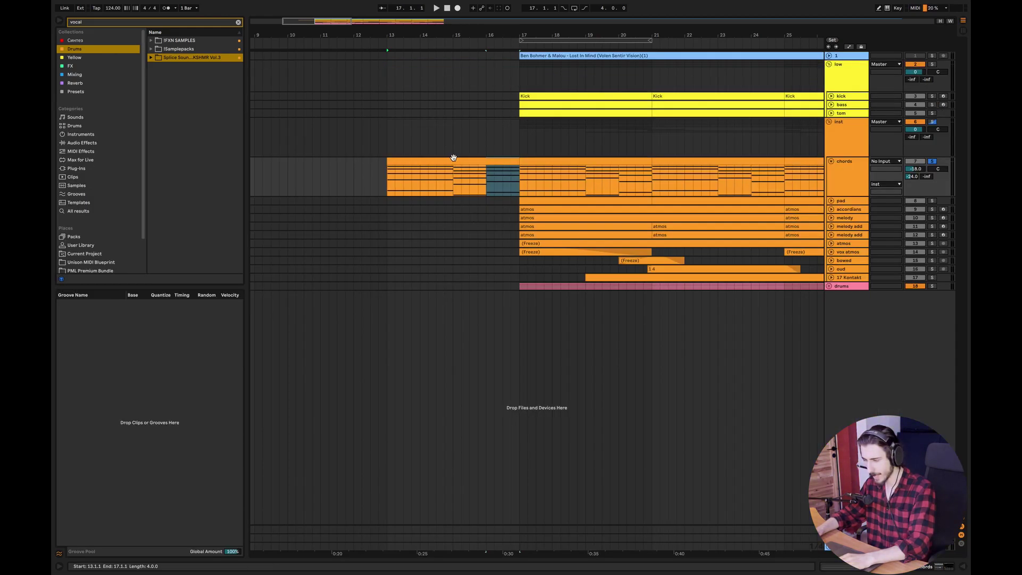
click(436, 165)
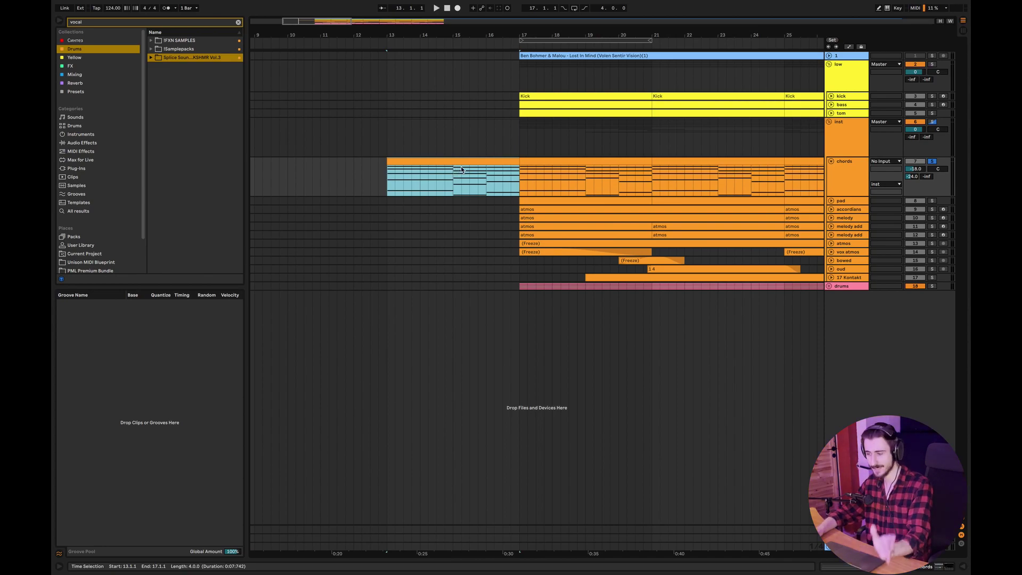
click(617, 161)
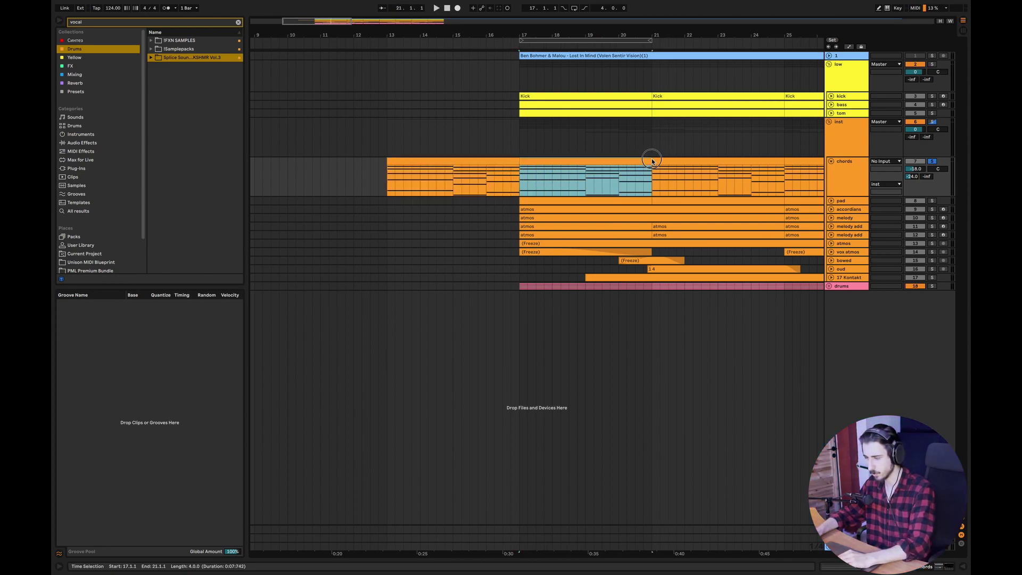
click(402, 178)
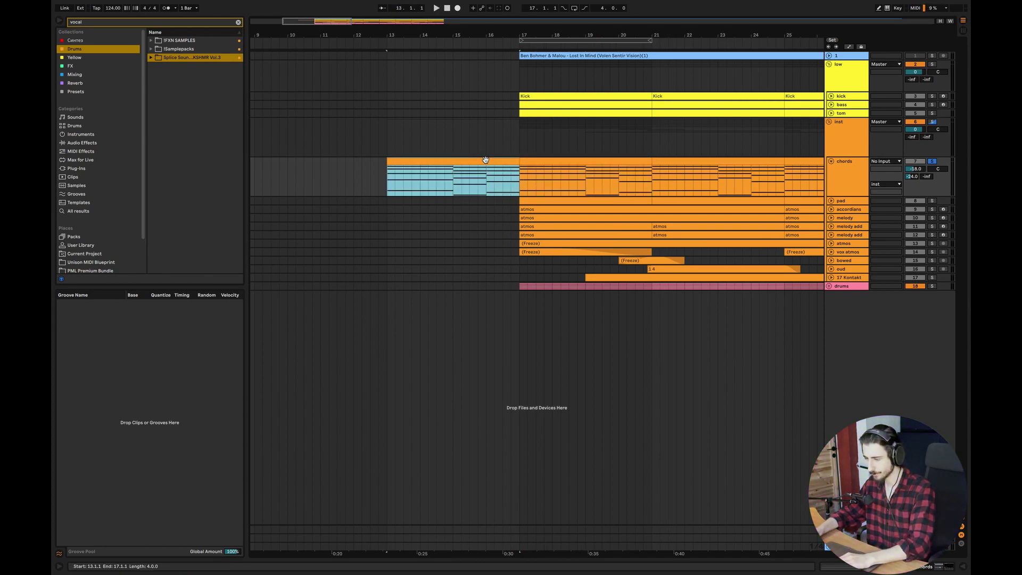
click(437, 179)
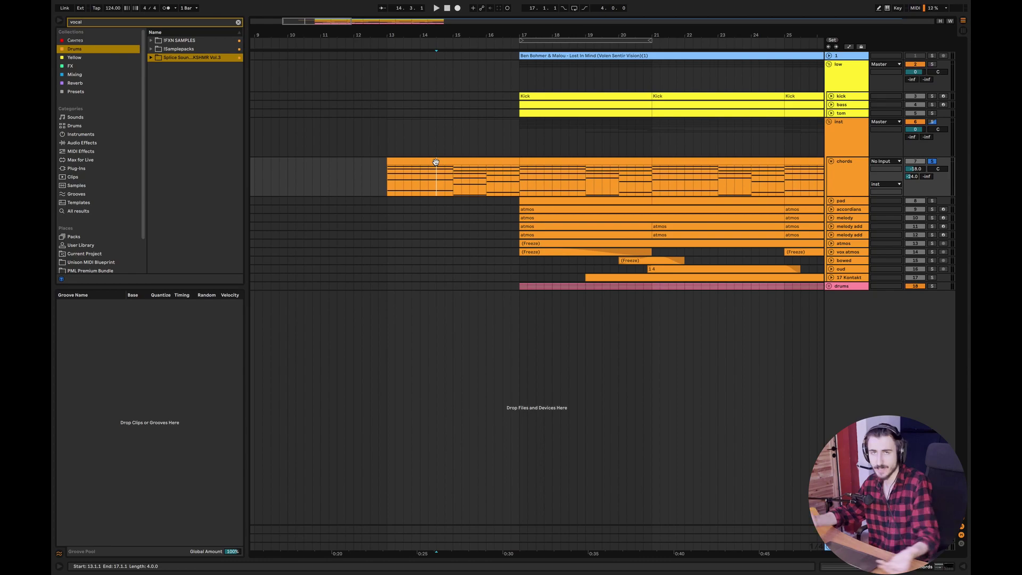
double_click(388, 173)
key(space)
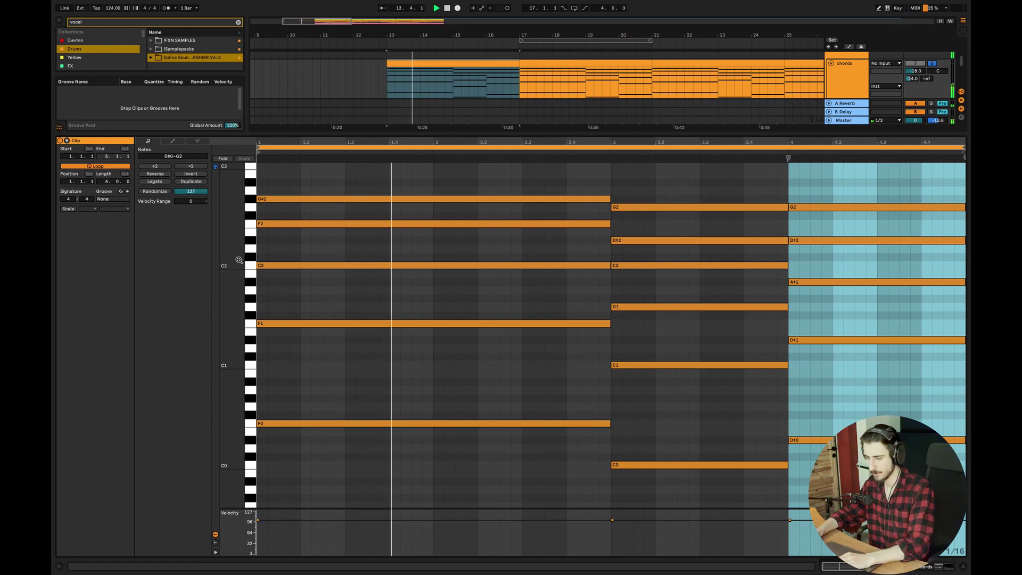
click(650, 398)
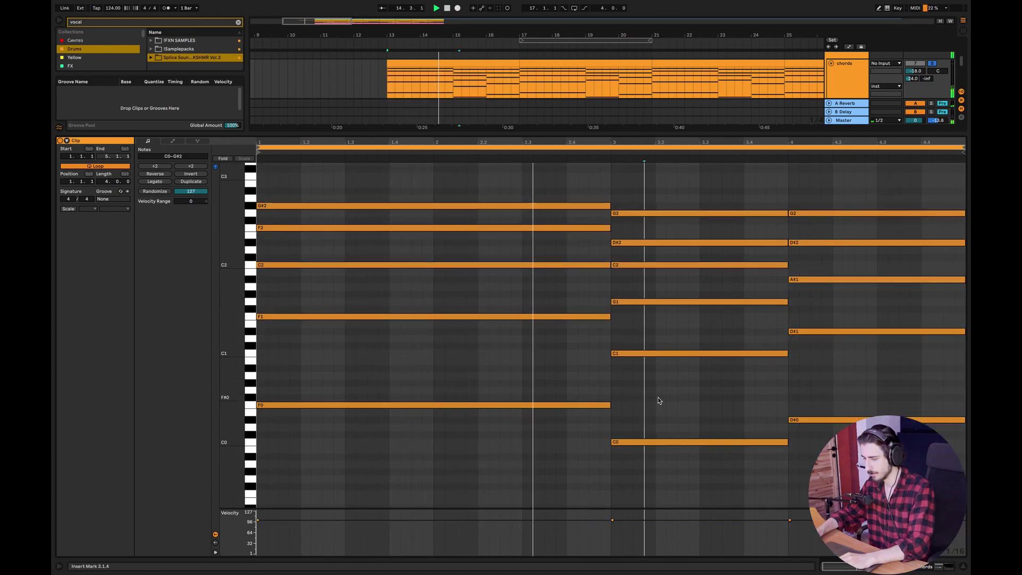
click(695, 387)
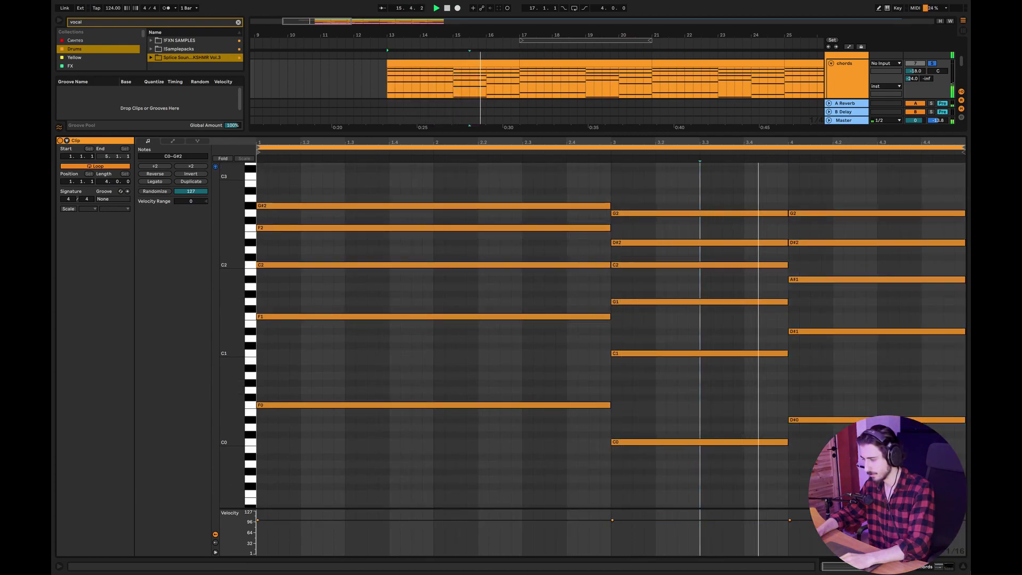
click(965, 567)
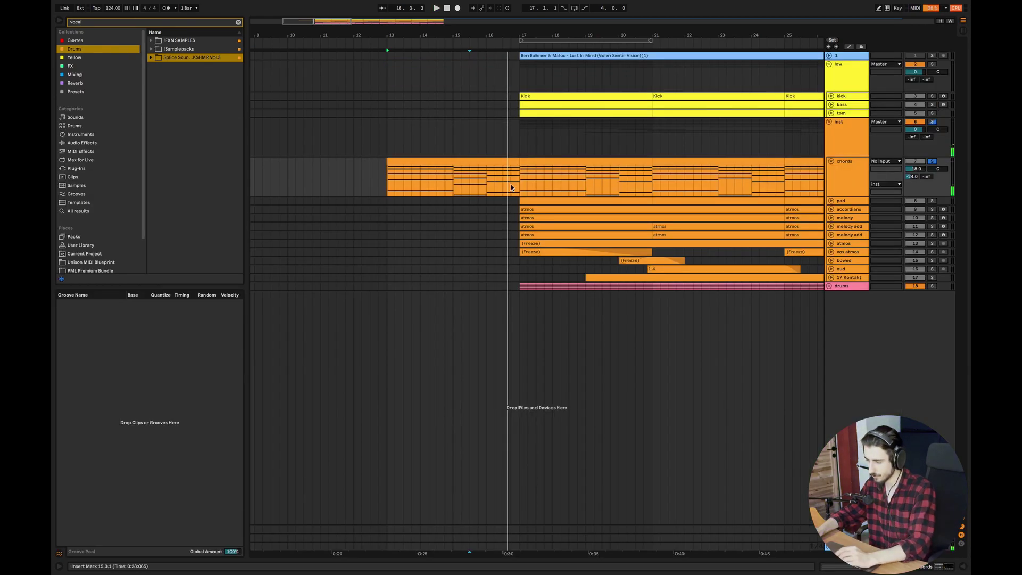
click(487, 161)
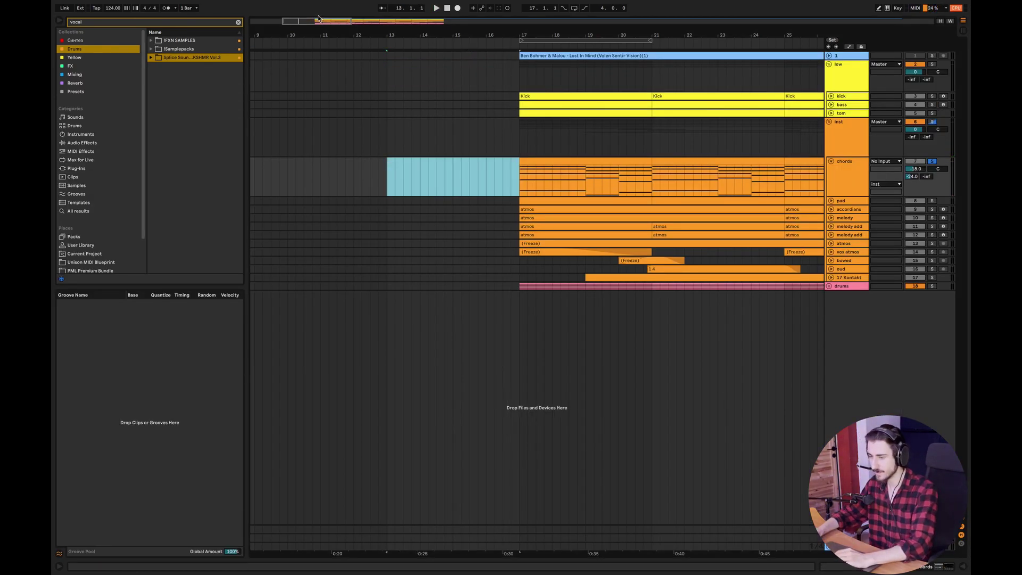
scroll(508, 99, right, 5)
scroll(362, 208, down, 3)
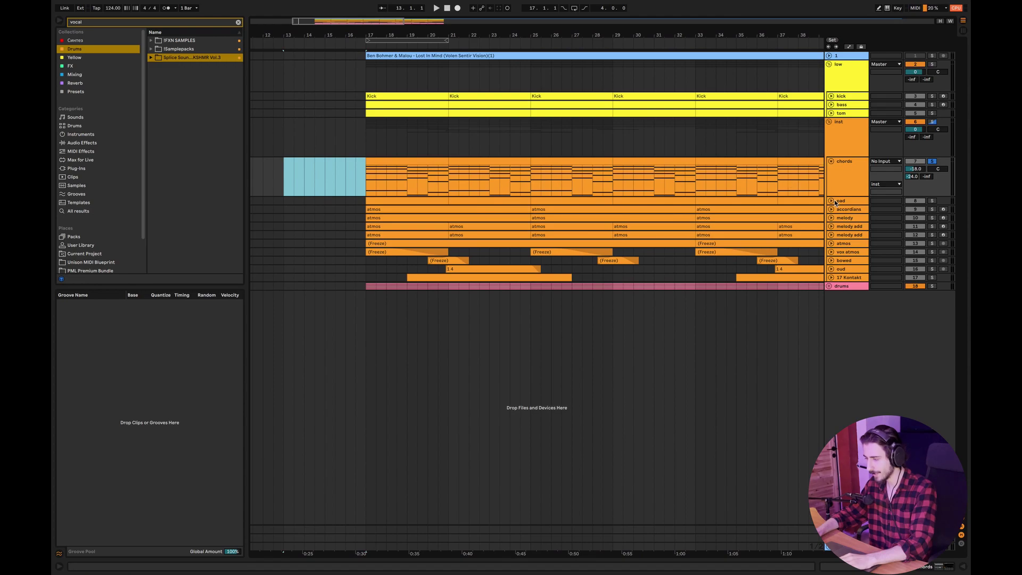
Open the pad track's bars 17–21 notes and fit them all into view.
scroll(354, 208, up, 2)
drag(366, 213, 448, 213)
double_click(416, 205)
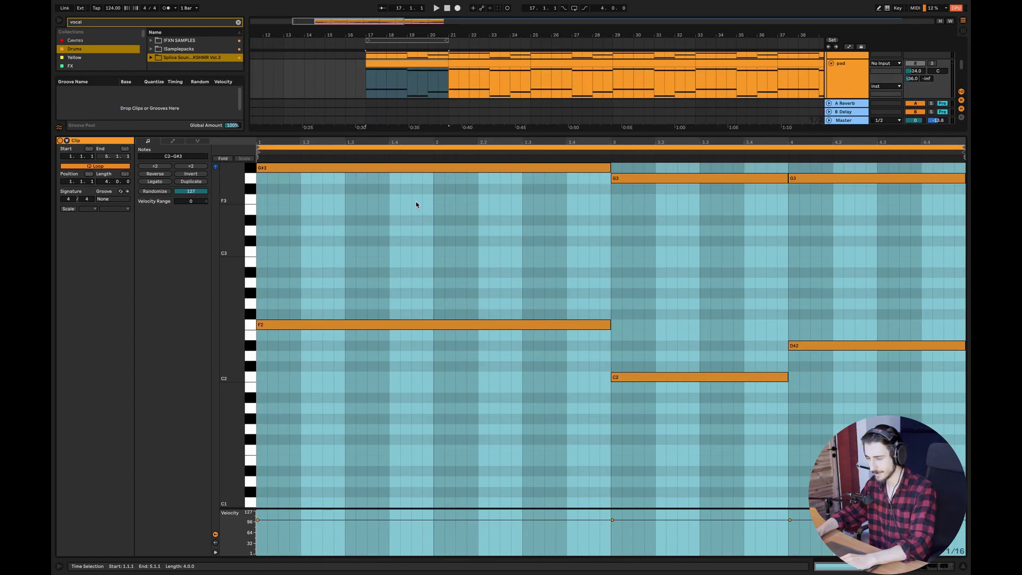
drag(248, 269, 384, 261)
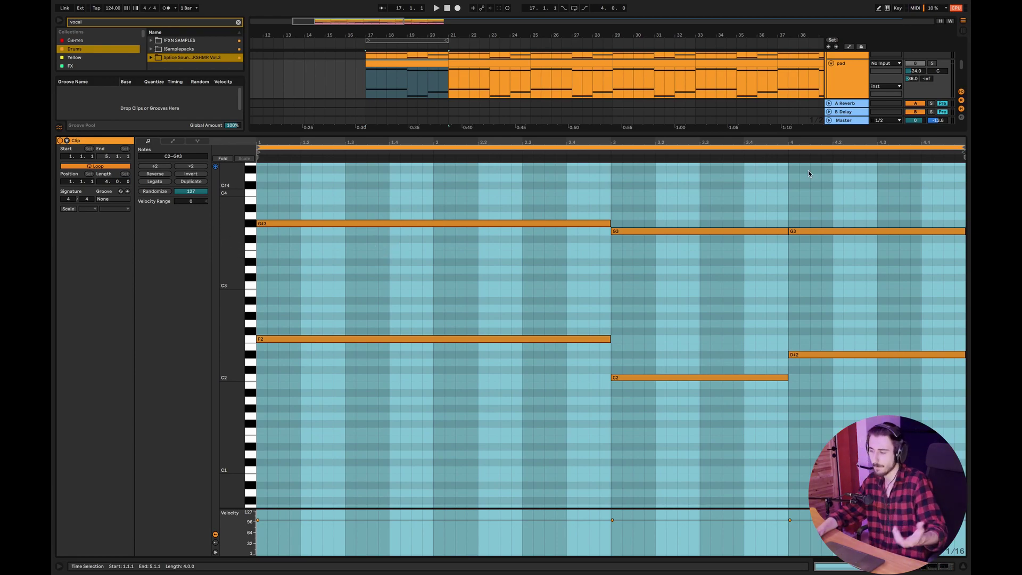
click(931, 64)
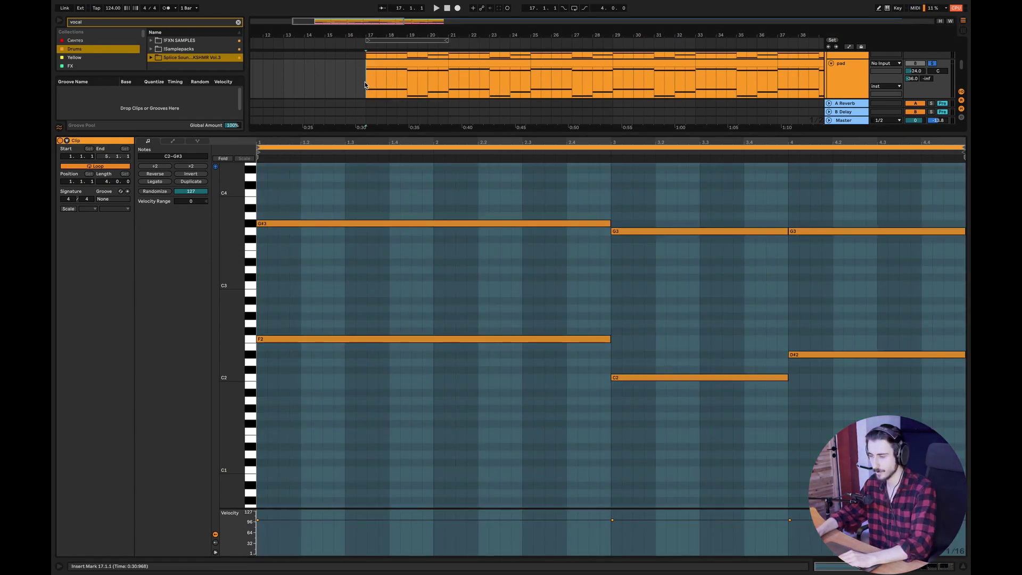
key(ctrl+alt+l)
Audition the pad clip from bar 17, then move both melody add tracks above accordians.
key(space)
double_click(854, 206)
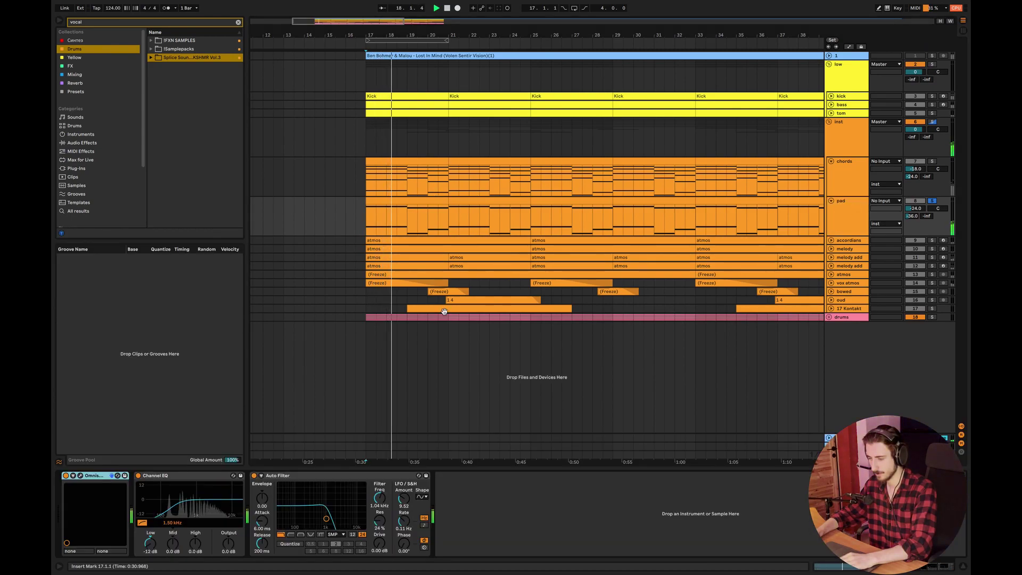
double_click(420, 207)
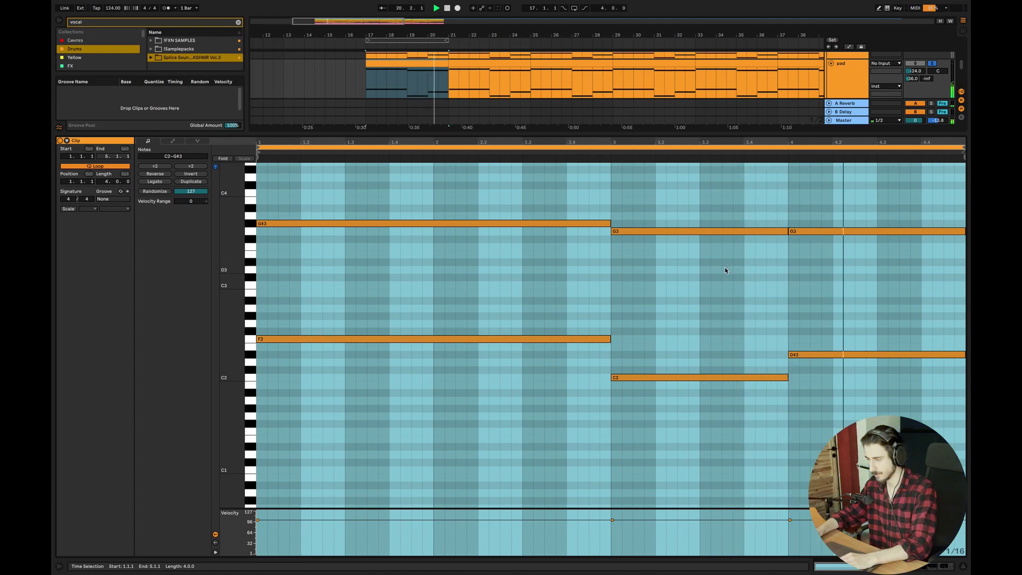
click(964, 567)
key(space)
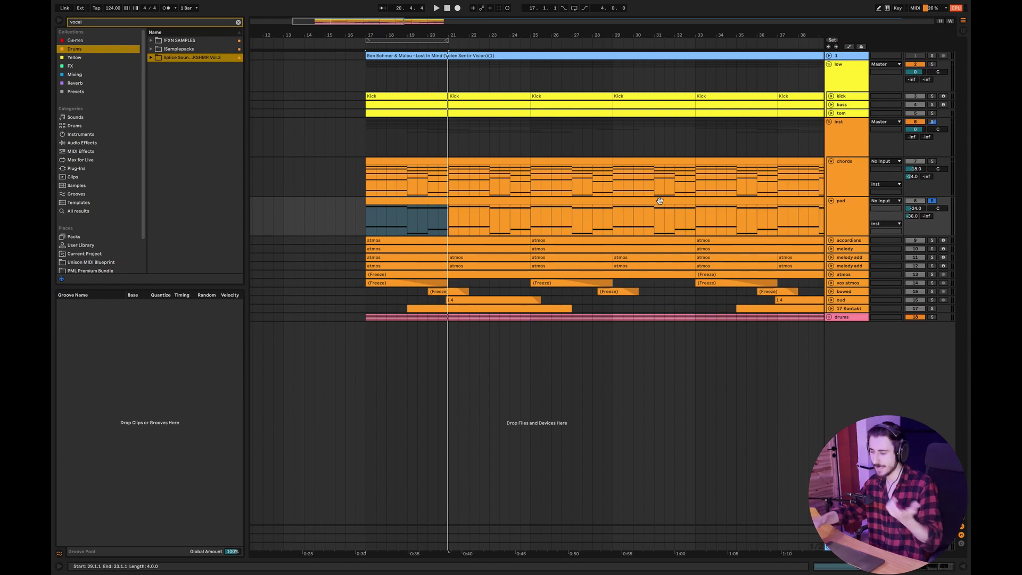
drag(849, 261, 849, 242)
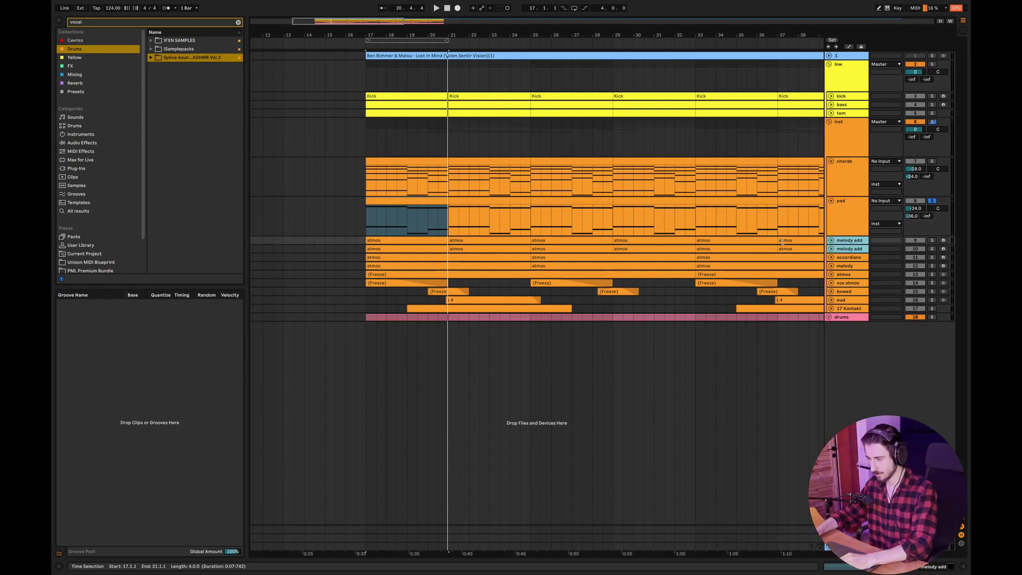
Expand the melody add tracks, zoom to bars 15–27, and preview the atmos clip from bar 17.
click(831, 240)
drag(356, 25, 346, 257)
click(346, 257)
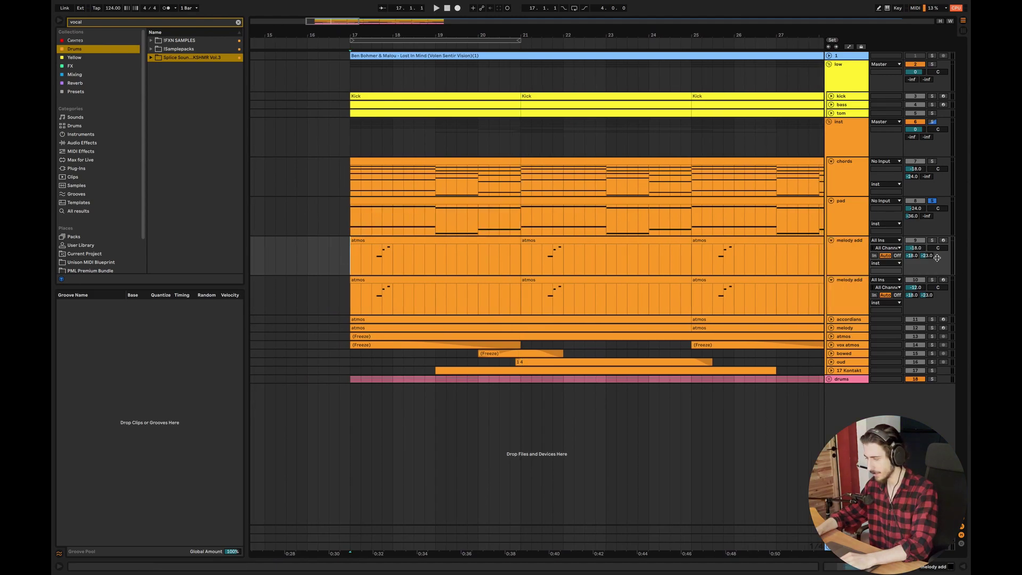
key(space)
double_click(405, 243)
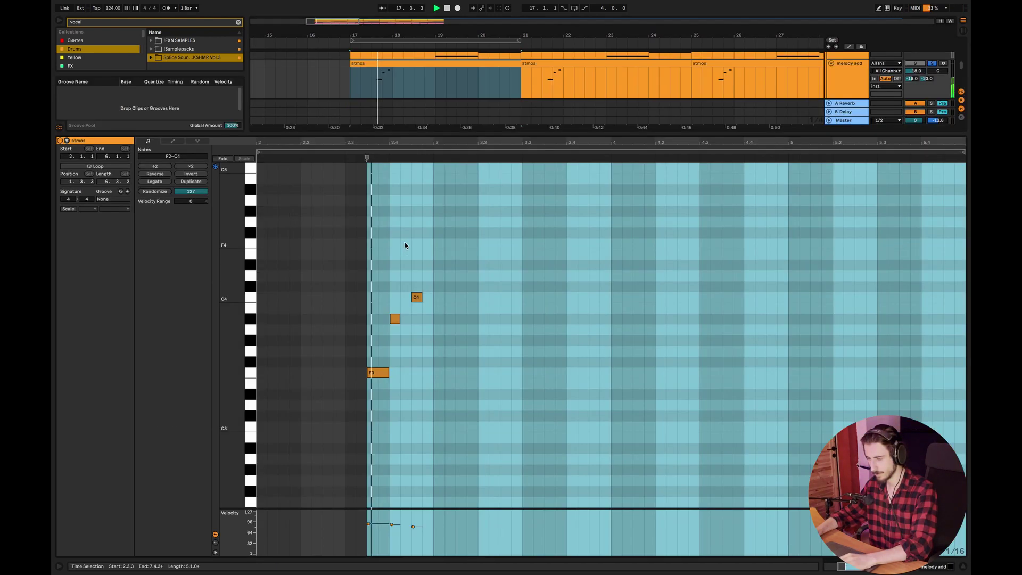
key(ctrl+alt+l)
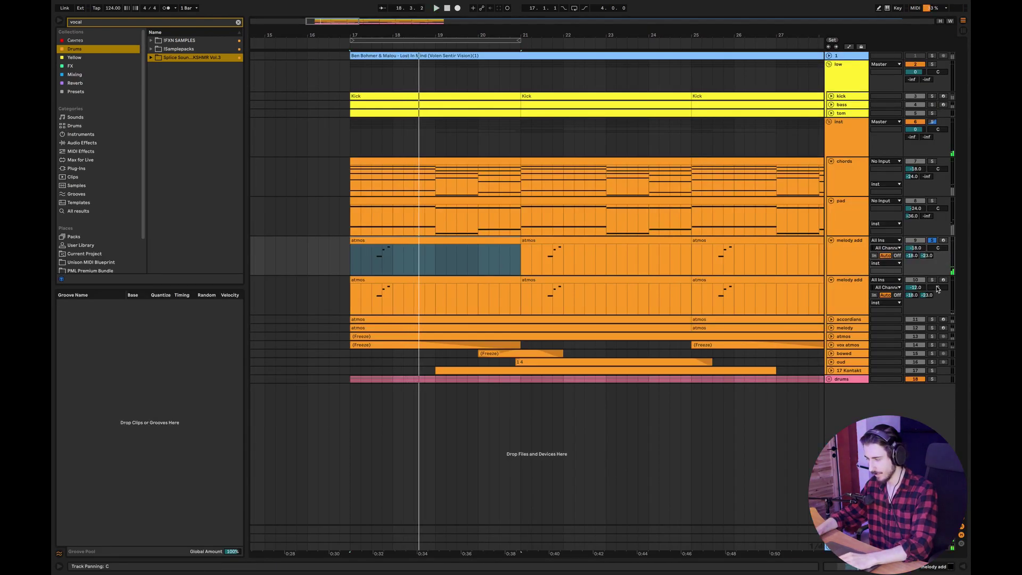
Solo the low group and the drums track and play from bar 17.
key(space)
click(346, 293)
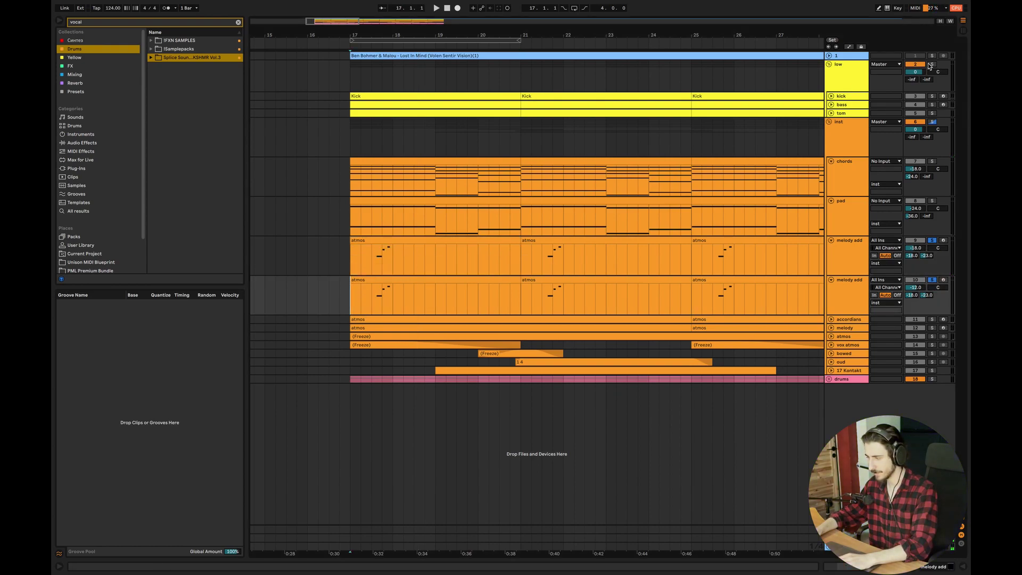
click(931, 64)
click(932, 379)
key(space)
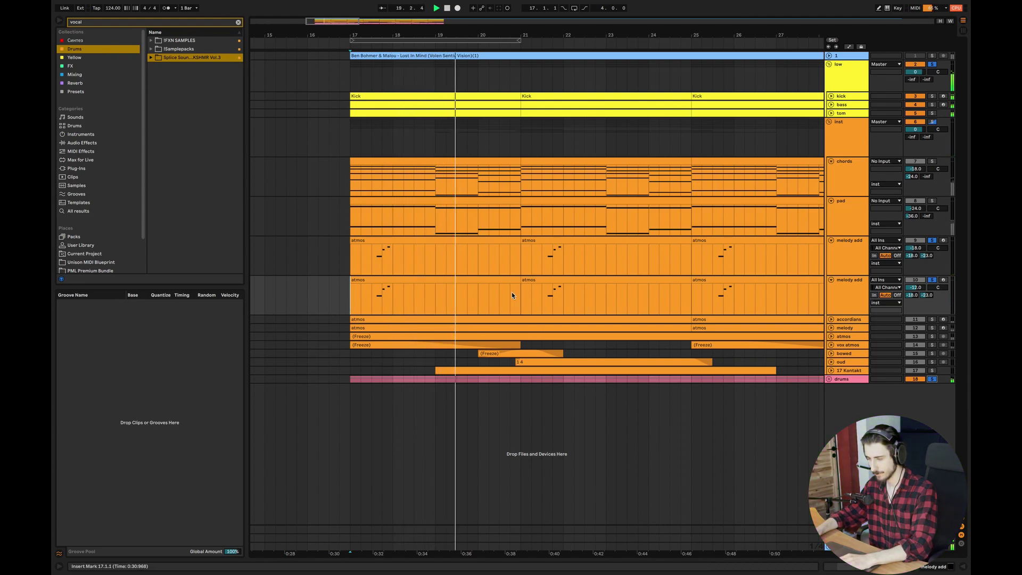
Turn on scale highlighting for the first atmos clip and set it to F Minor.
double_click(358, 288)
key(space)
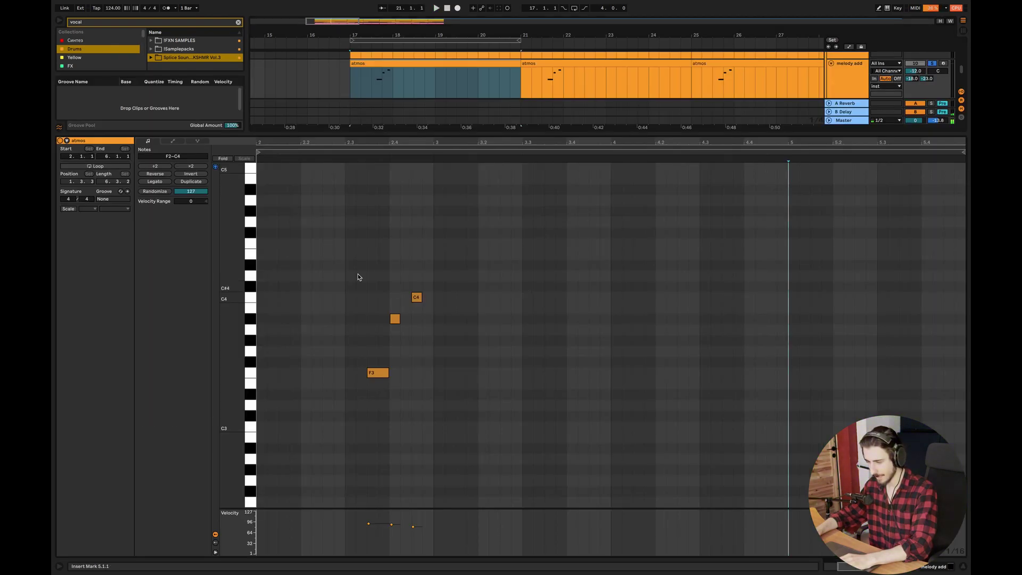
click(68, 209)
click(114, 209)
click(92, 208)
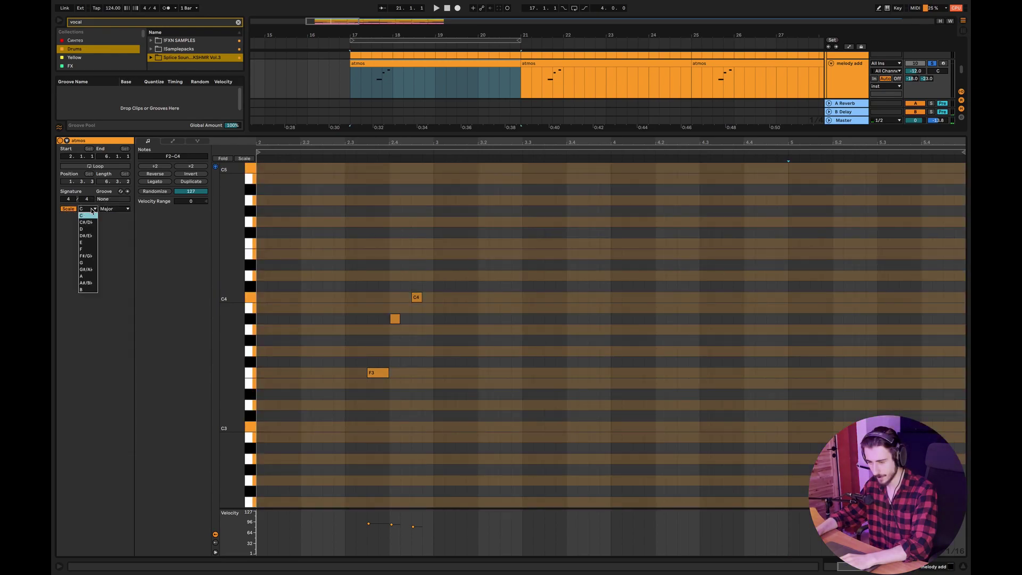
click(89, 249)
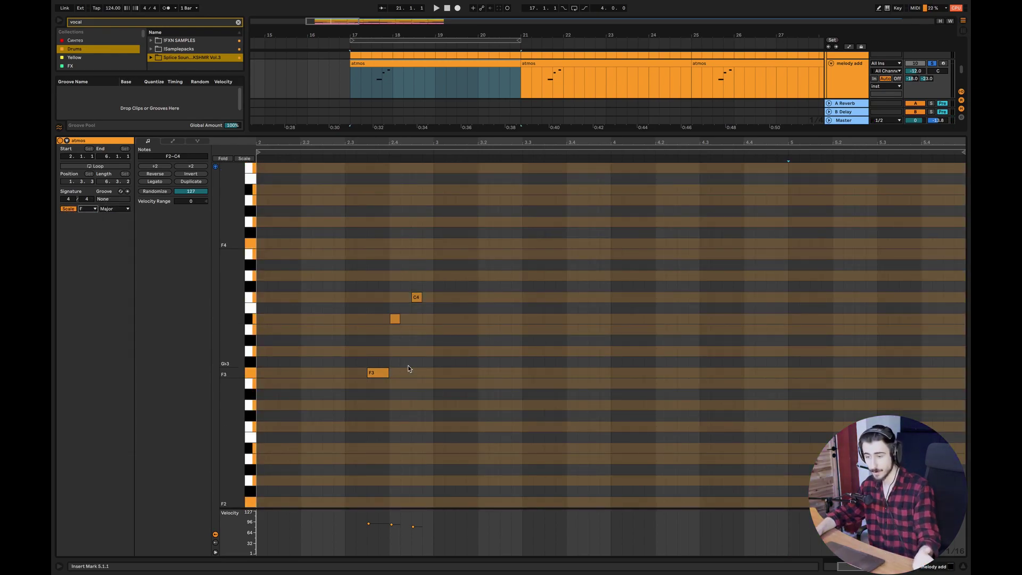
click(112, 209)
click(114, 221)
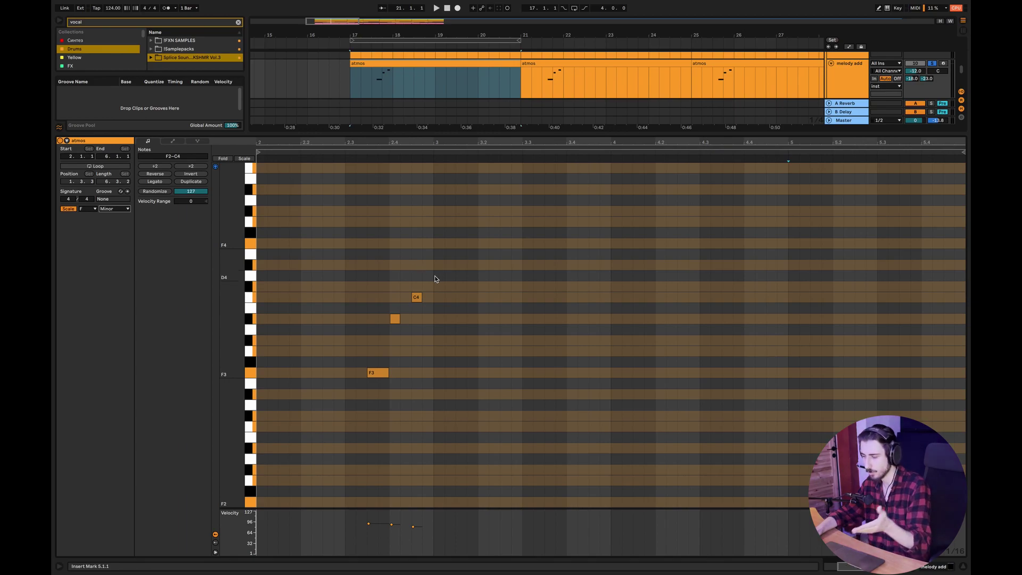
click(964, 567)
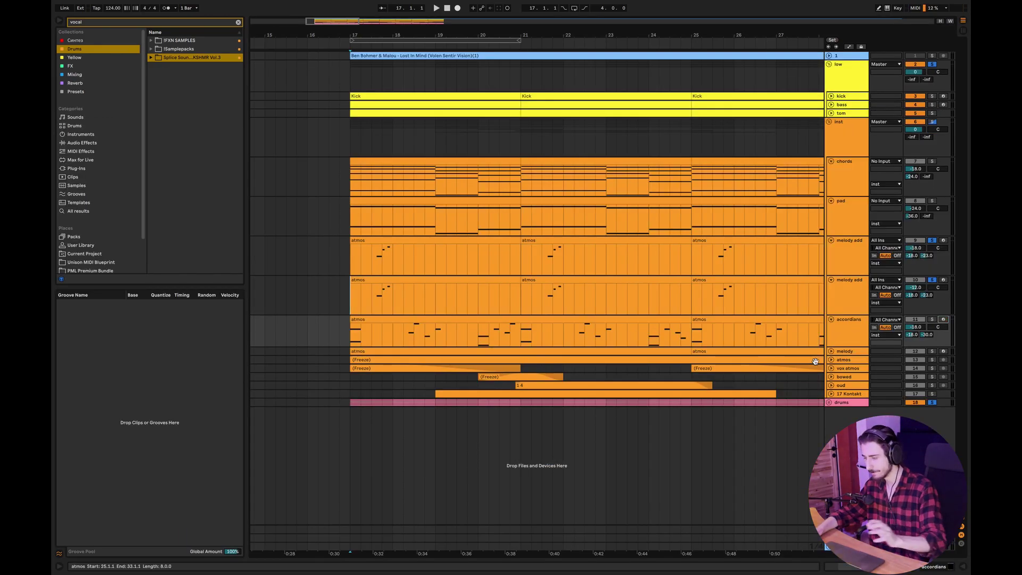
Enlarge and solo the accordians track, open its atmos clip's notes and play it.
drag(845, 346, 857, 354)
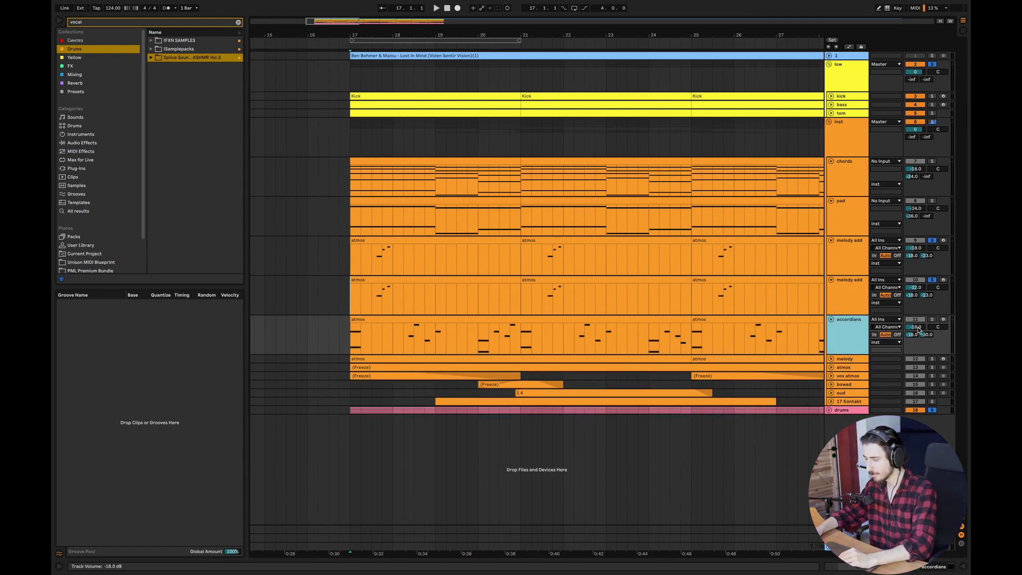
click(932, 319)
double_click(361, 320)
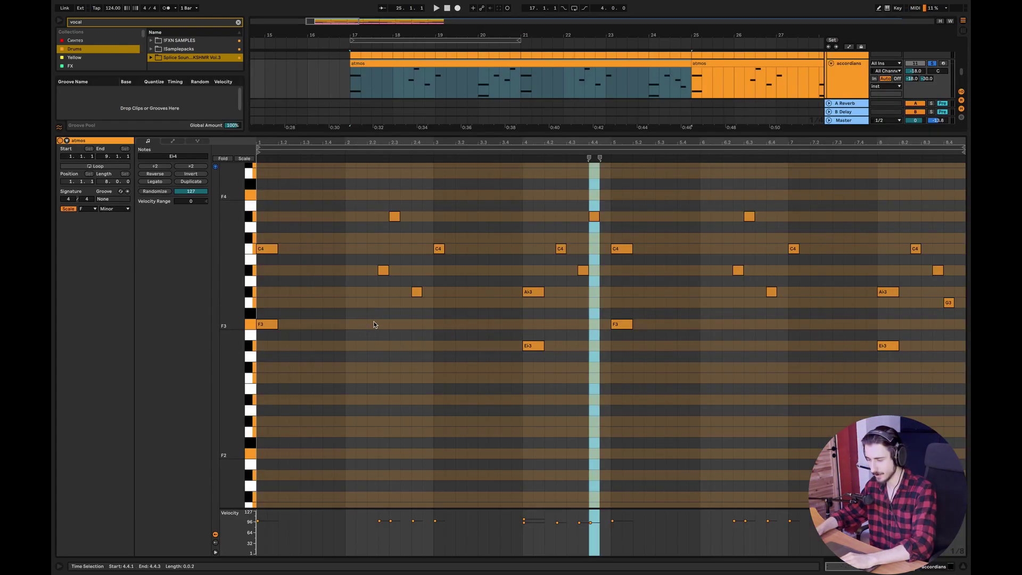
key(space)
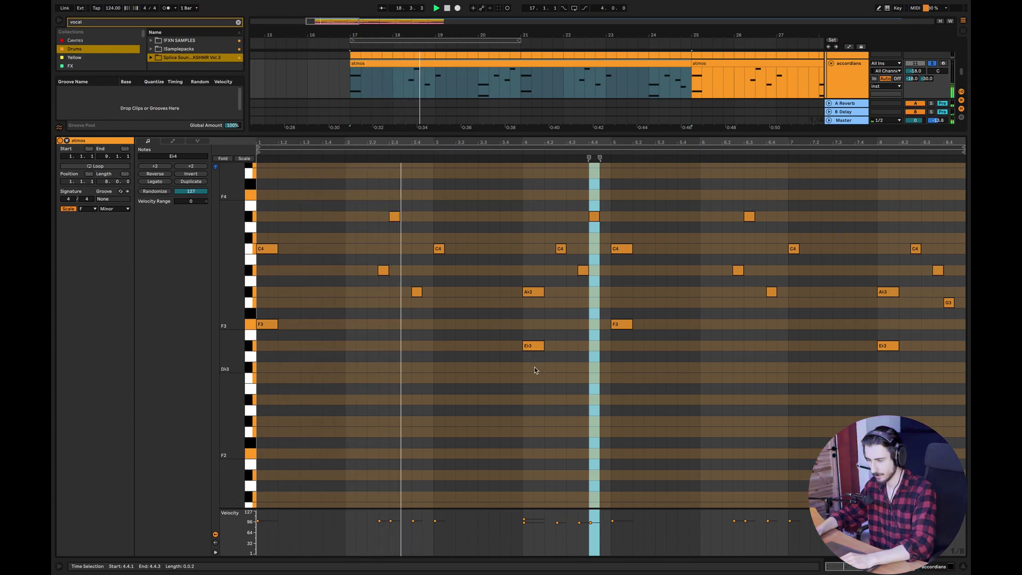
Clear the note time selection, close the Detail View and set the insert point at bar 24.
click(569, 372)
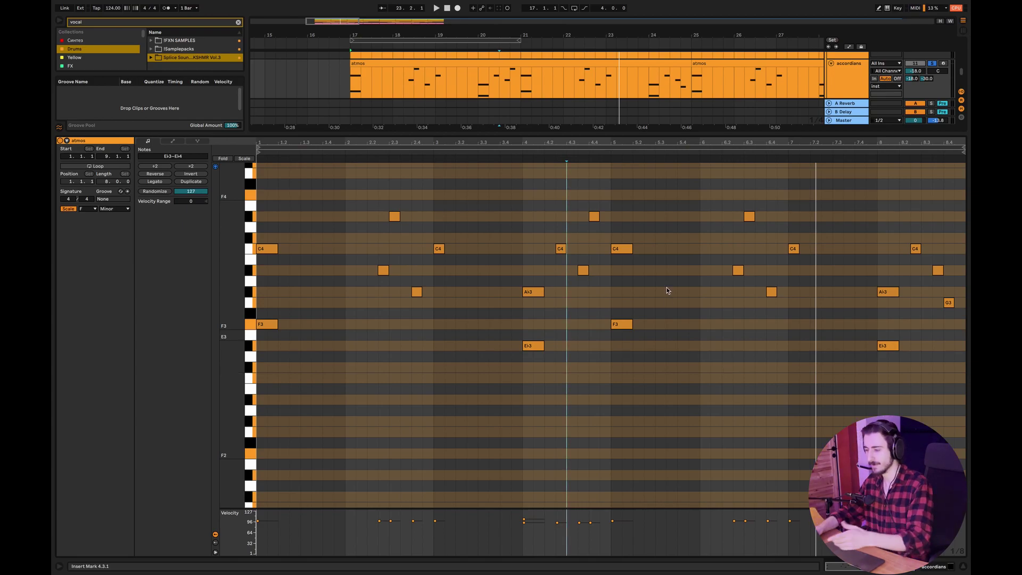
click(964, 569)
click(666, 337)
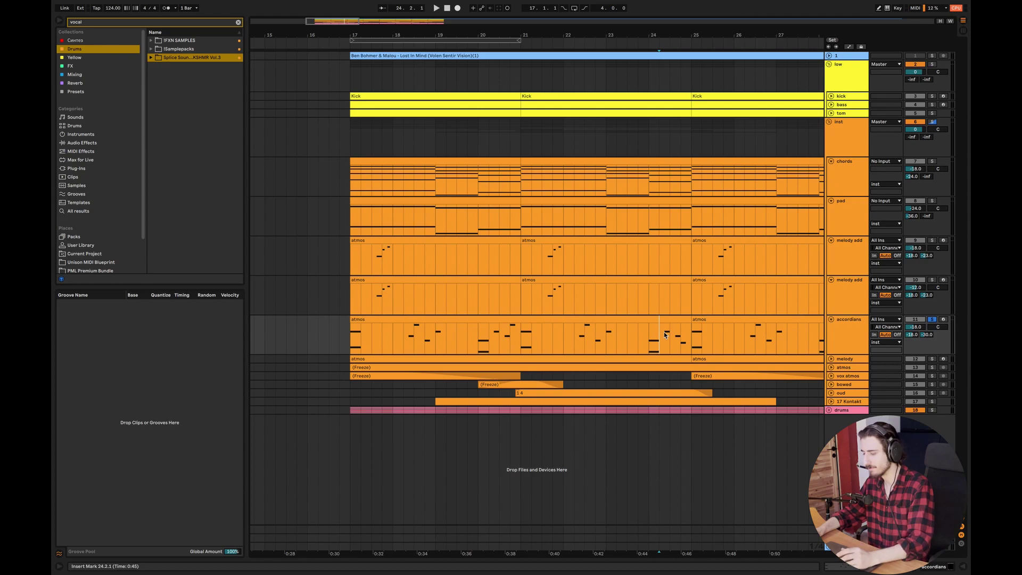
Solo the pad, play the melody track from bar 21, fold the low group and open the melody atmos clip.
click(649, 334)
click(932, 155)
click(932, 202)
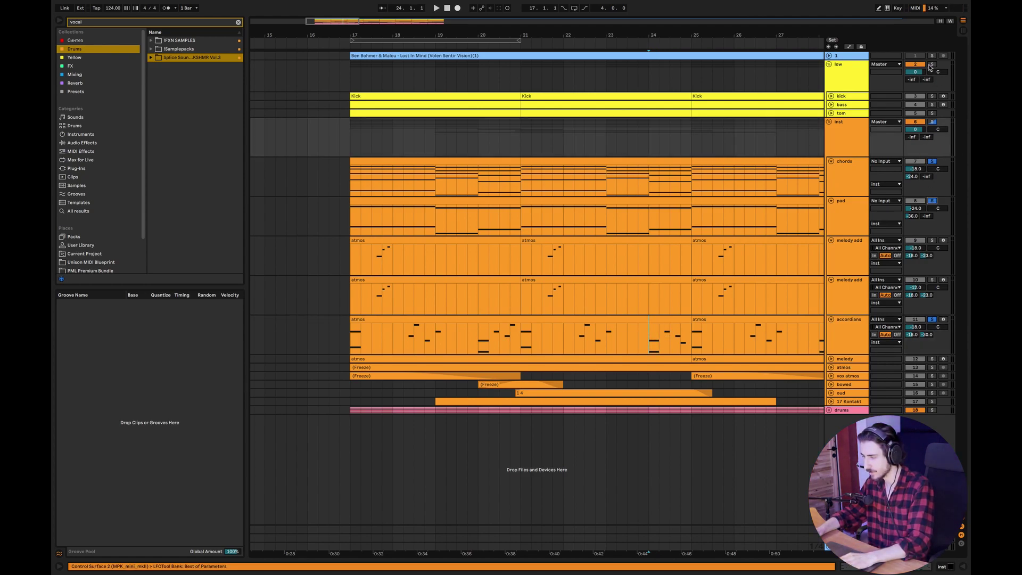
click(528, 360)
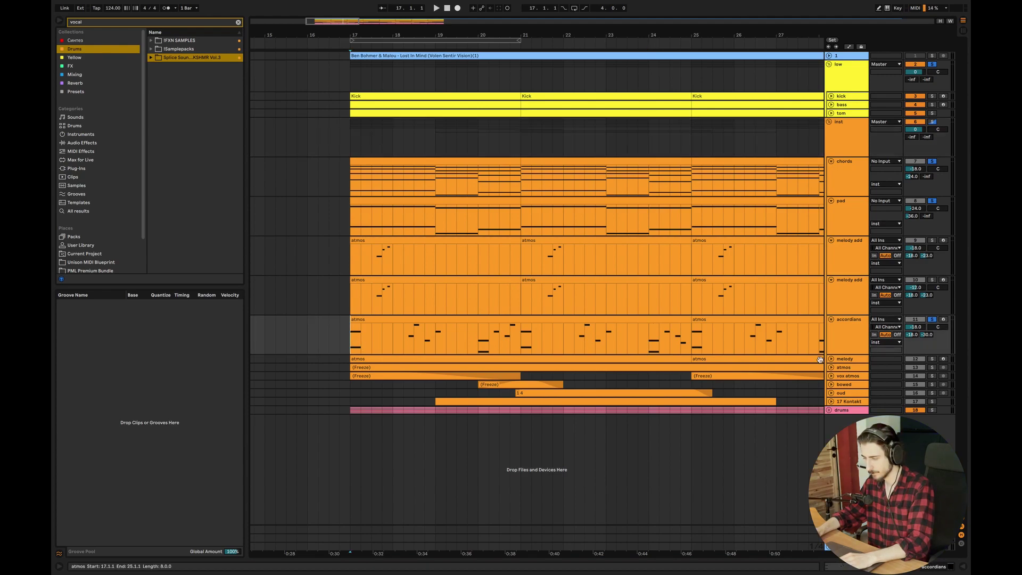
key(space)
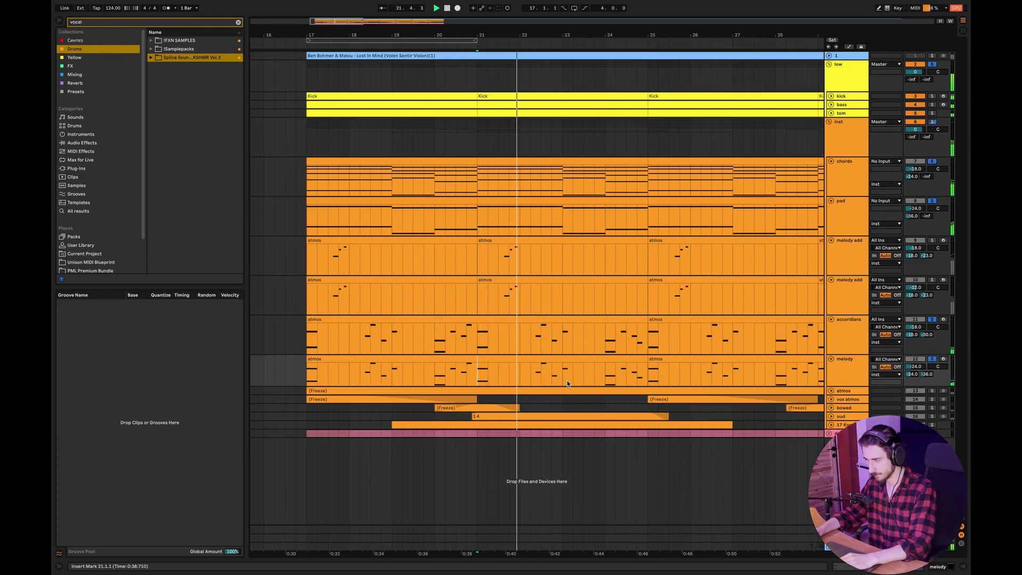
click(829, 64)
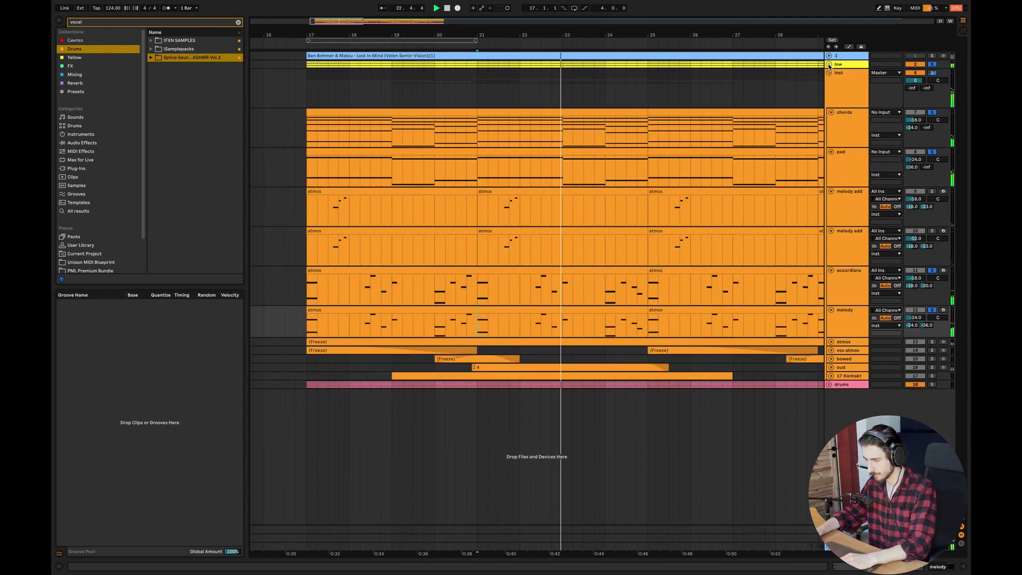
double_click(621, 319)
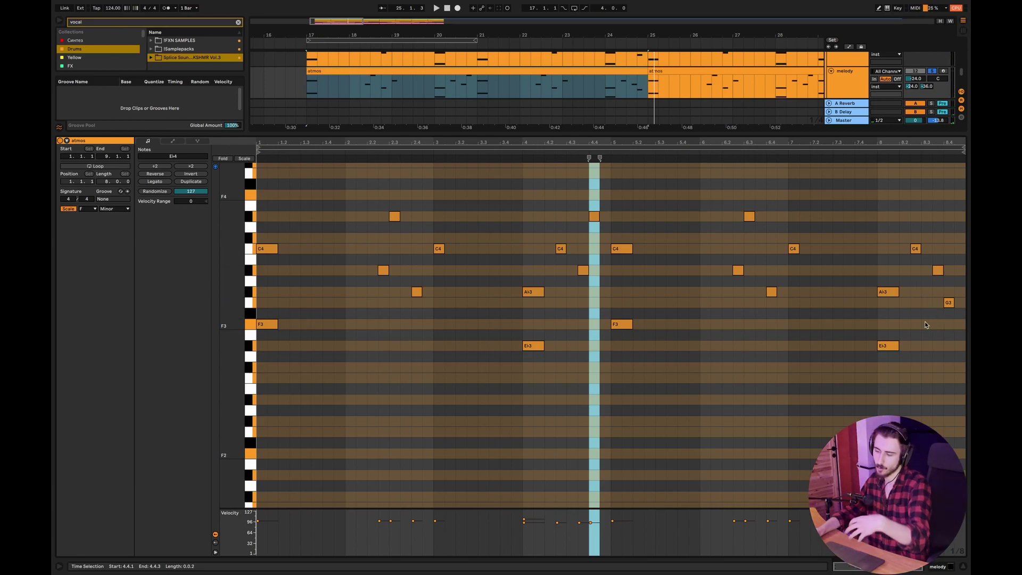
Close the melody atmos clip's note editor with the Detail View toggle.
click(965, 568)
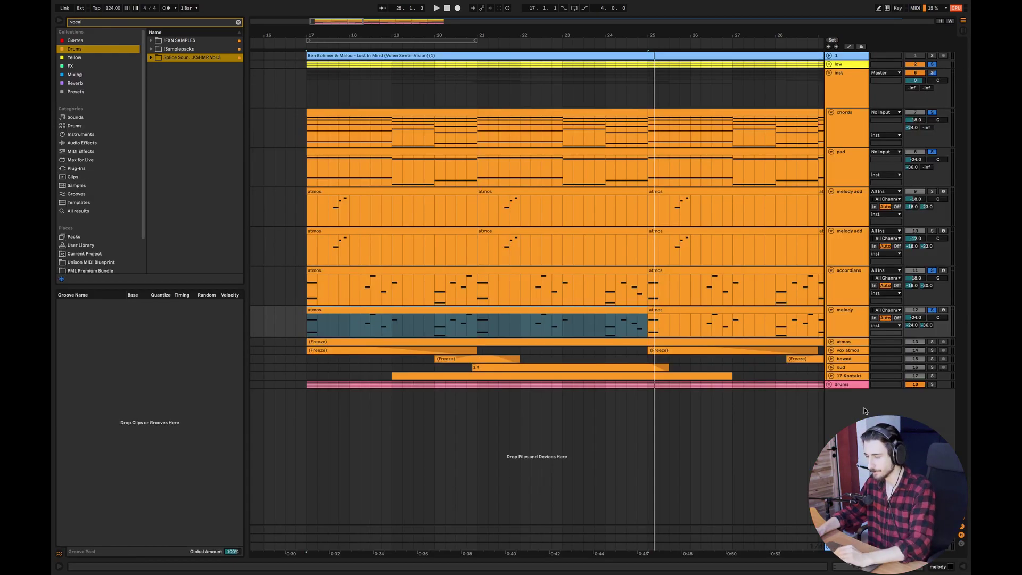
Unfold atmos and vox atmos, solo atmos, and play from bar 17 zoomed out to bars 11–31.
click(831, 343)
click(309, 367)
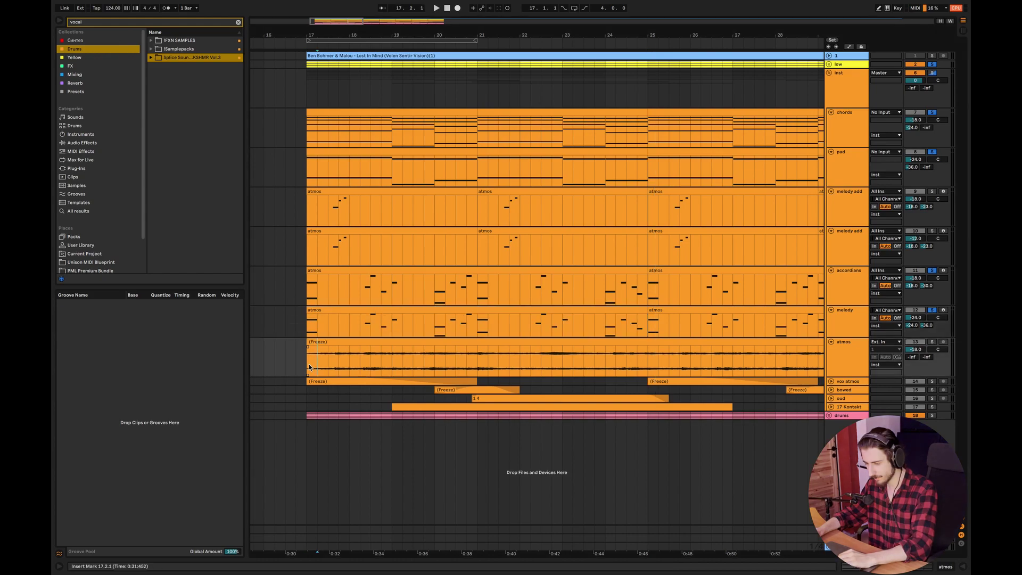
click(932, 343)
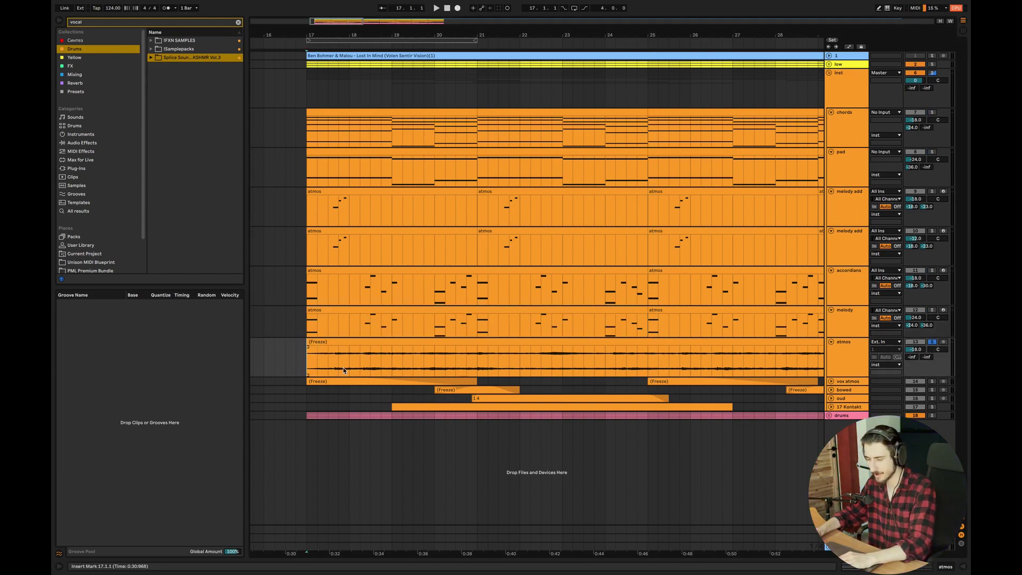
key(space)
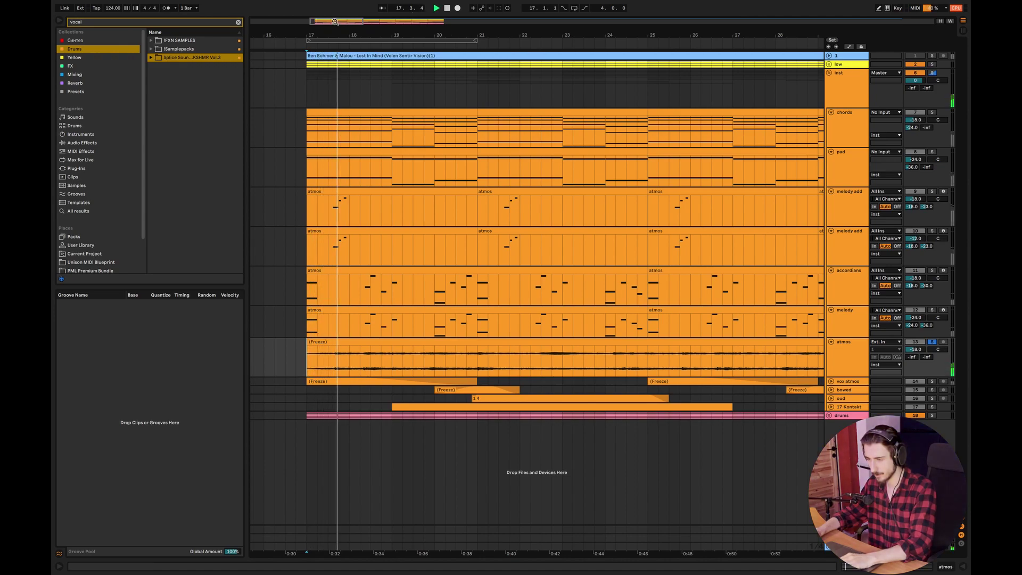
drag(335, 21, 333, 10)
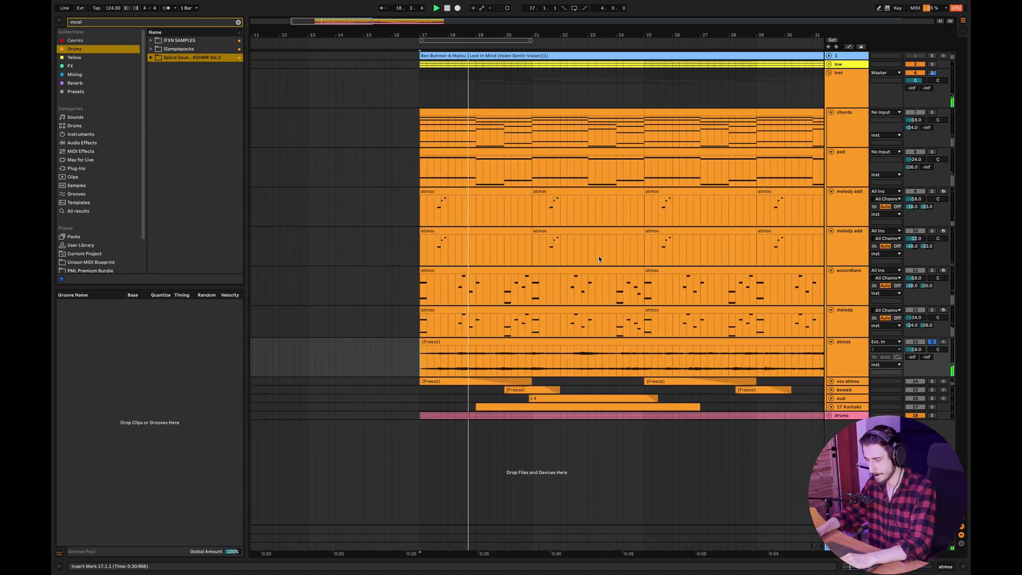
click(831, 382)
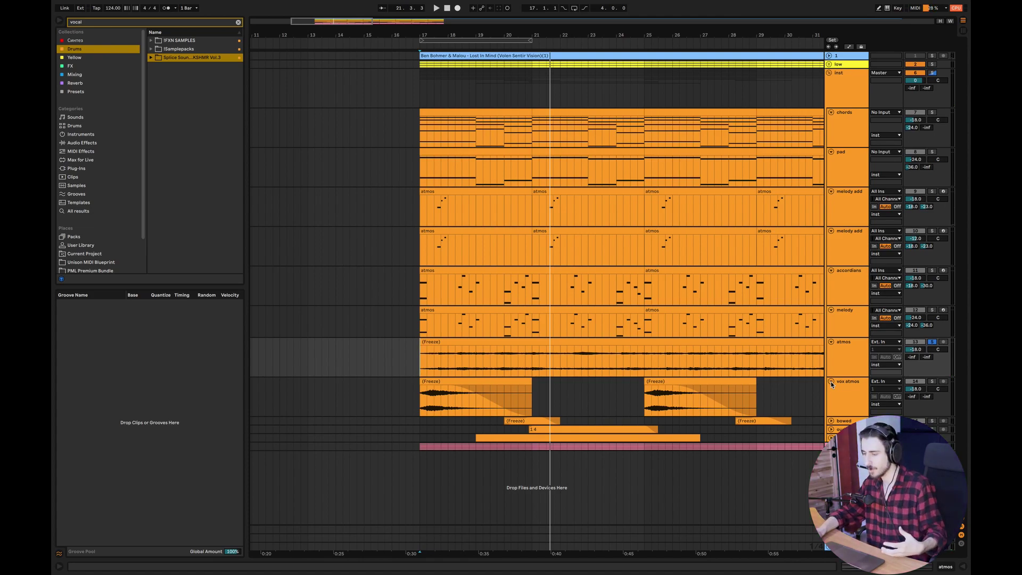
click(547, 375)
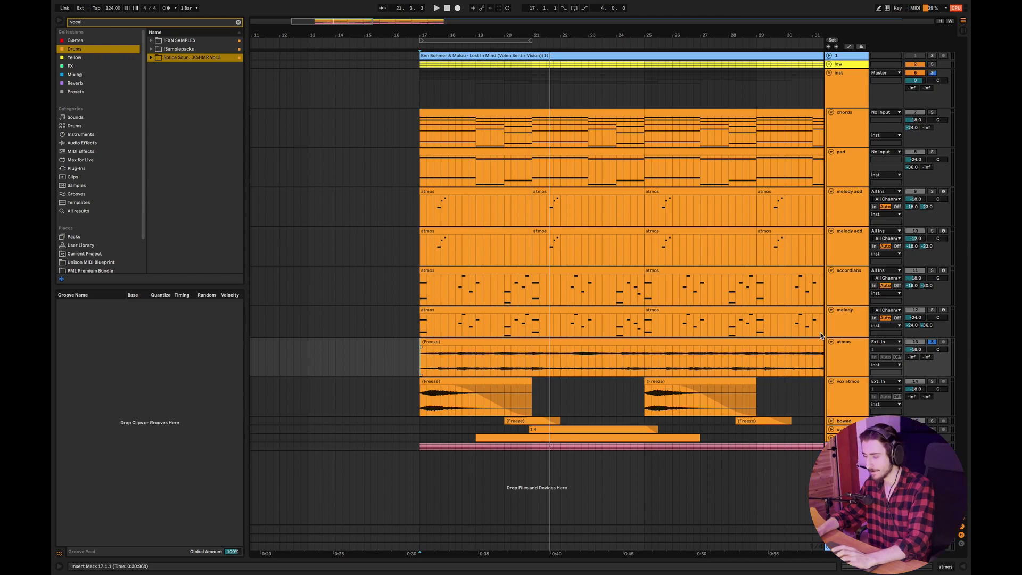
Show the melody track's Omnisphere device and briefly open its plug-in window.
double_click(842, 319)
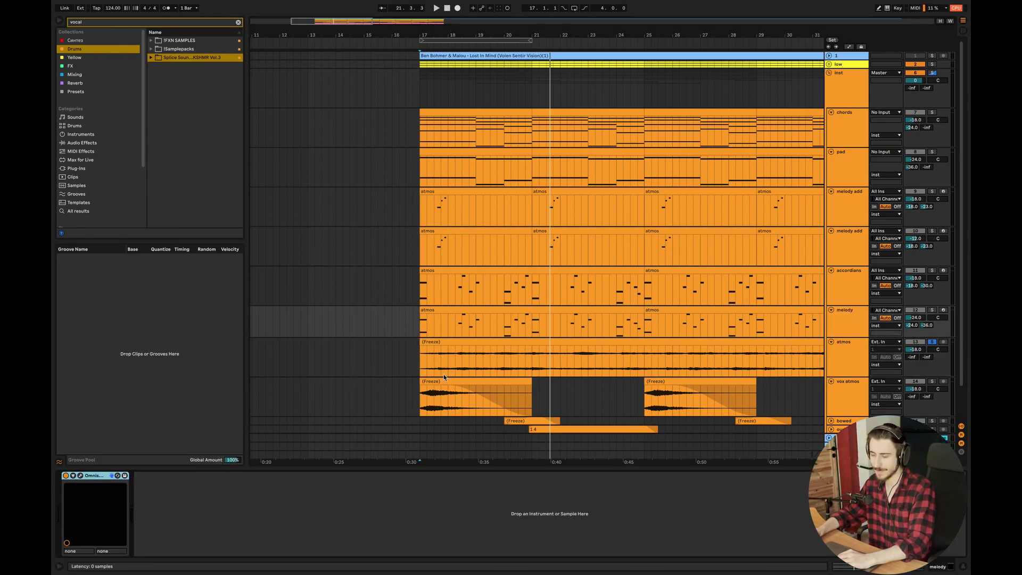
key(super+alt+p)
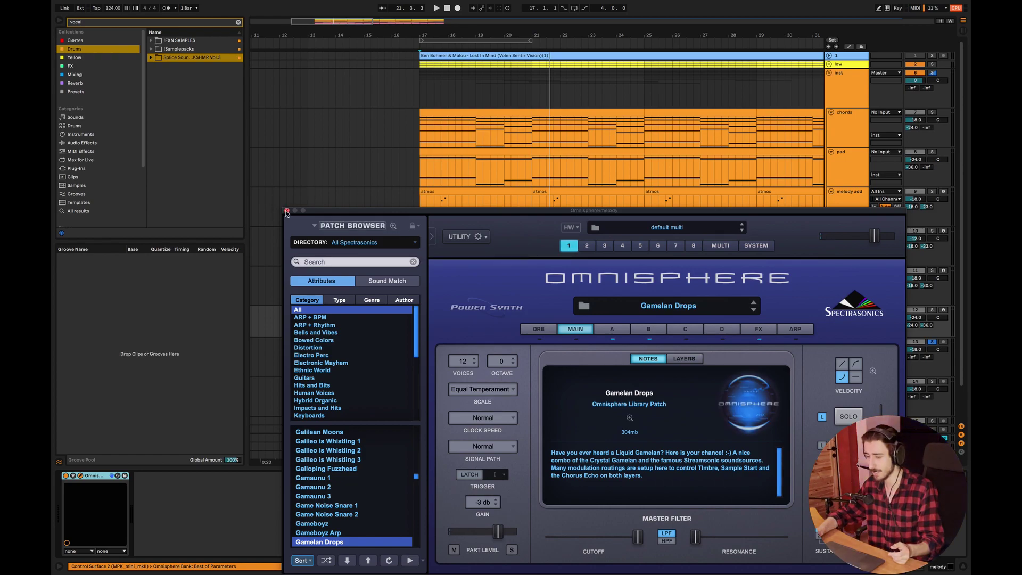
click(286, 211)
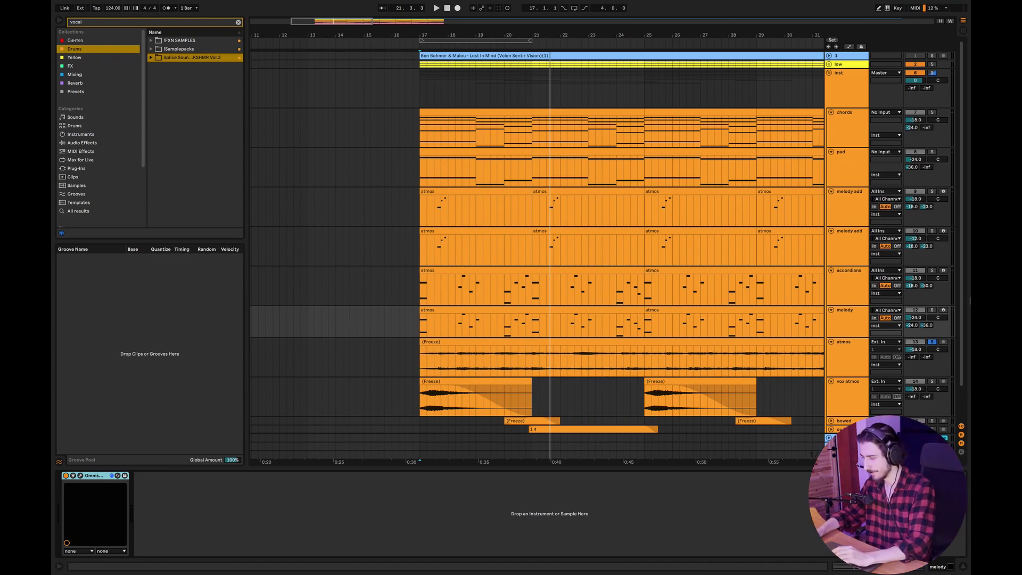
Select the vox atmos track to show its empty effects chain and play from bar 17.
click(959, 330)
scroll(941, 401, down, 3)
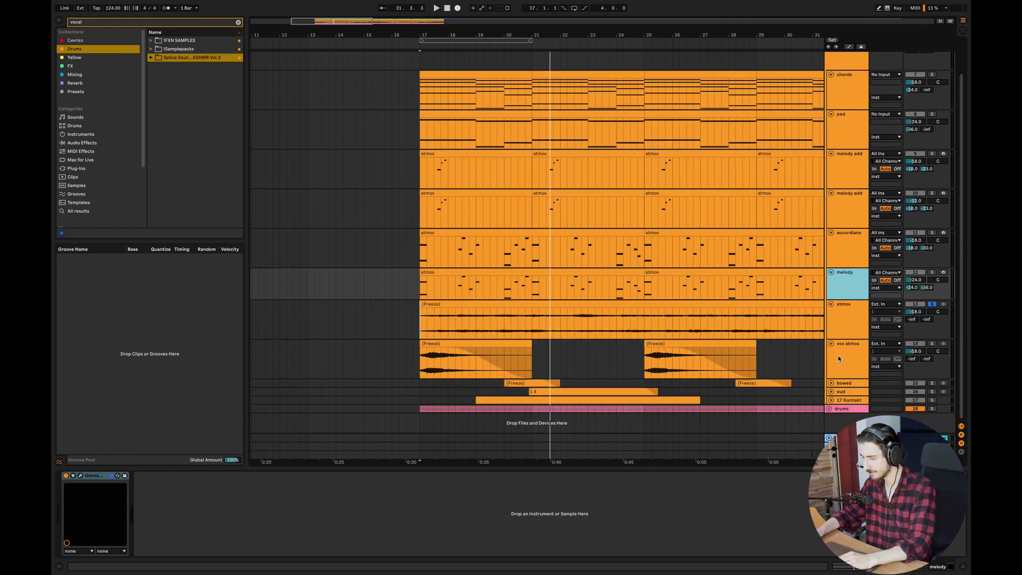
click(411, 358)
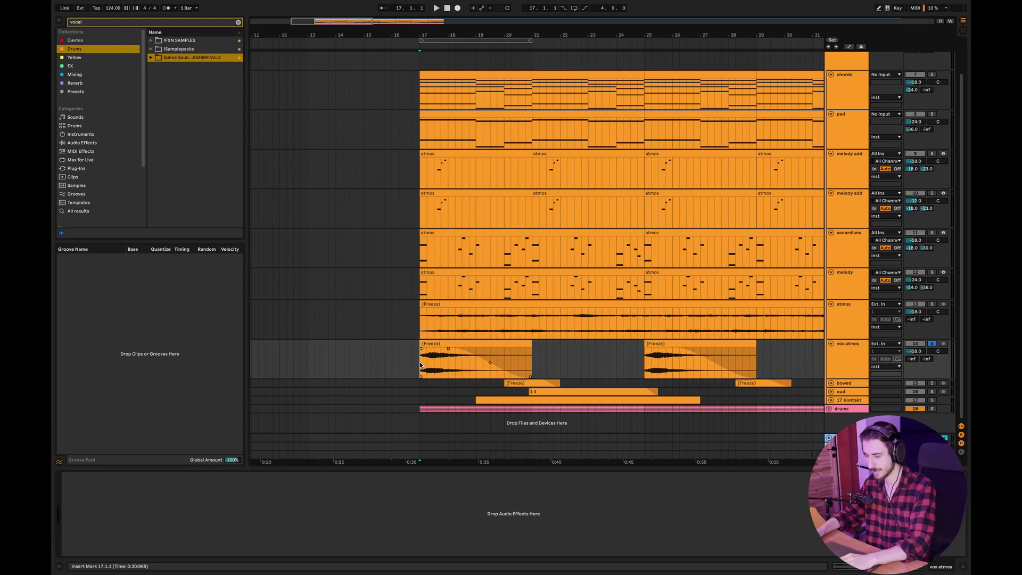
key(space)
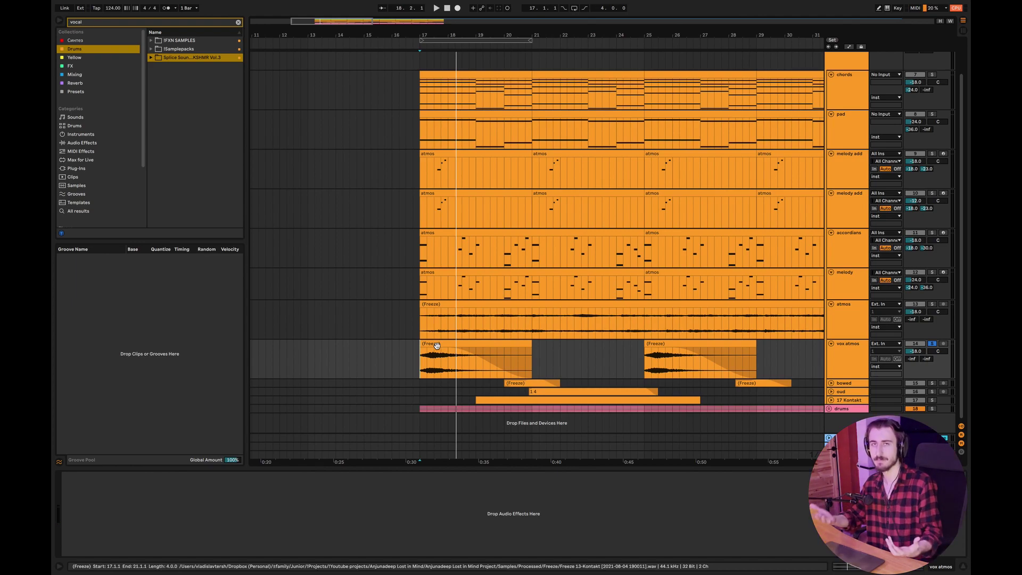
Unfold the bowed track, check the low track's effects, and play bowed from bar 20.
click(831, 383)
scroll(639, 378, down, 1)
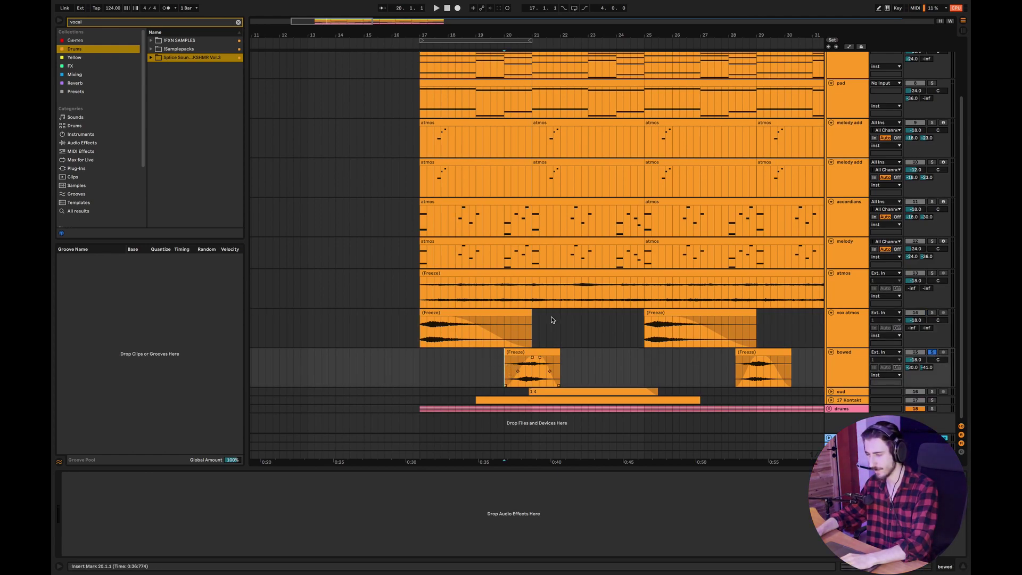
scroll(560, 213, up, 2)
key(space)
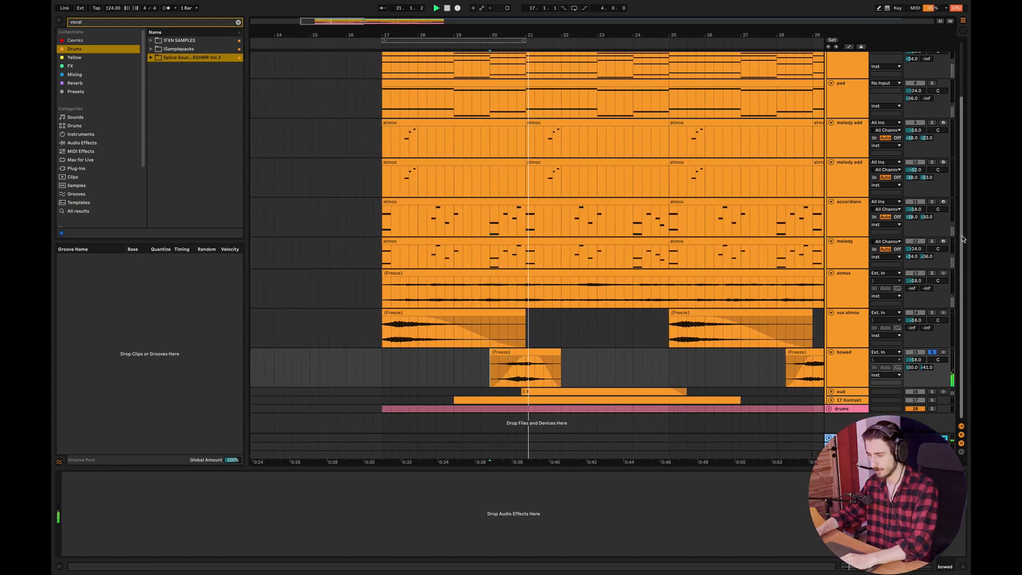
scroll(932, 75, up, 2)
click(932, 67)
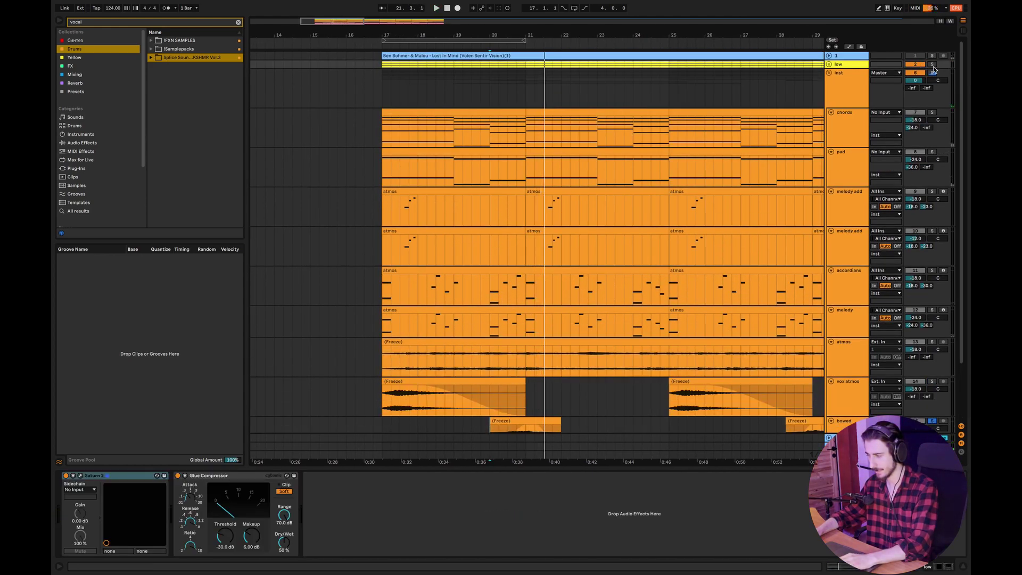
scroll(487, 373, down, 2)
click(487, 373)
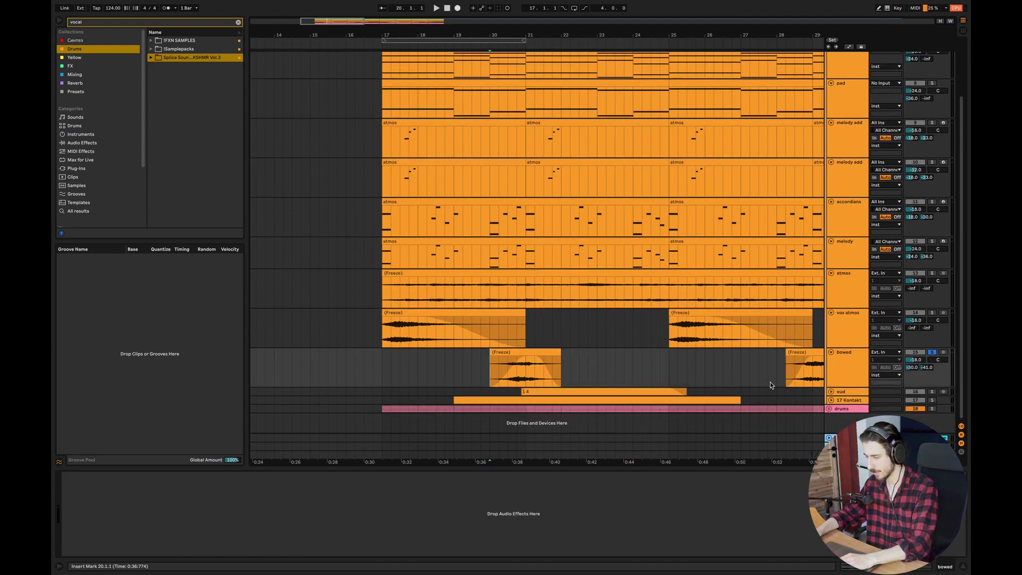
key(space)
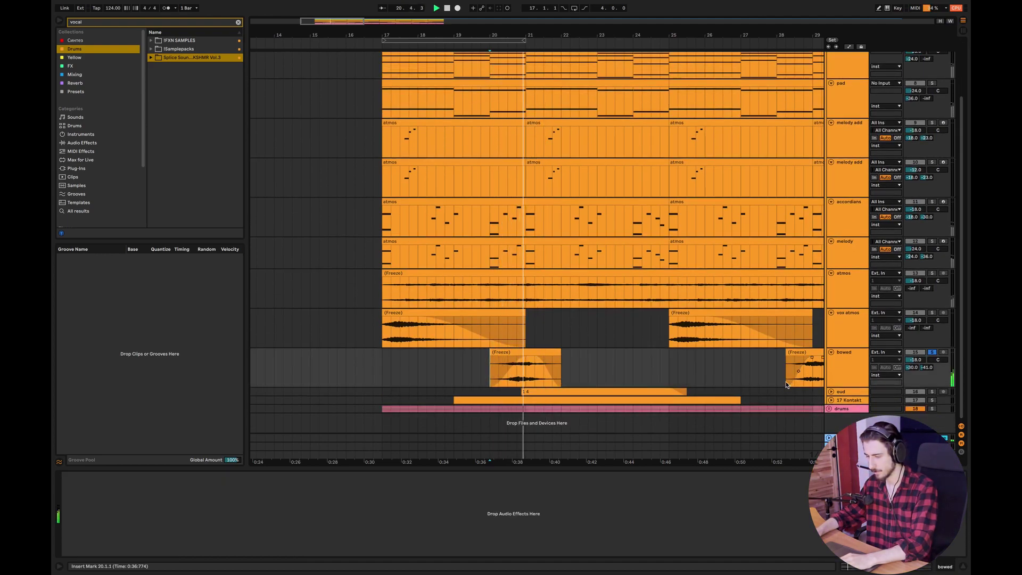
Audition bowed from bar 28, zoom out to bars 12–37, and fold pad and first melody add.
drag(492, 35, 374, 35)
key(space)
click(669, 374)
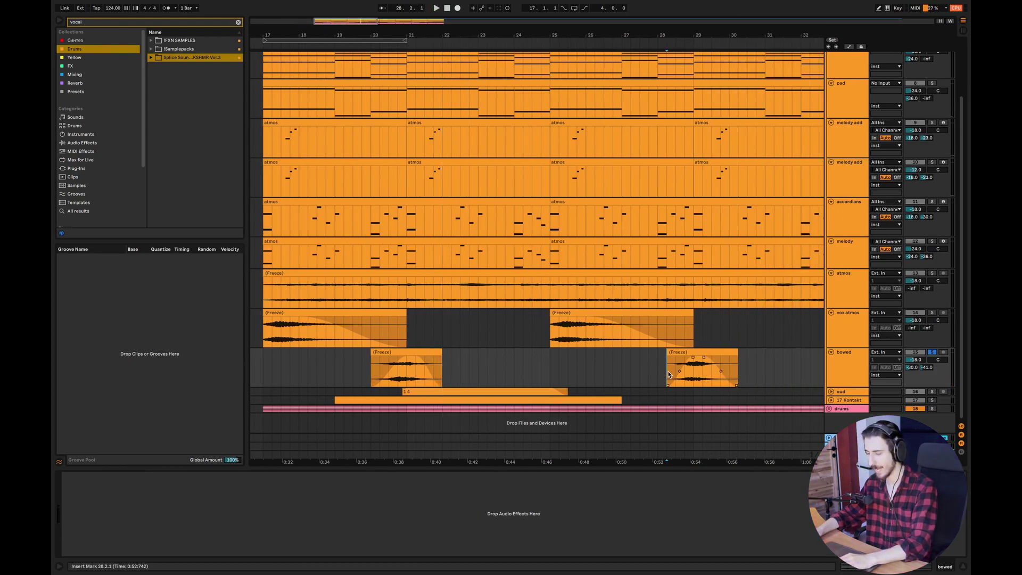
key(space)
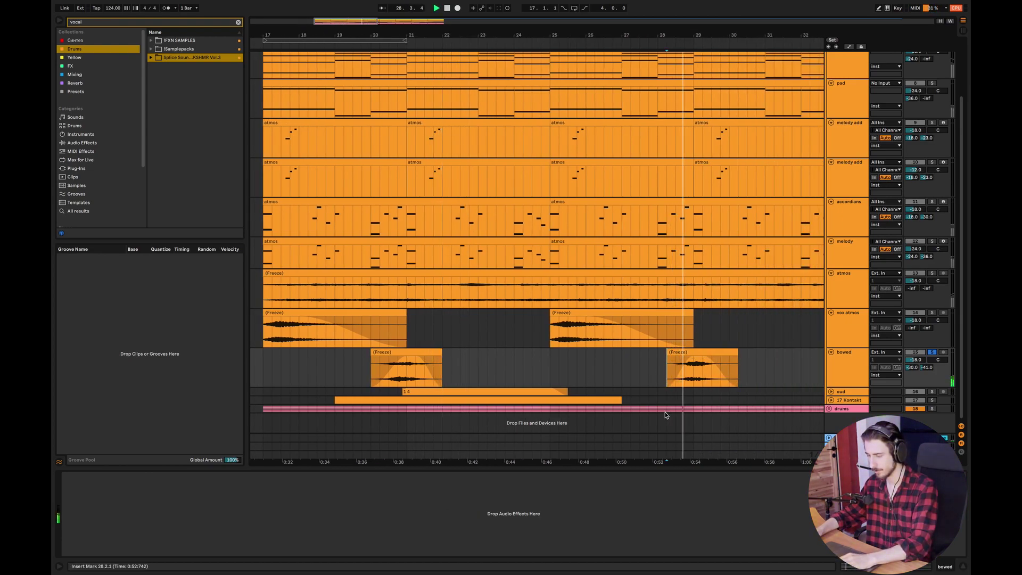
key(minus)
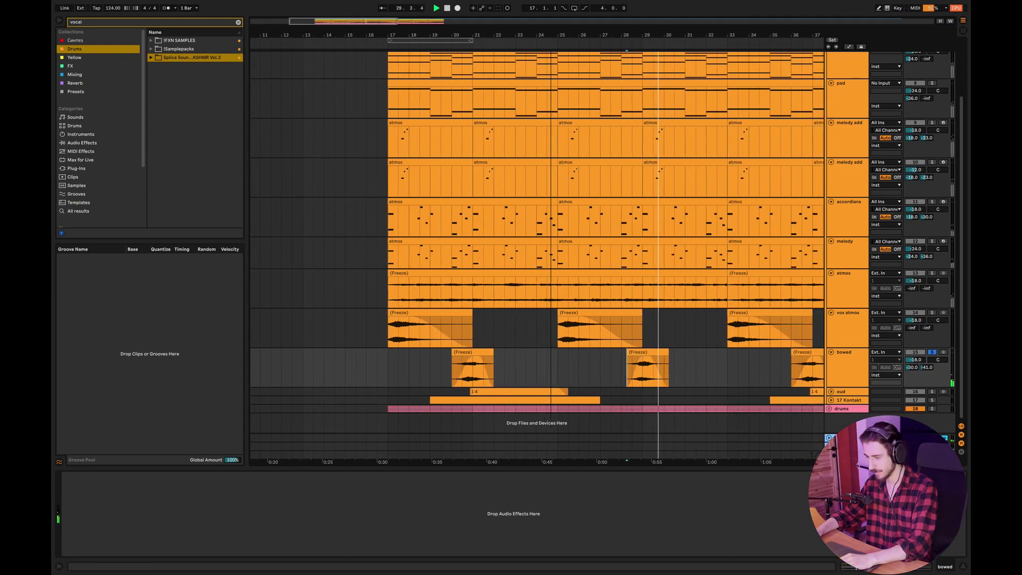
click(831, 83)
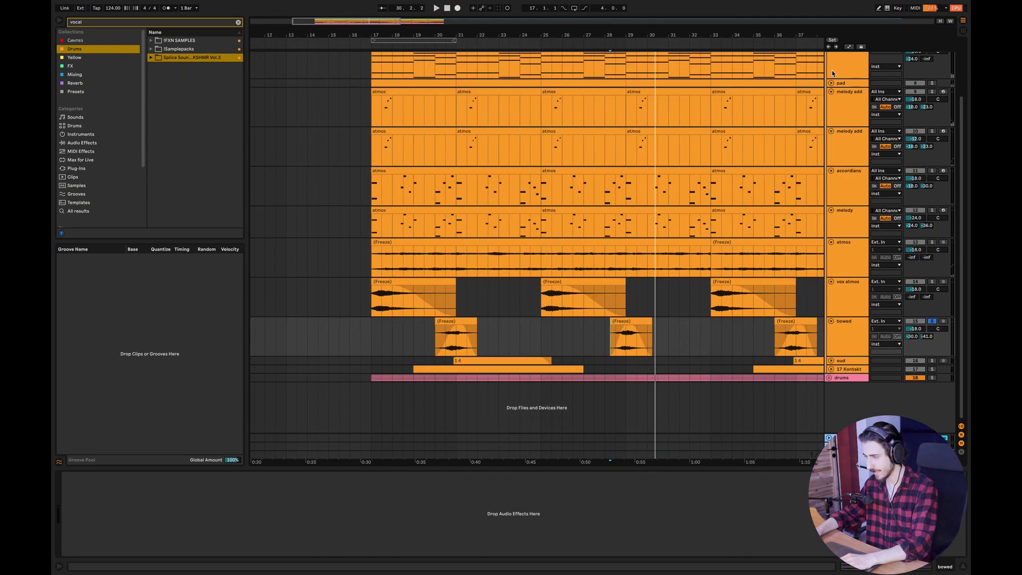
click(831, 92)
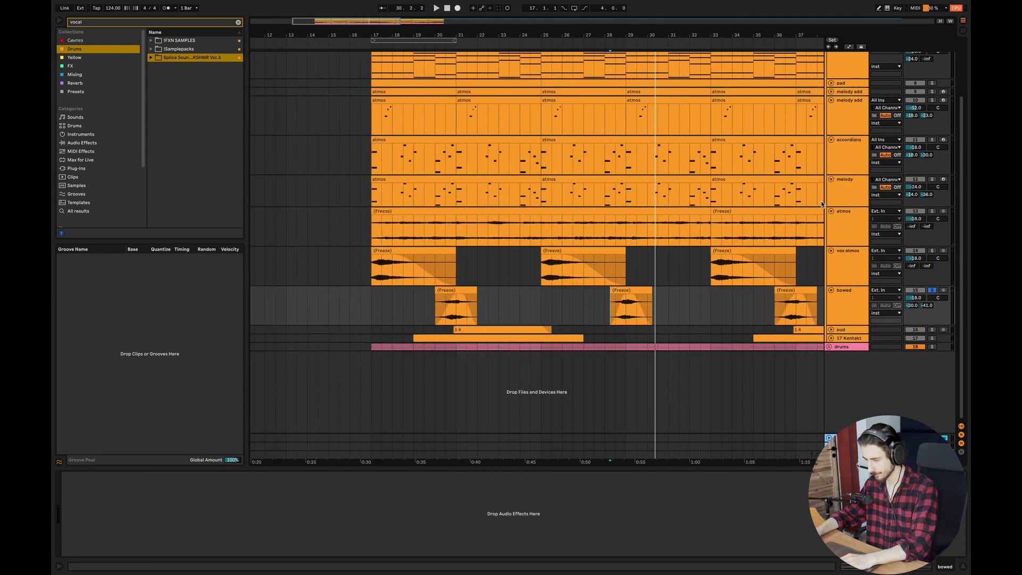
Unfold the 17 Kontakt track and delete it.
click(831, 338)
click(381, 354)
key(space)
click(851, 356)
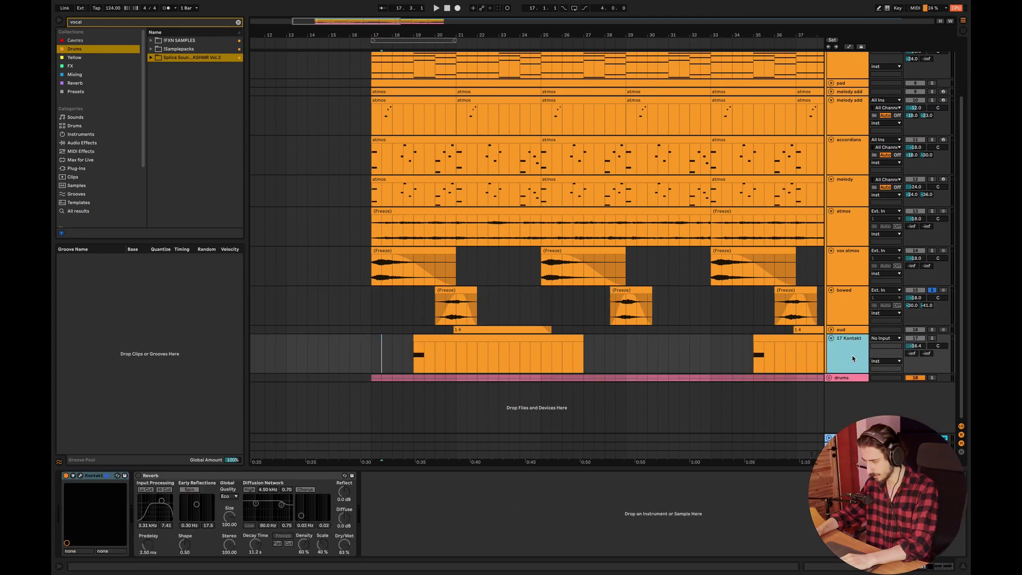
key(Delete)
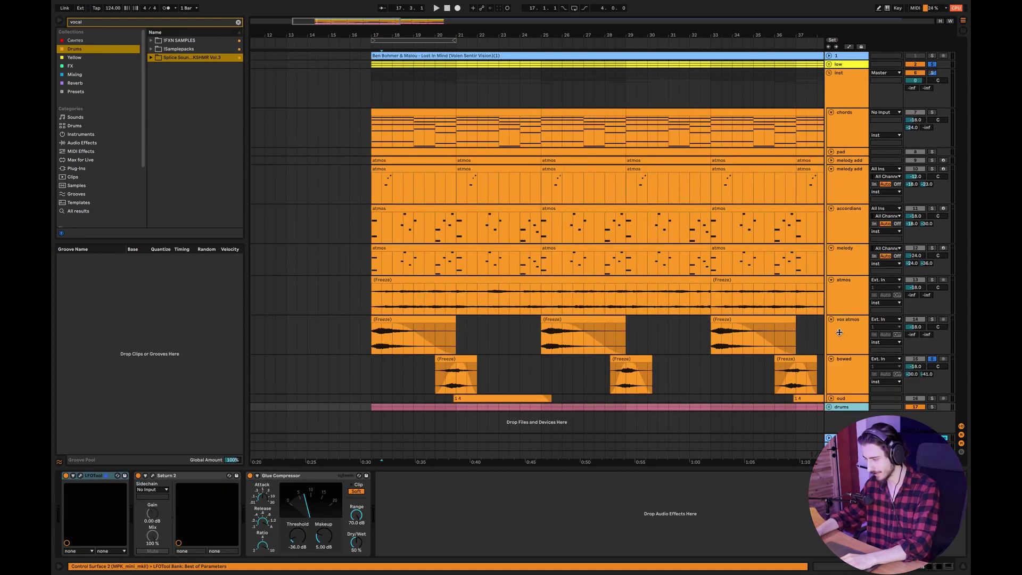
Unfold the oud track and play it from bar 20.
click(435, 399)
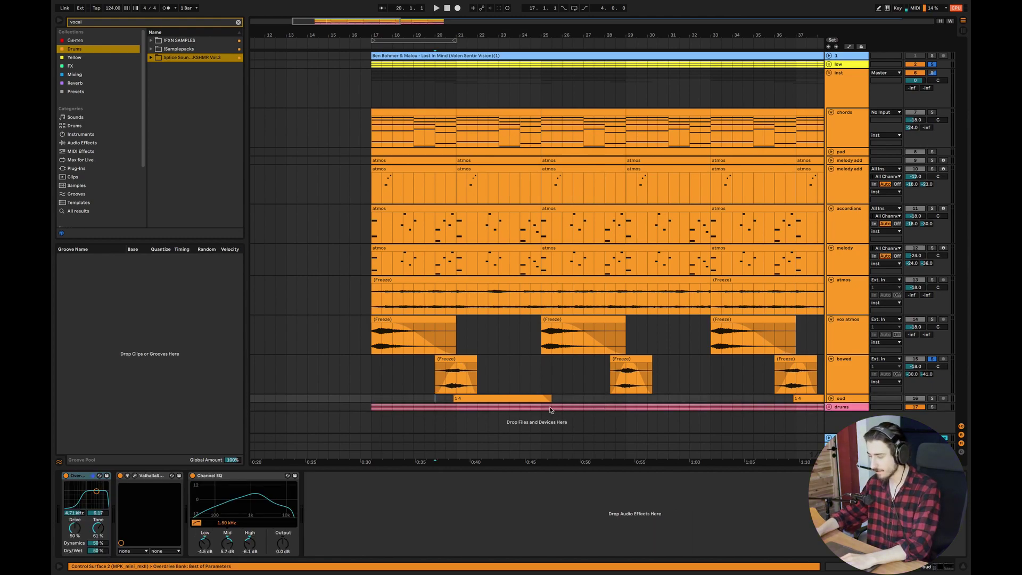
click(831, 398)
scroll(514, 437, down, 1)
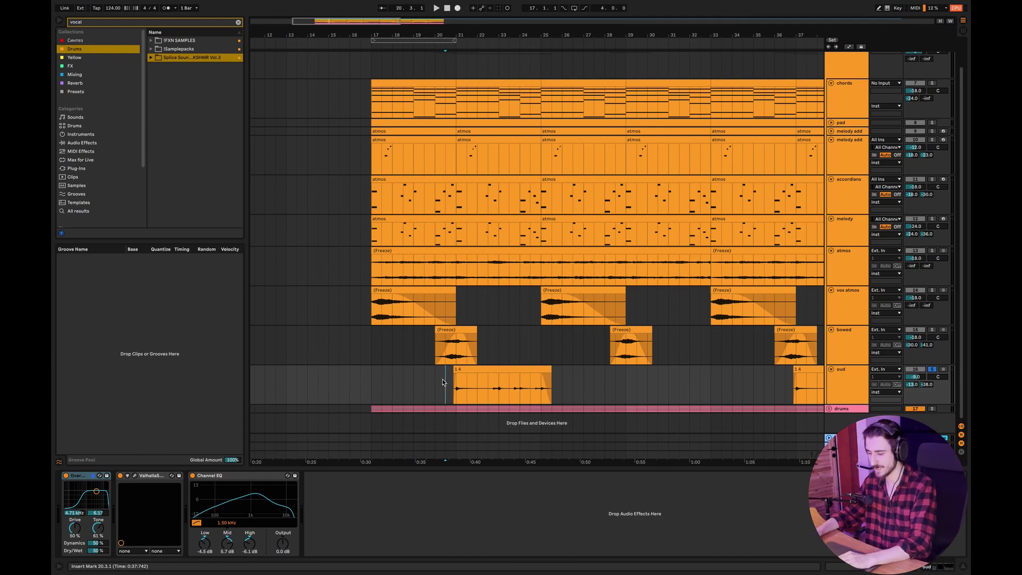
key(space)
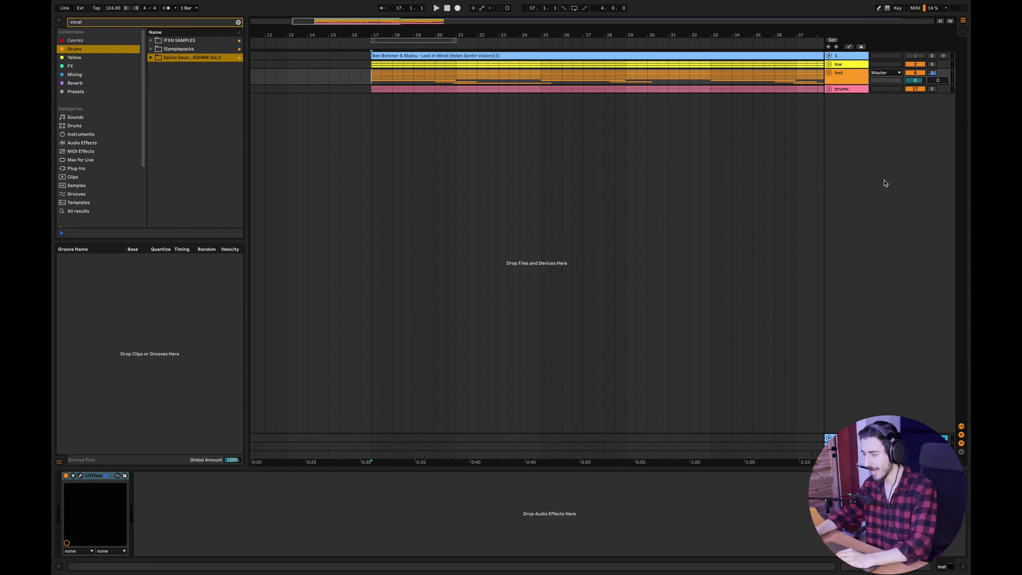
Unfold the drums group and zoom in to roughly bars 16–23.
click(829, 89)
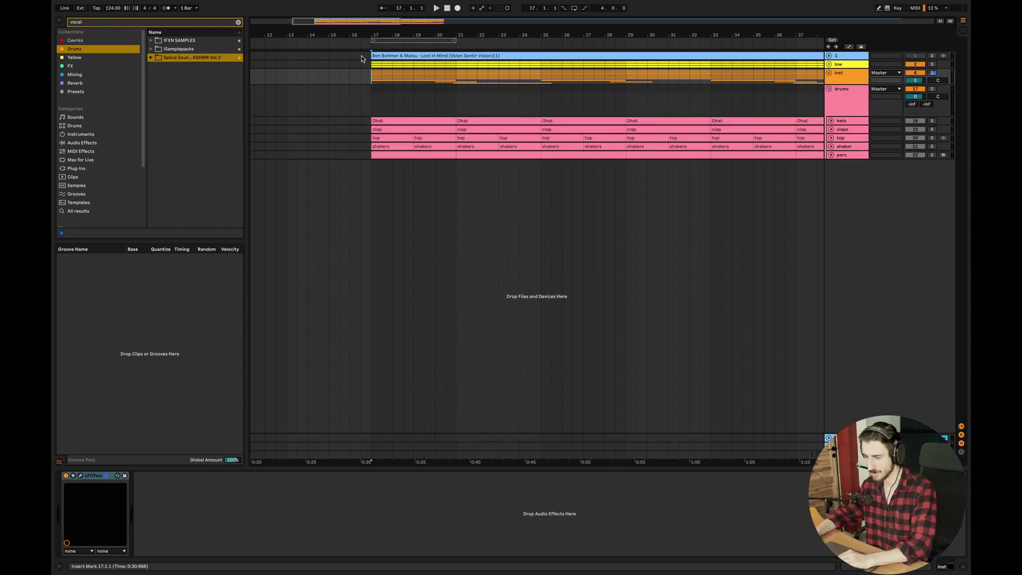
drag(309, 21, 351, 24)
key(plus)
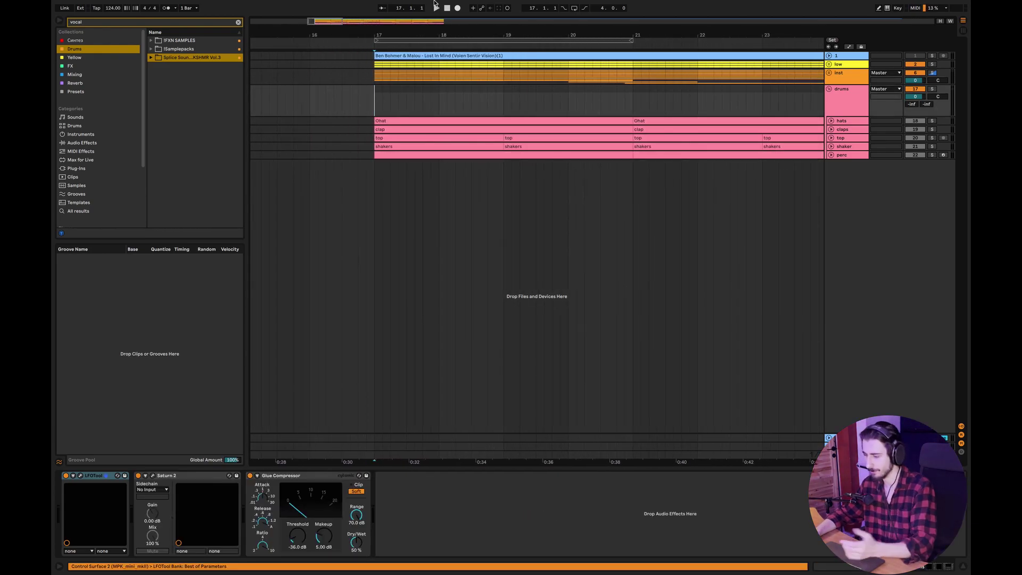
Inspect the hats Drum Rack's PML_DPV4_CH_002 pad, then fold hats and unfold and select claps.
click(831, 121)
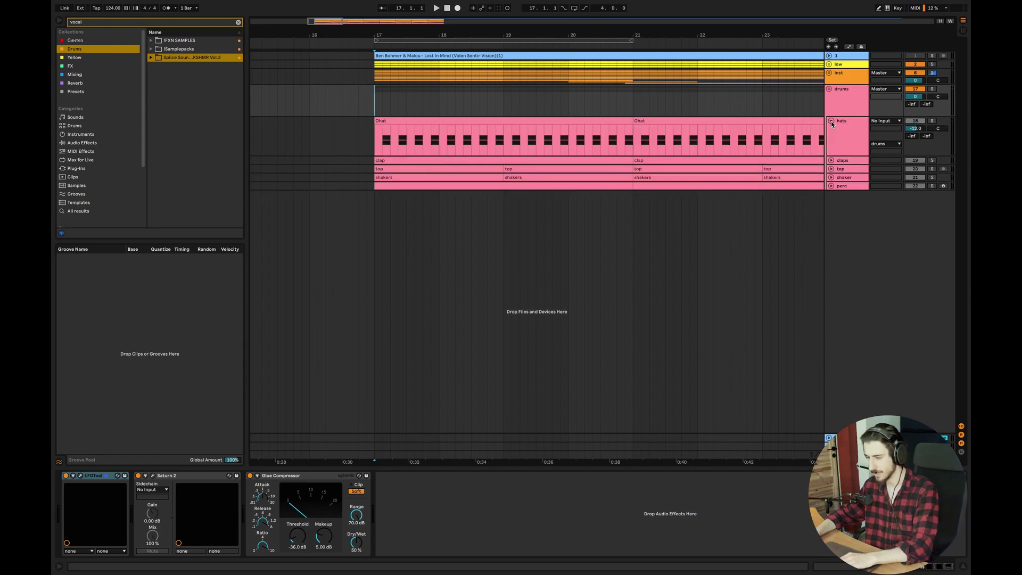
click(366, 140)
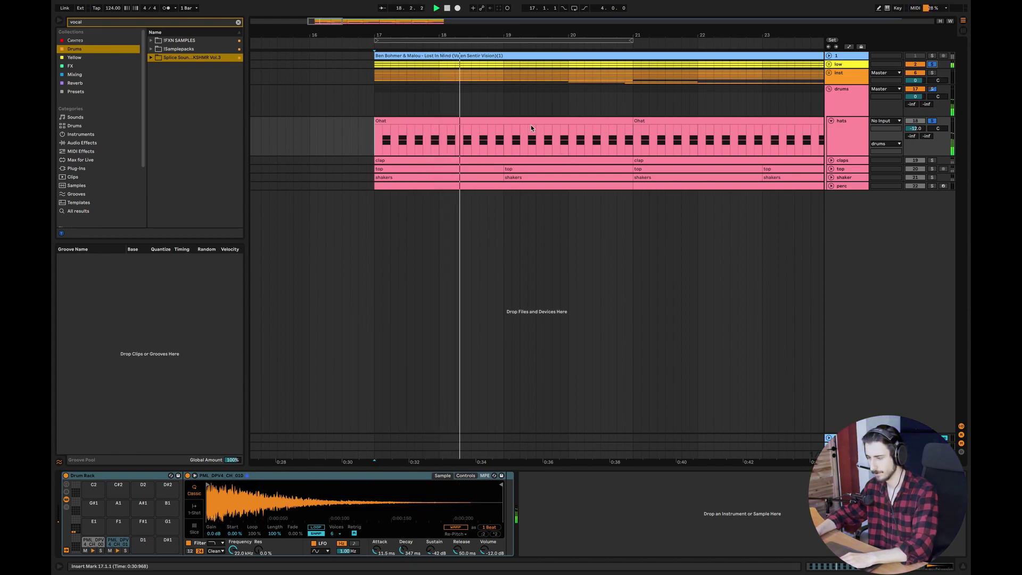
click(83, 544)
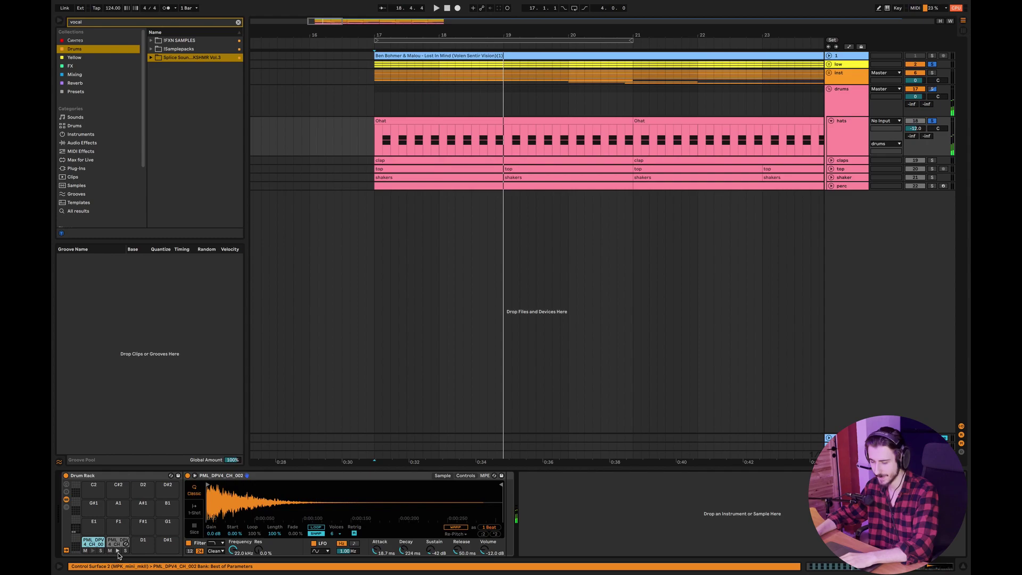
key(space)
click(832, 122)
click(832, 130)
click(381, 152)
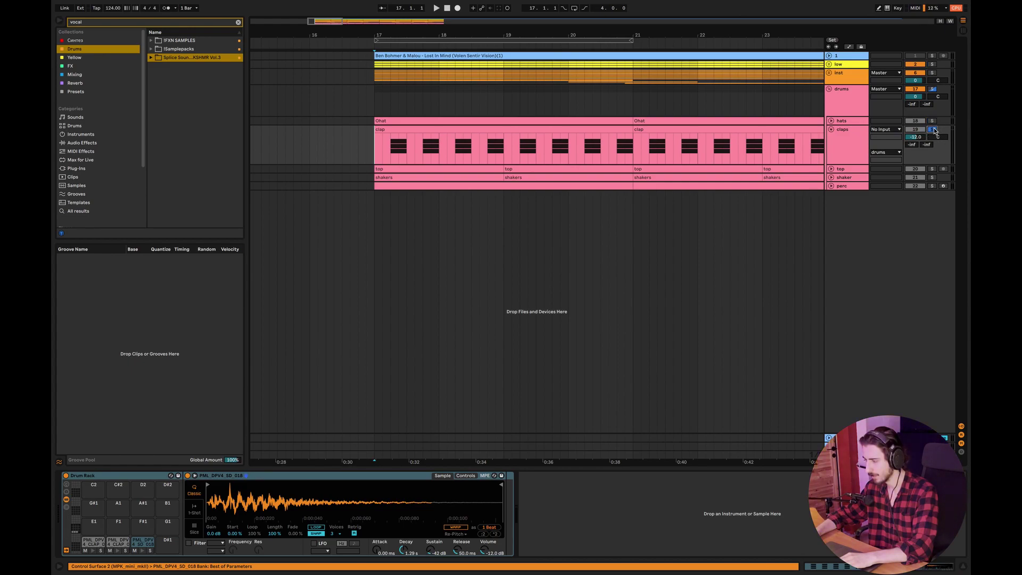
Play the clap clip from bar 17 and audition its PML_DPV4_SD_018 snare and clap pads.
key(space)
click(396, 130)
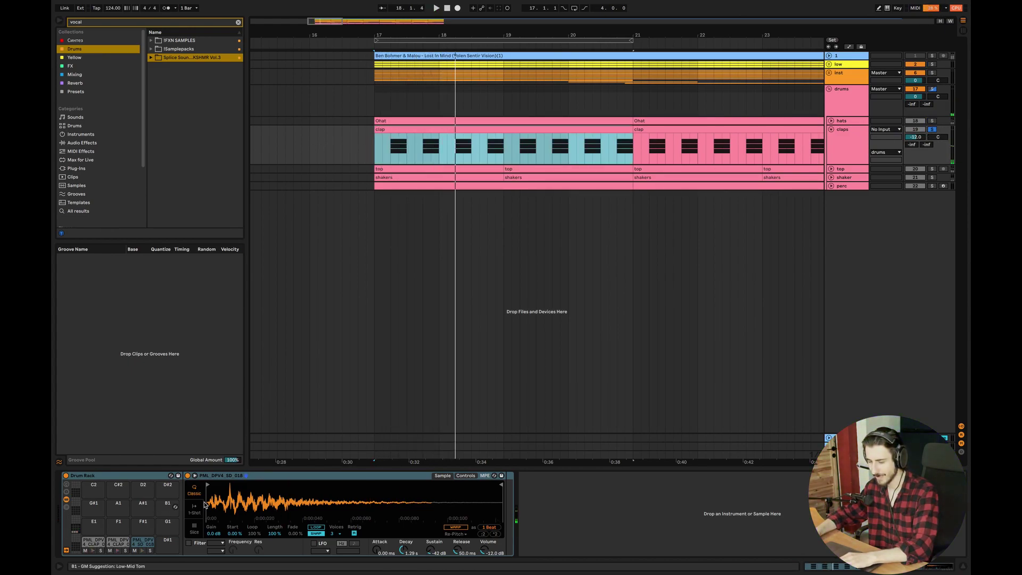
click(141, 544)
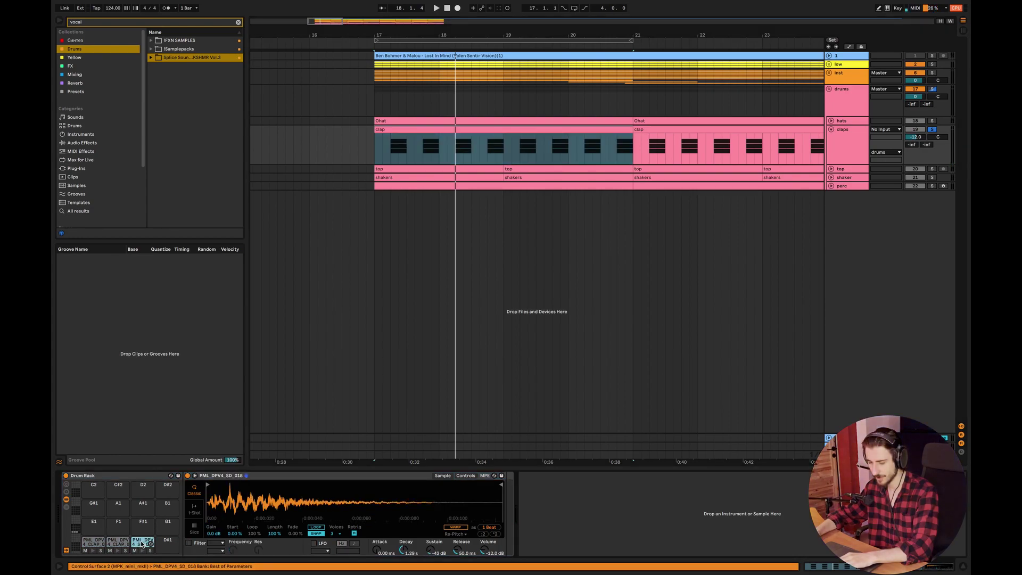
click(121, 543)
click(99, 543)
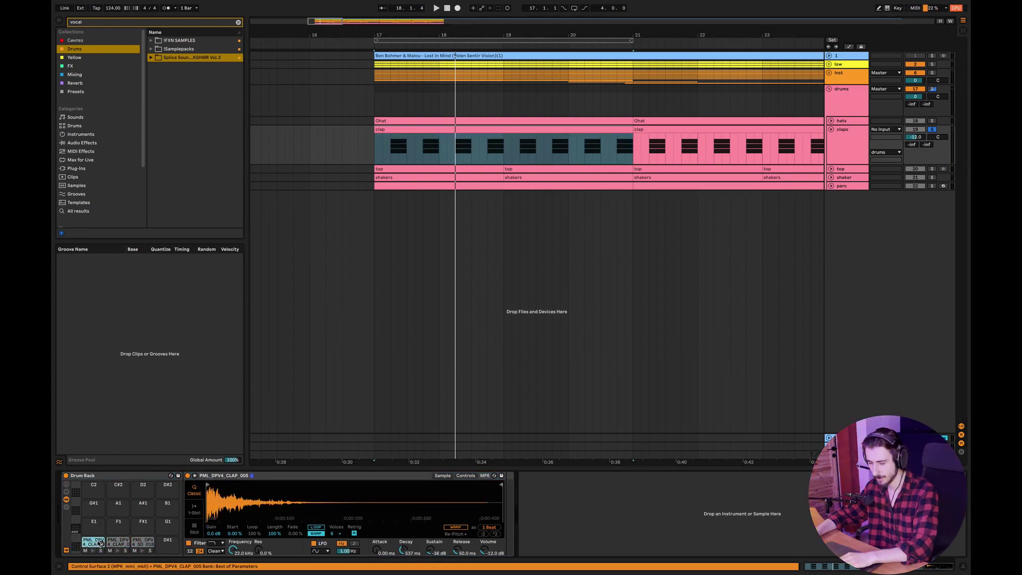
click(147, 544)
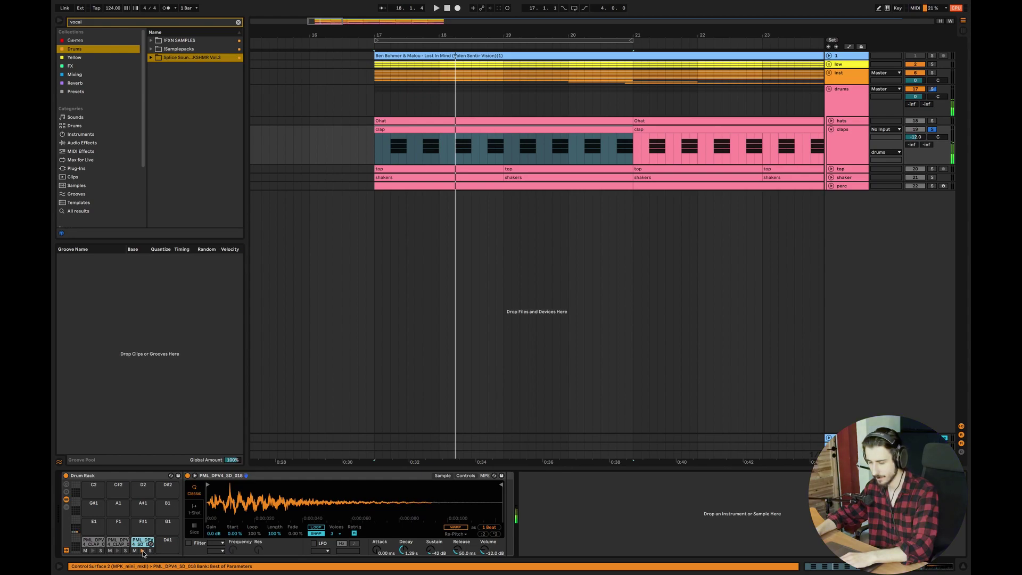
Solo the low track, view the clap clip's MIDI notes, then close the editor and replay from bar 17.
click(916, 148)
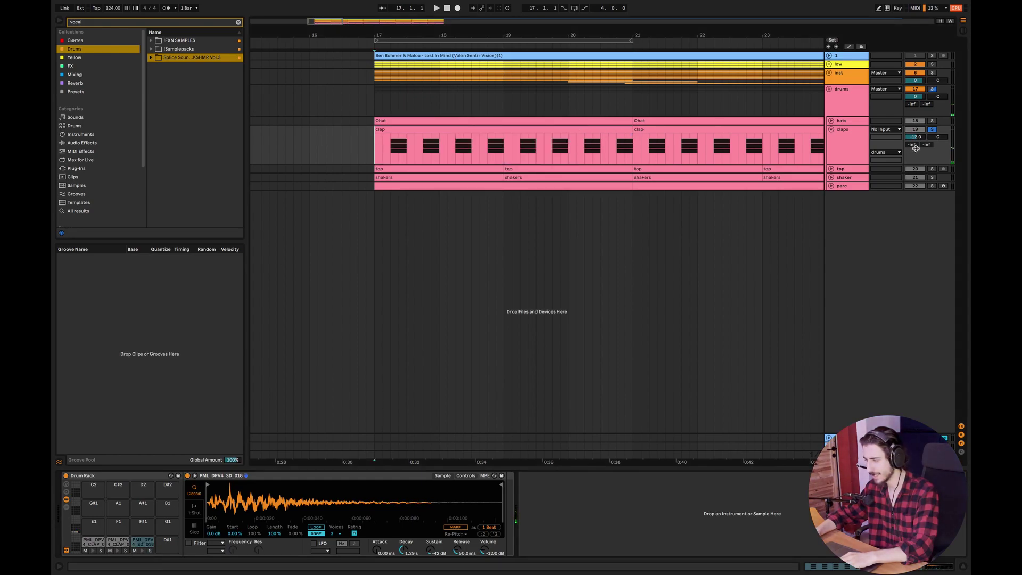
click(932, 64)
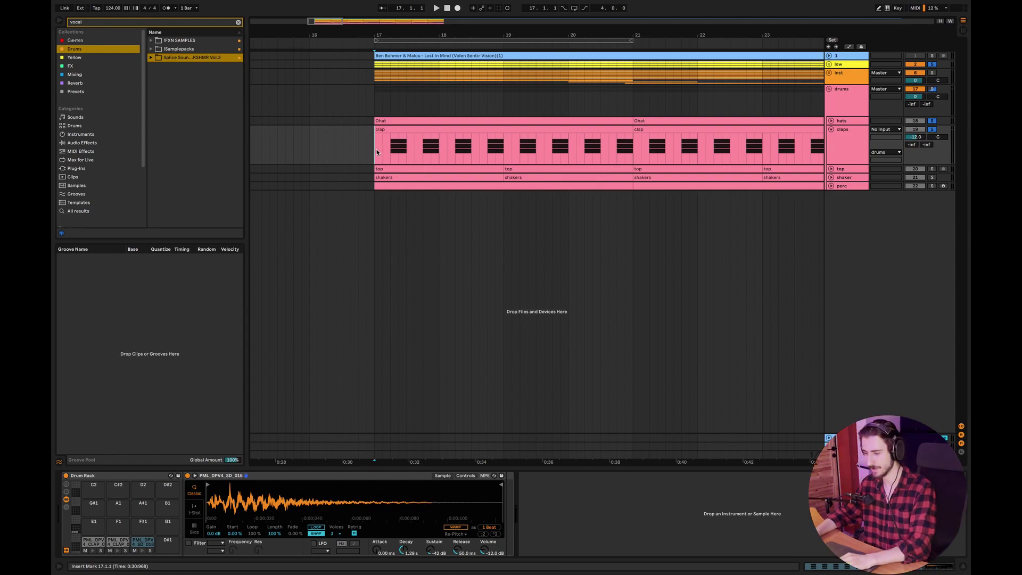
click(845, 102)
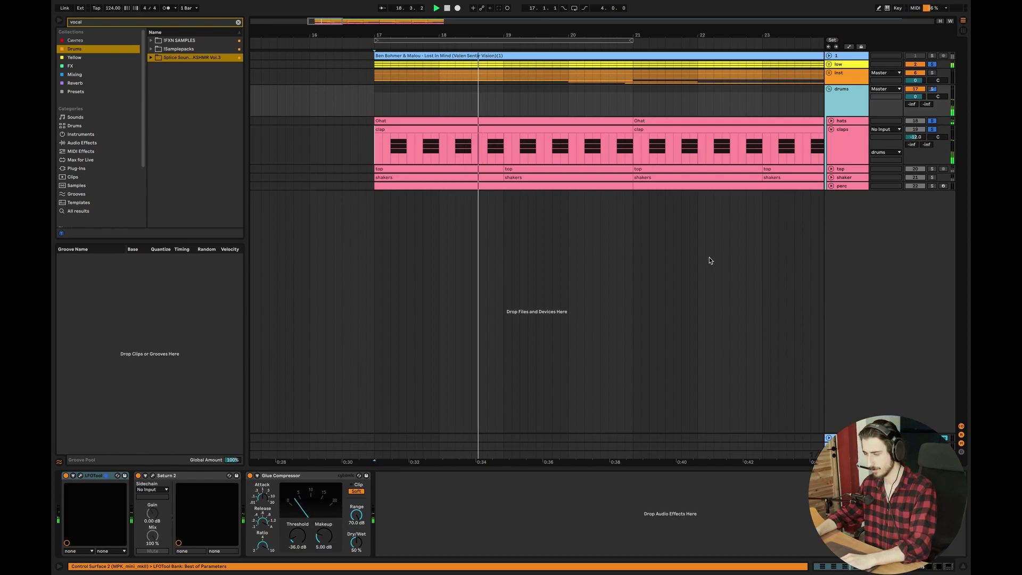
double_click(441, 136)
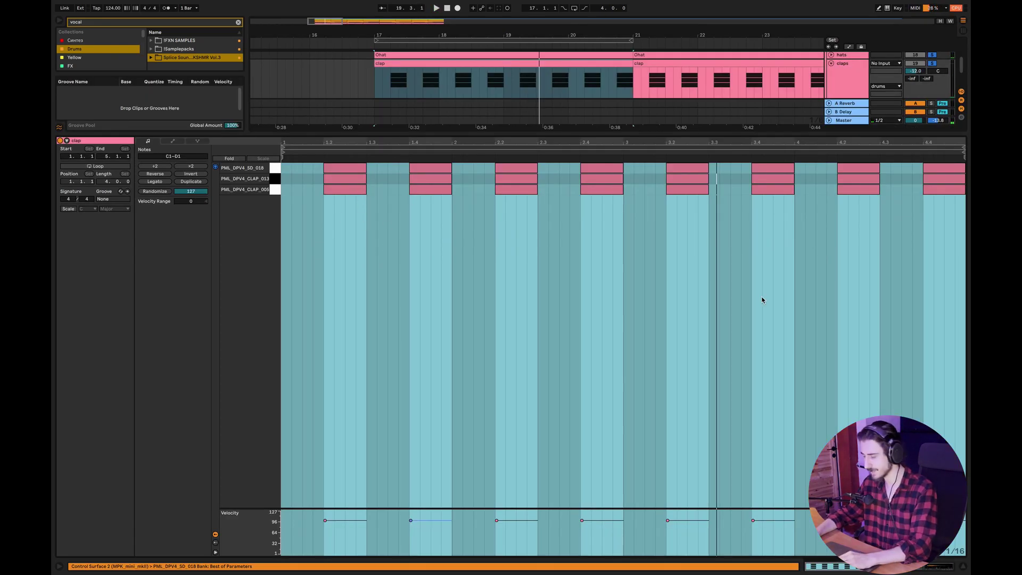
click(963, 569)
key(space)
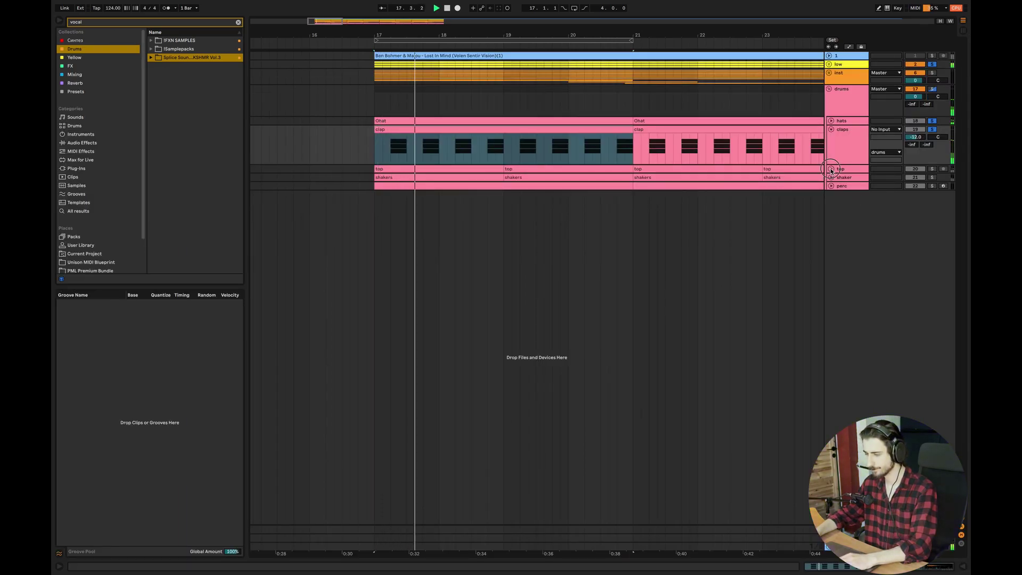
Unfold the top and shaker tracks, play from bar 17, solo inst and unsolo top.
key(space)
click(831, 209)
click(842, 168)
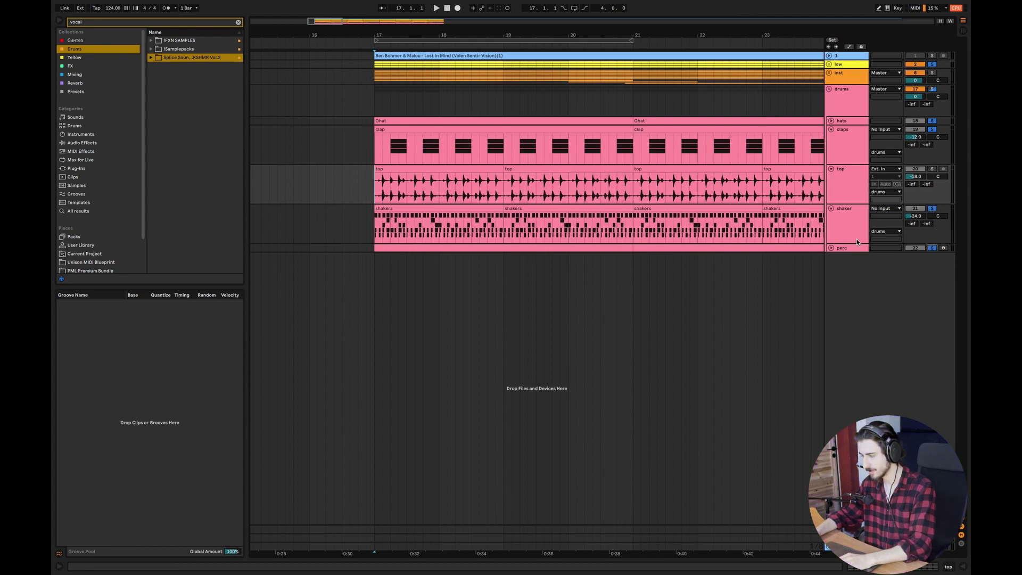
key(space)
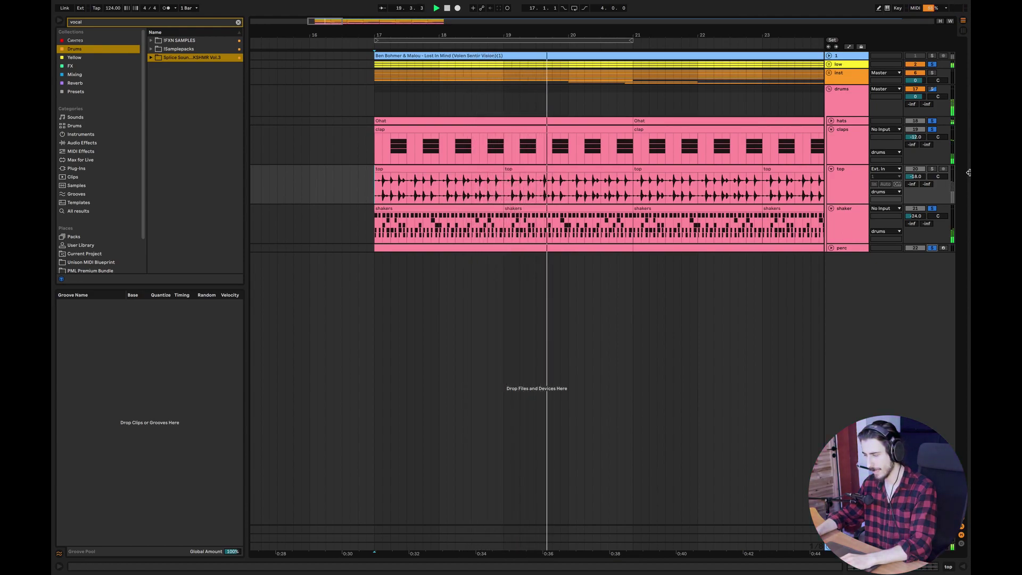
key(space)
key(space)
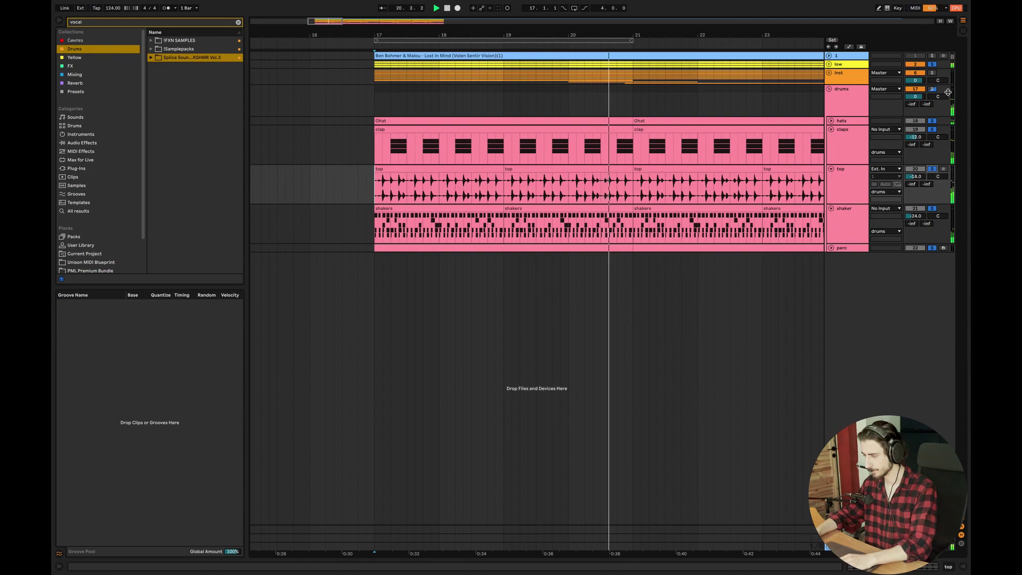
click(932, 72)
key(space)
key(space)
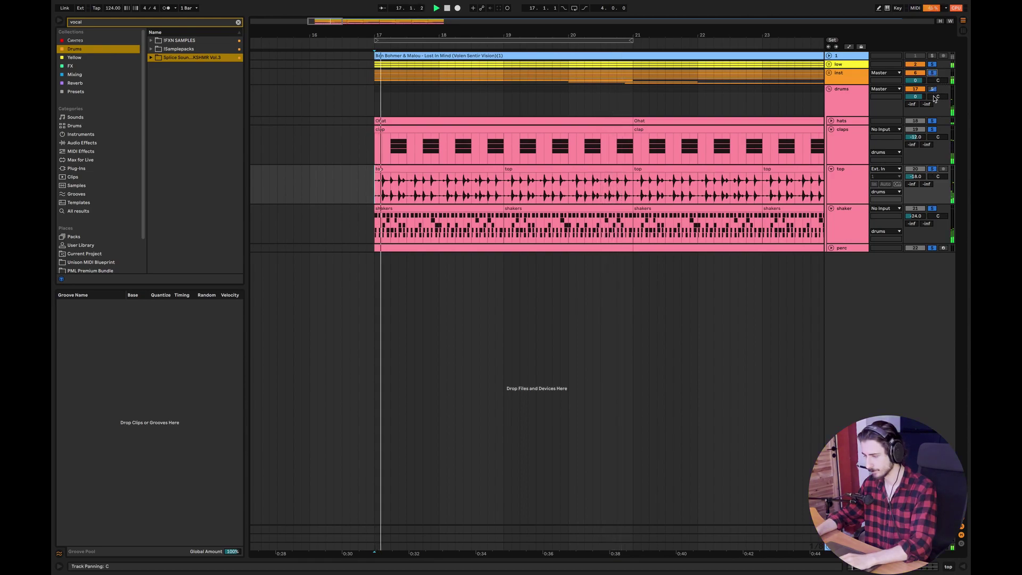
click(933, 170)
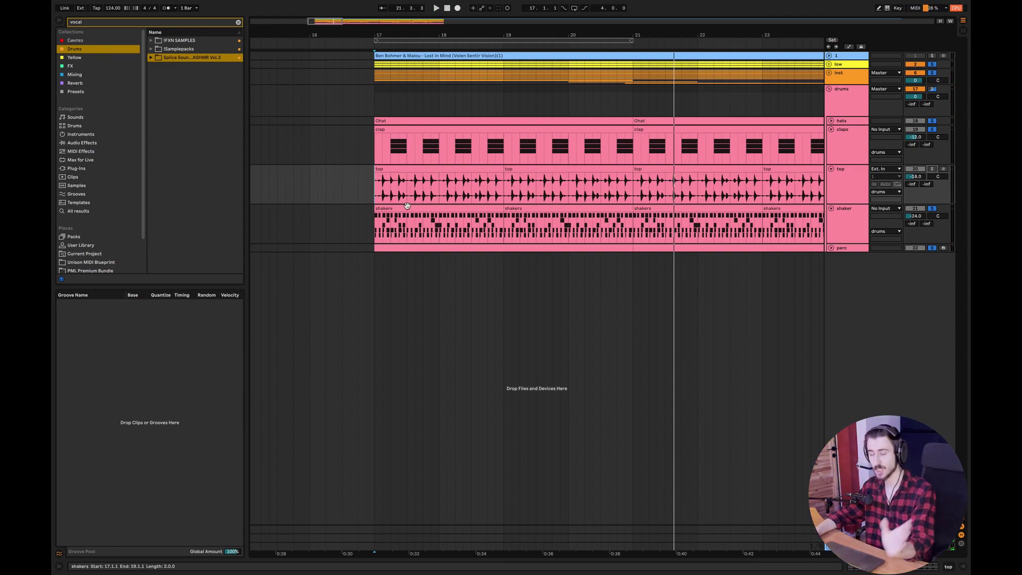
Solo only the shaker track, open its first shakers clip, and show its Drum Rack.
click(929, 209)
click(854, 226)
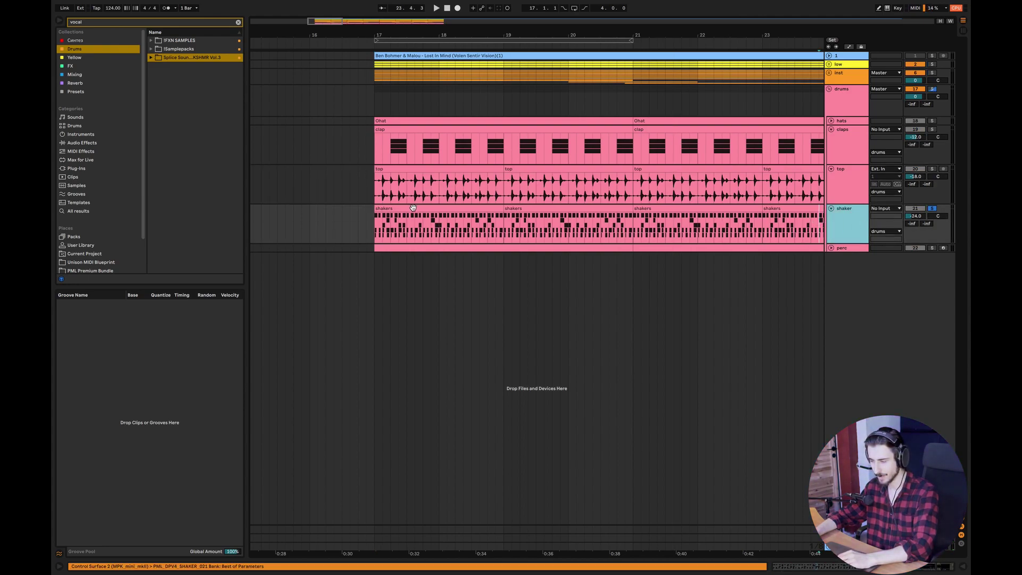
double_click(413, 210)
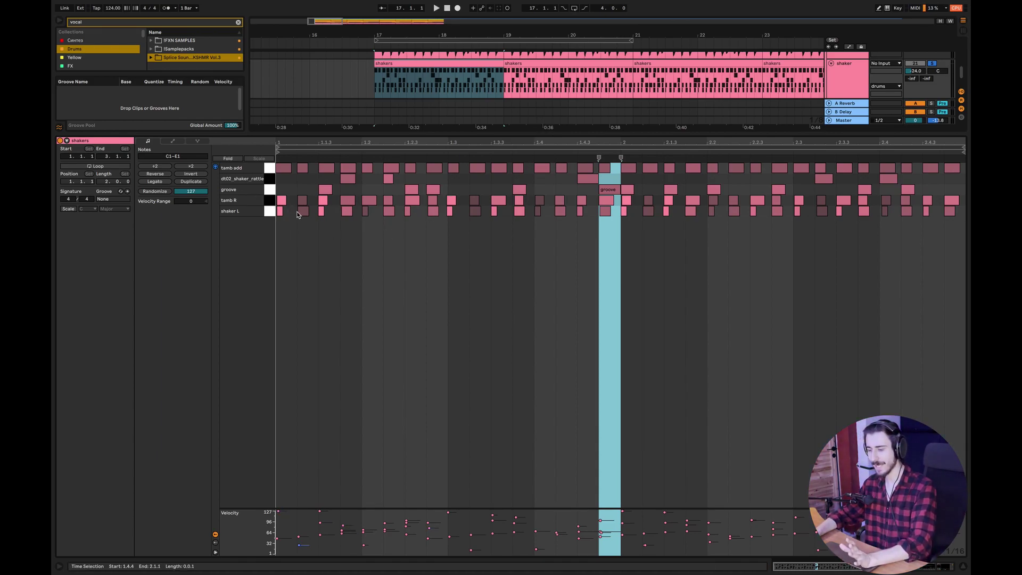
click(855, 79)
Audition the soloed shaker L and tamb R chains, playing from bar 17.
click(277, 492)
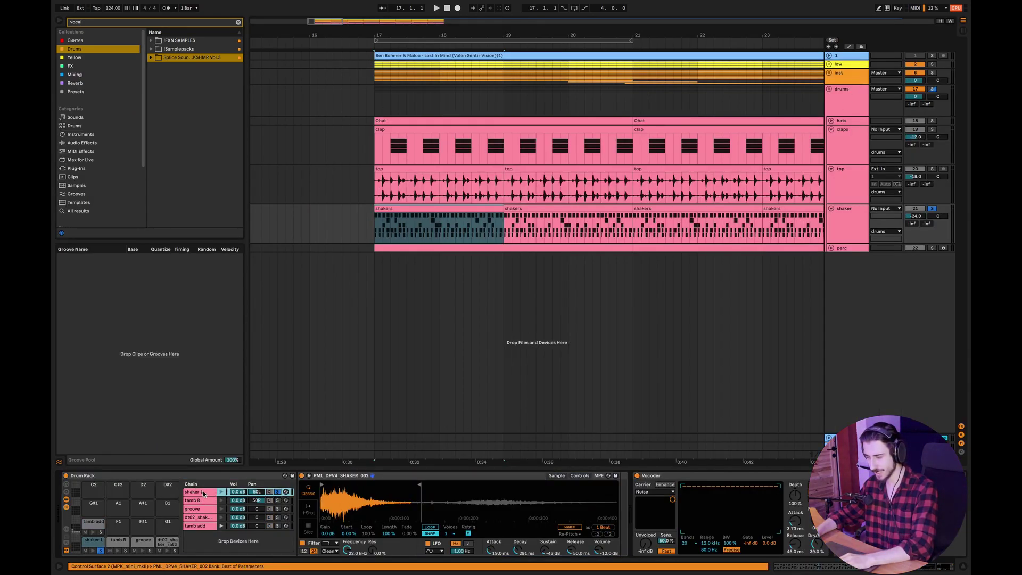
key(space)
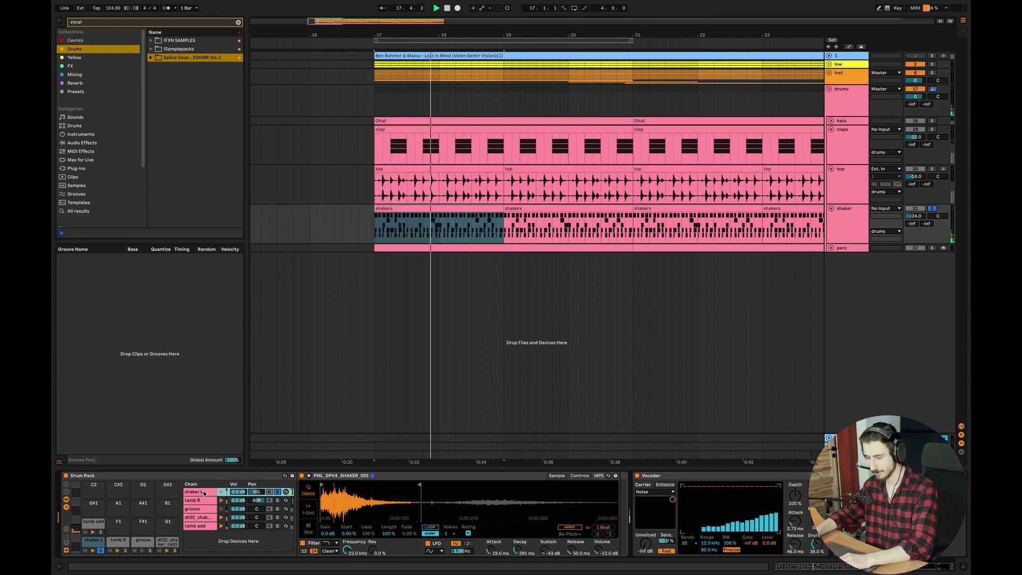
click(278, 501)
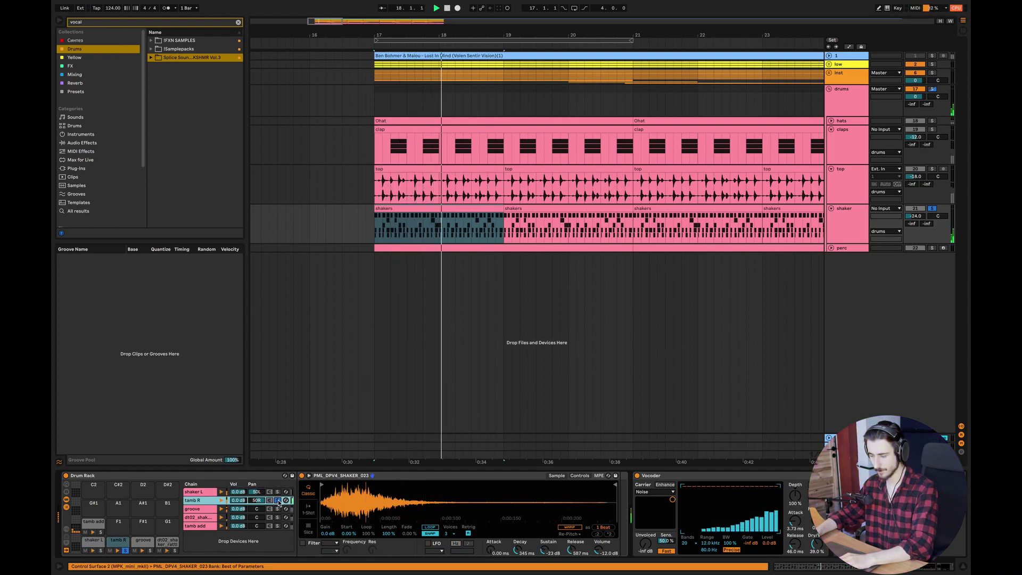
click(277, 492)
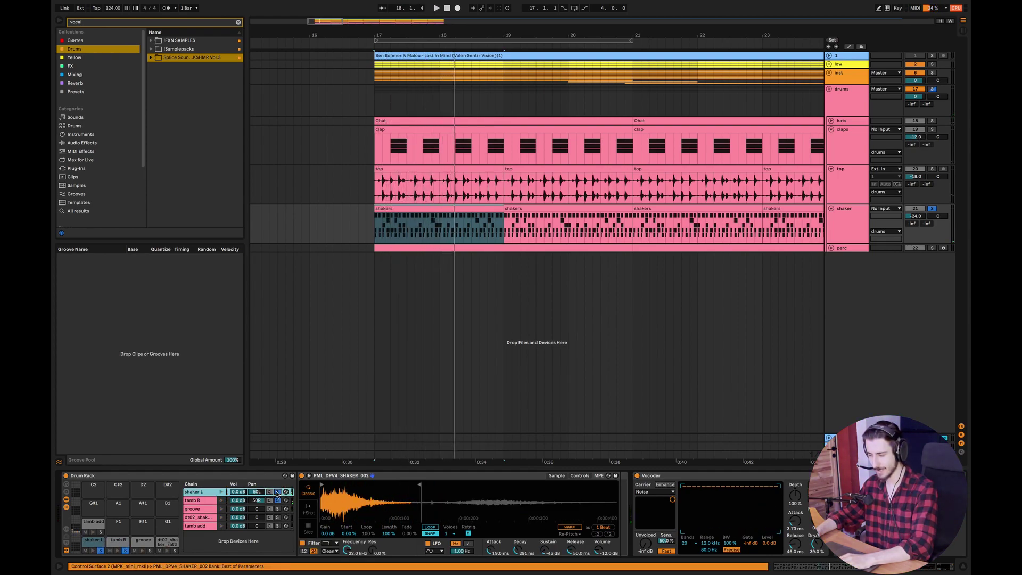
key(space)
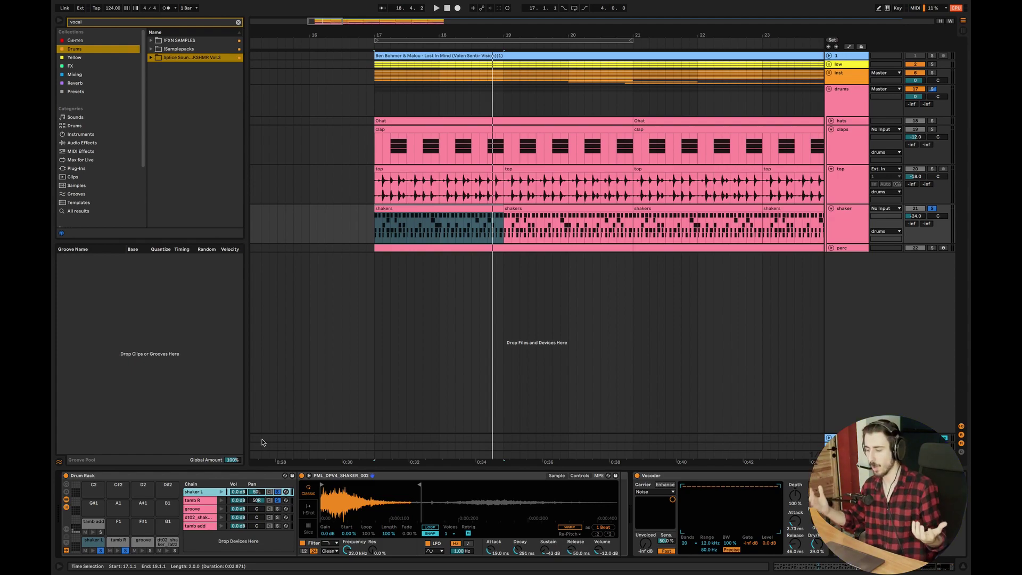
key(space)
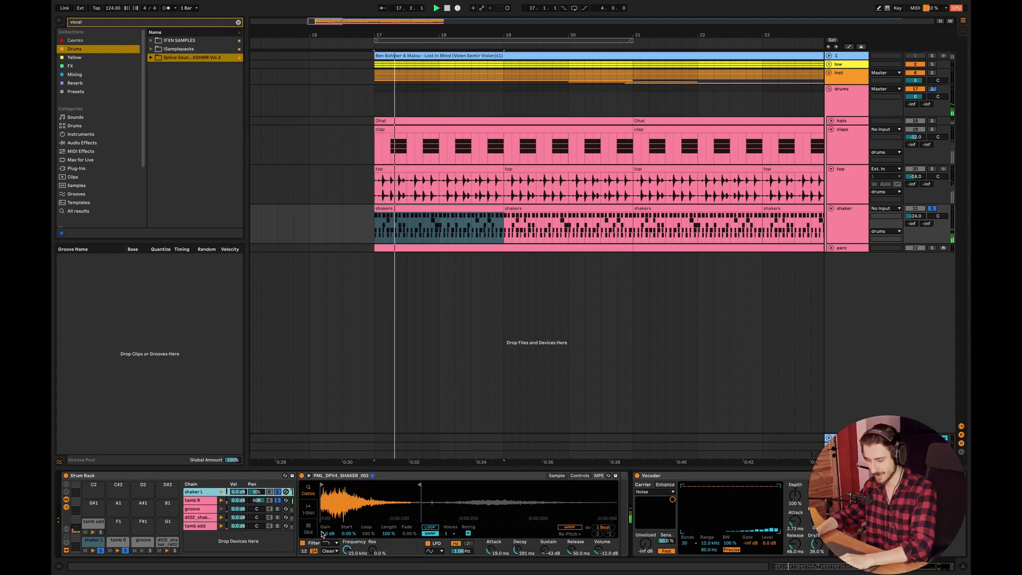
key(space)
Audition the tamb add chain, solo the groove chain, and open the shakers clip's notes.
click(277, 528)
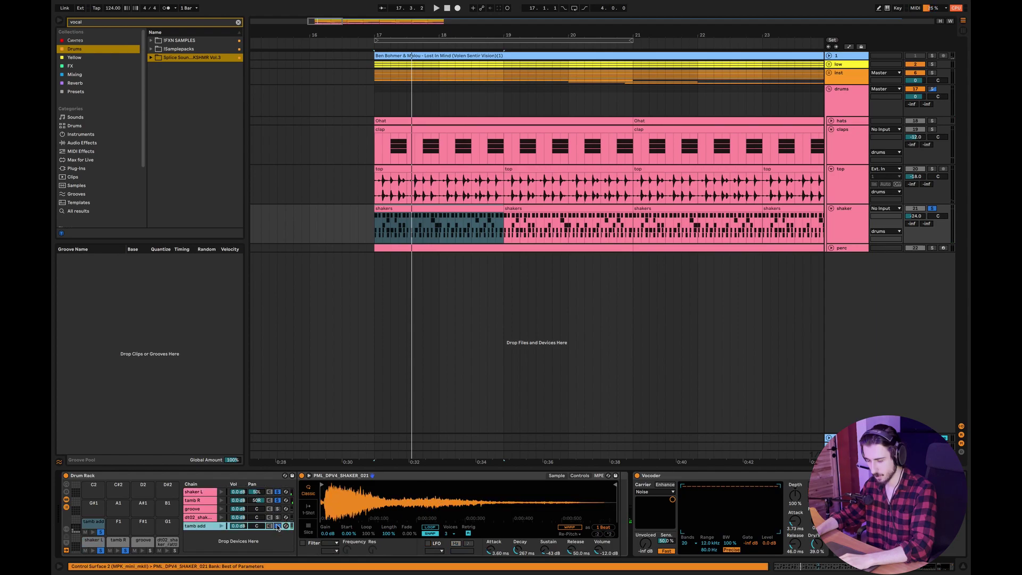
key(space)
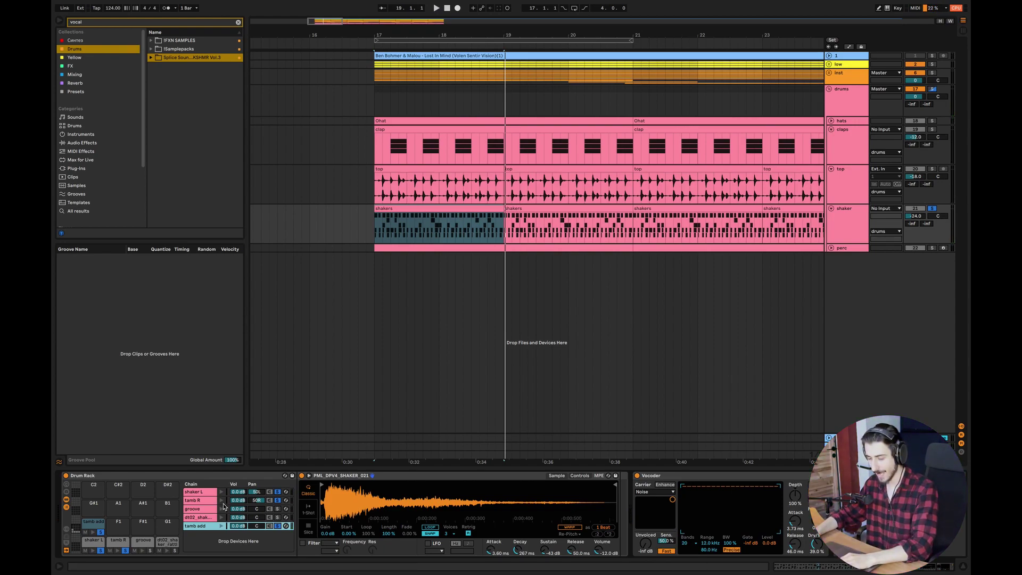
click(193, 509)
click(277, 509)
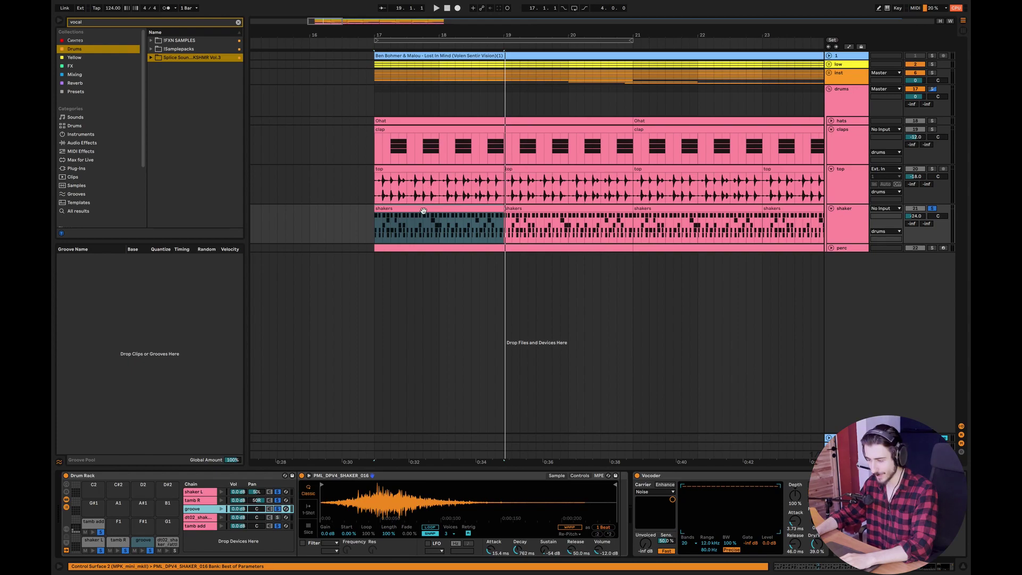
double_click(424, 212)
Select and play the clip's groove notes, then bring back the shaker Drum Rack view.
click(271, 191)
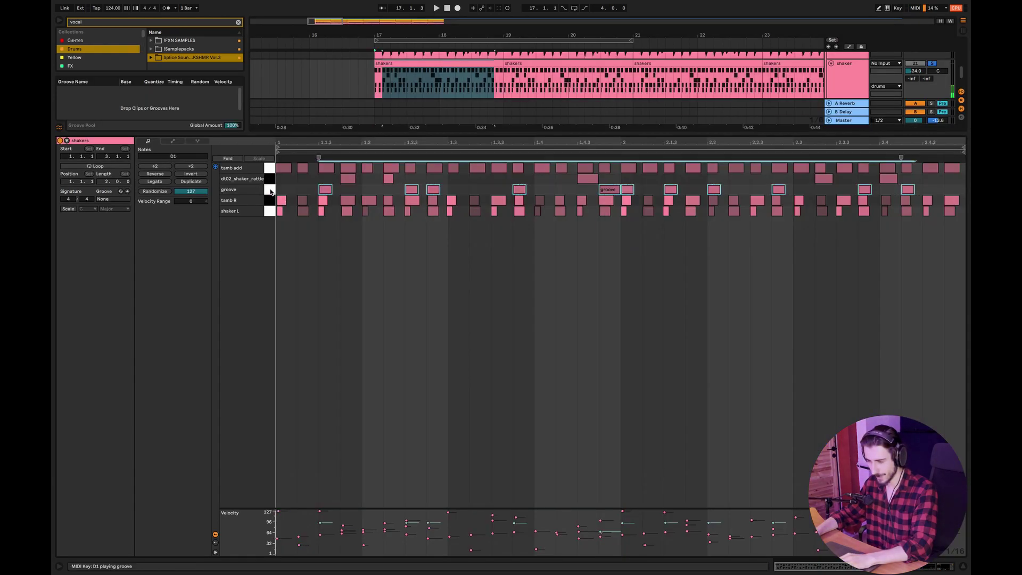
key(space)
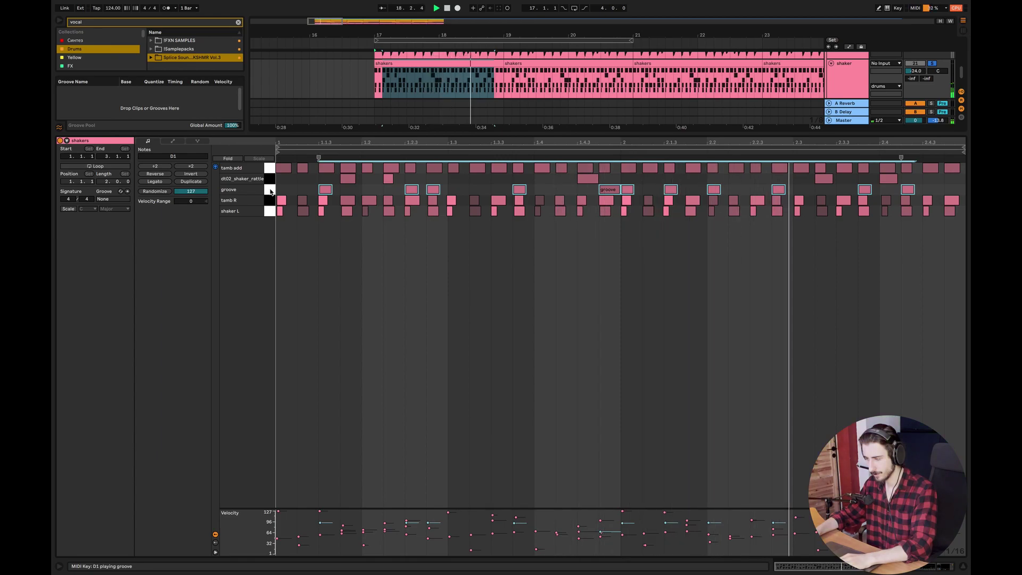
key(space)
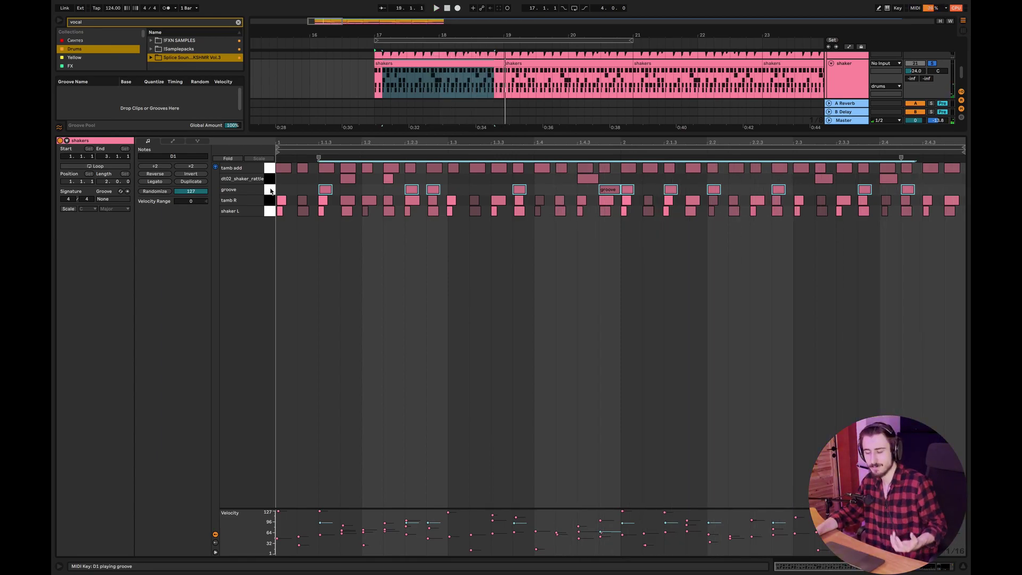
click(848, 84)
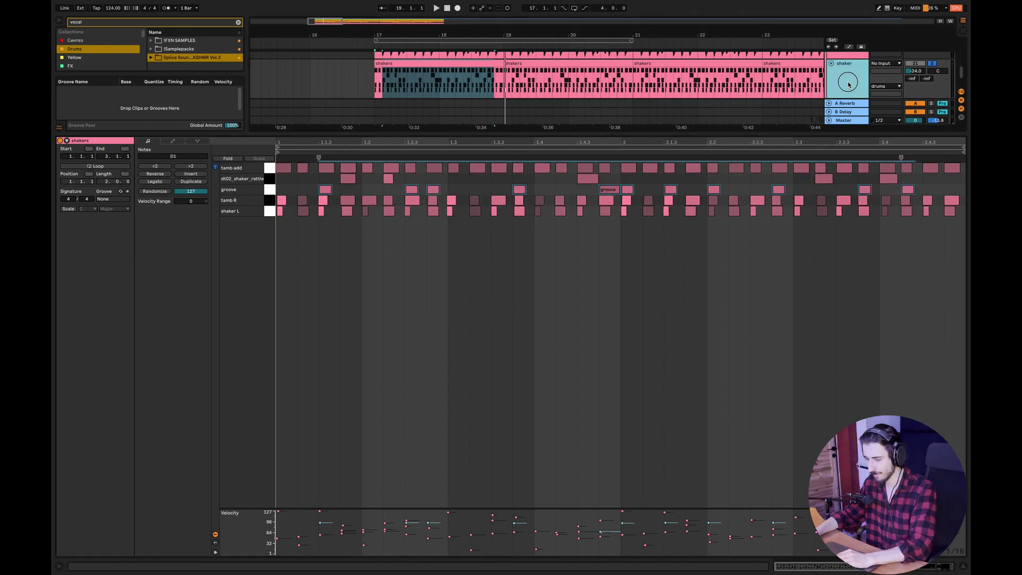
double_click(848, 84)
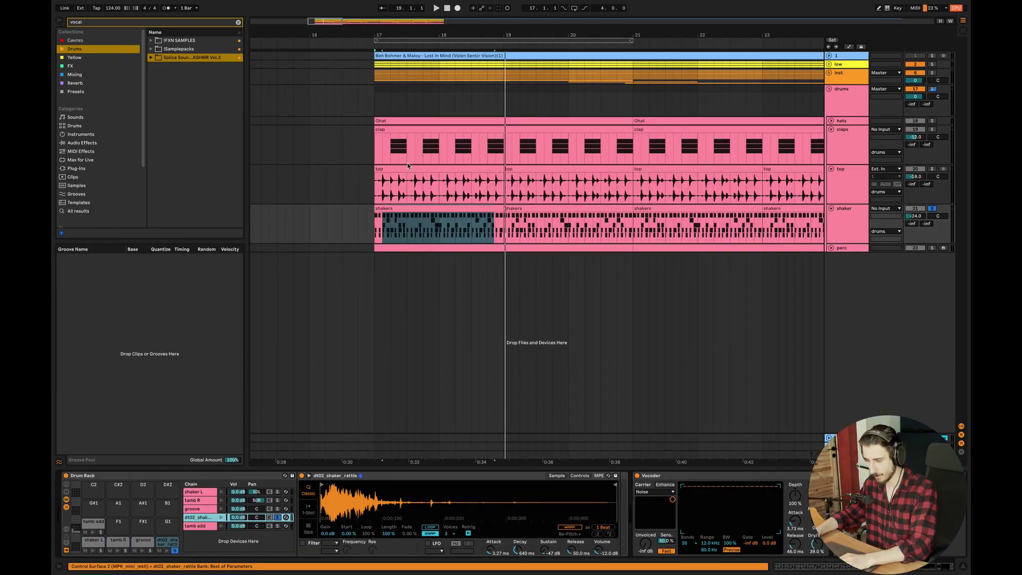
Play the dt02_shaker_rattle note at 1.1.4 in the shakers clip, then return to the Drum Rack.
double_click(391, 214)
click(351, 178)
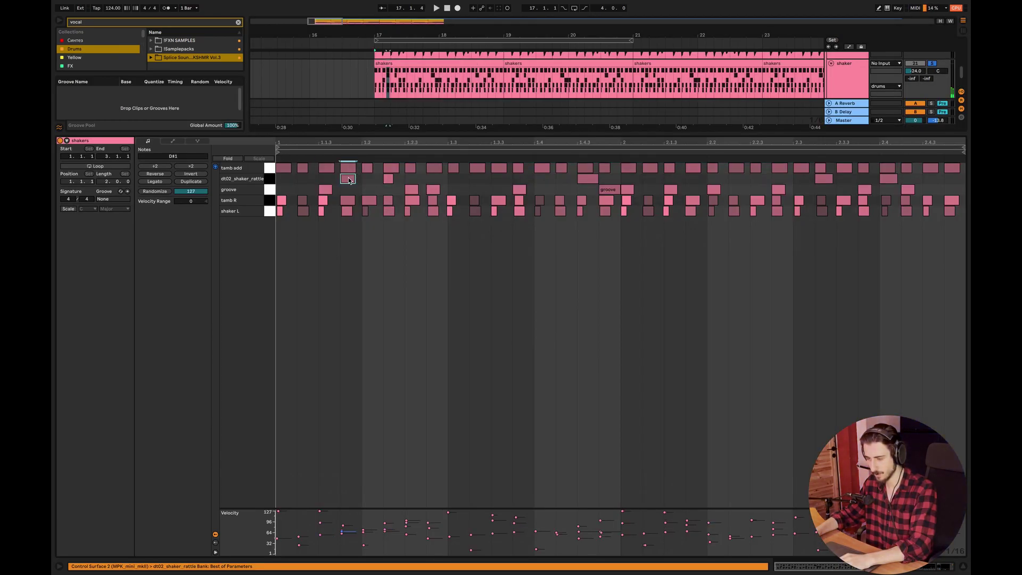
key(space)
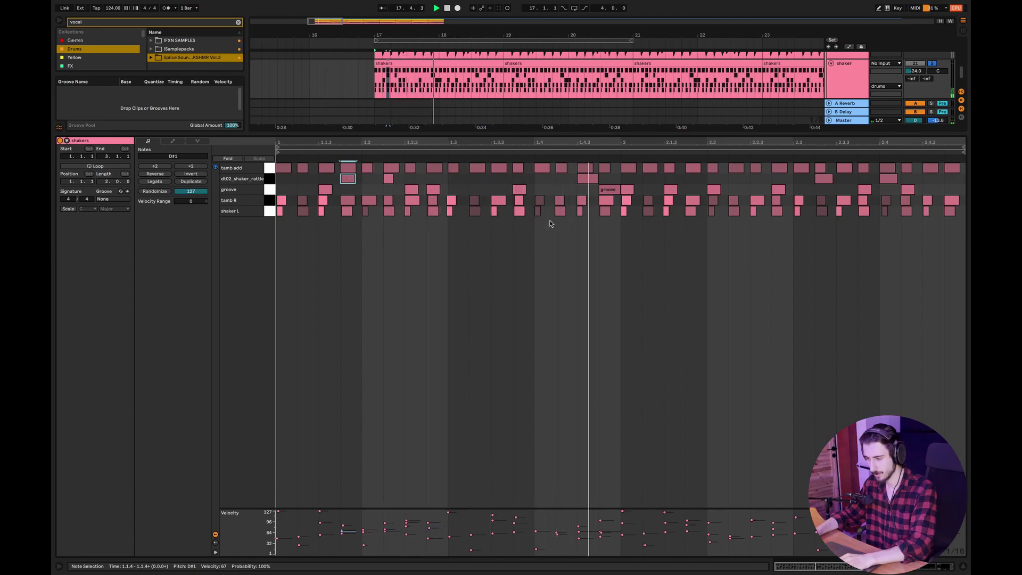
key(space)
key(shift+Tab)
Select the groove chain, play the shakers from bar 17, and show the Drum Rack and Vocoder.
click(277, 509)
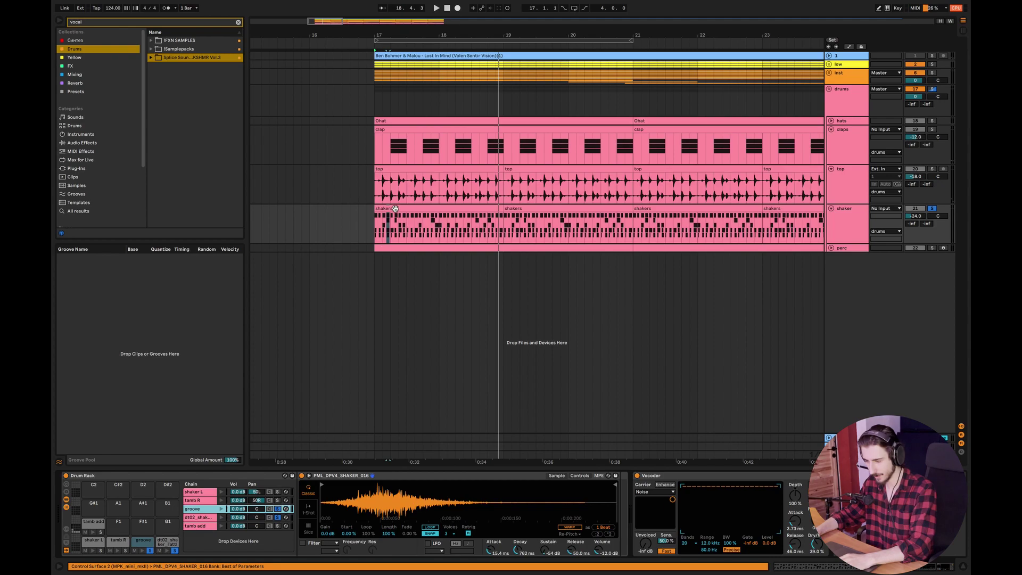
double_click(394, 210)
key(space)
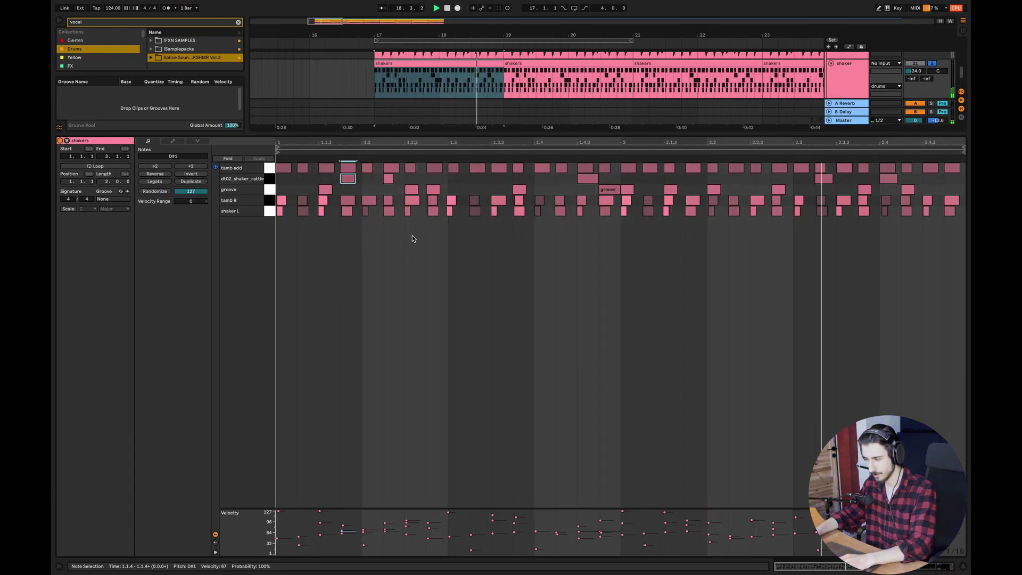
key(super+alt+l)
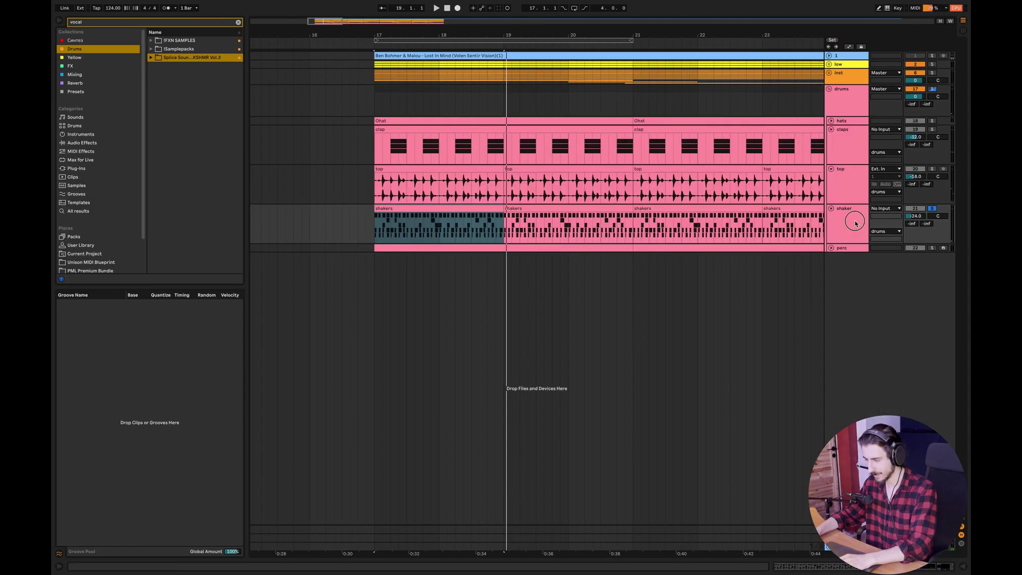
double_click(855, 224)
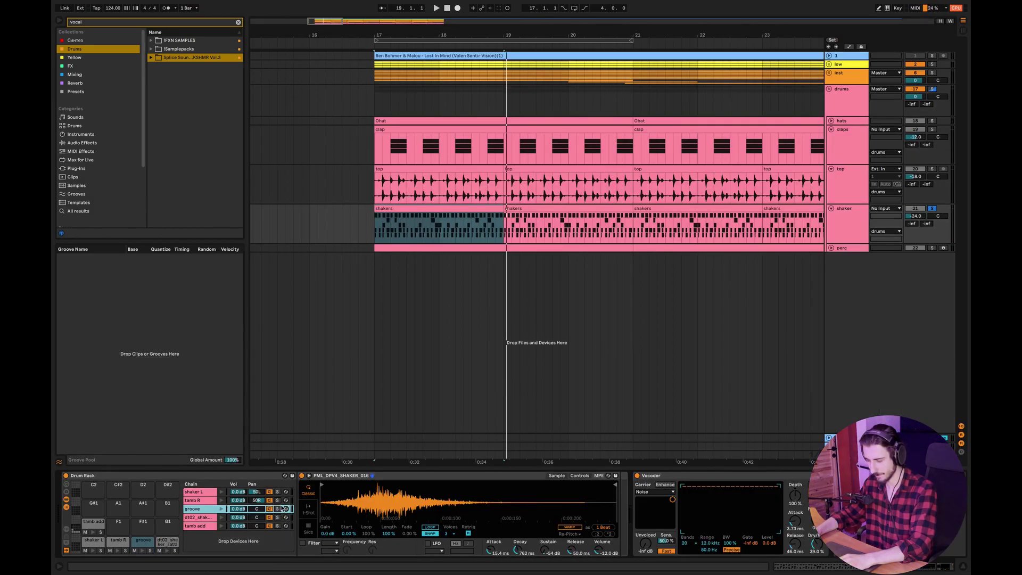
key(space)
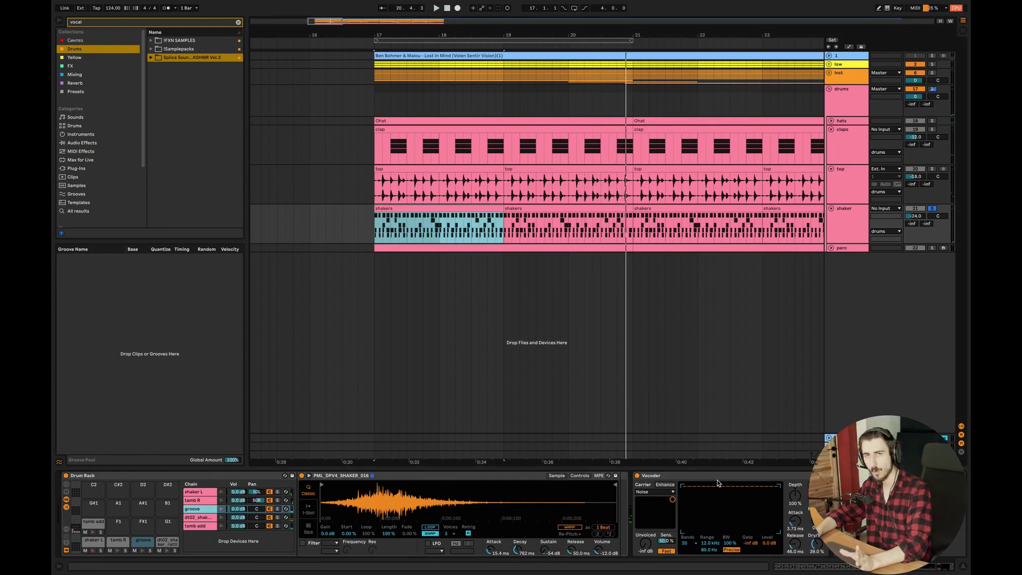
Compare the shakers with the Vocoder bypassed, re-enable it, and set its Dry/Wet to 39.5%.
click(694, 474)
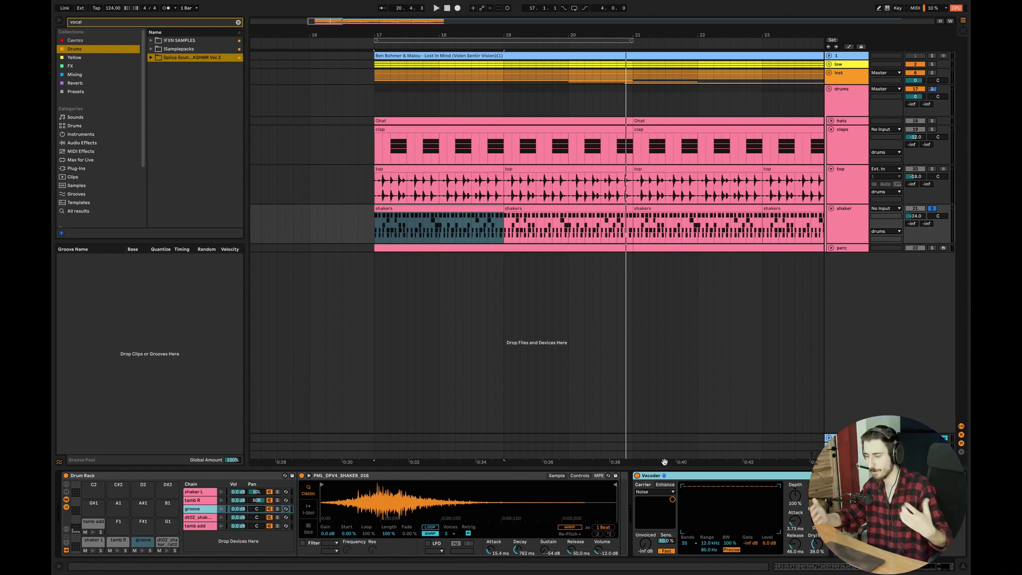
click(636, 475)
key(space)
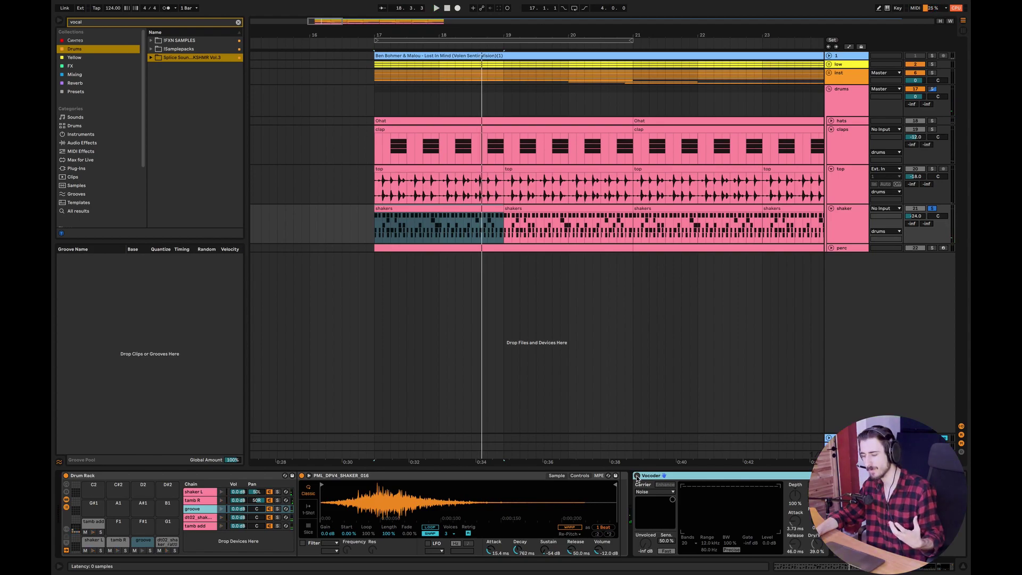
click(637, 475)
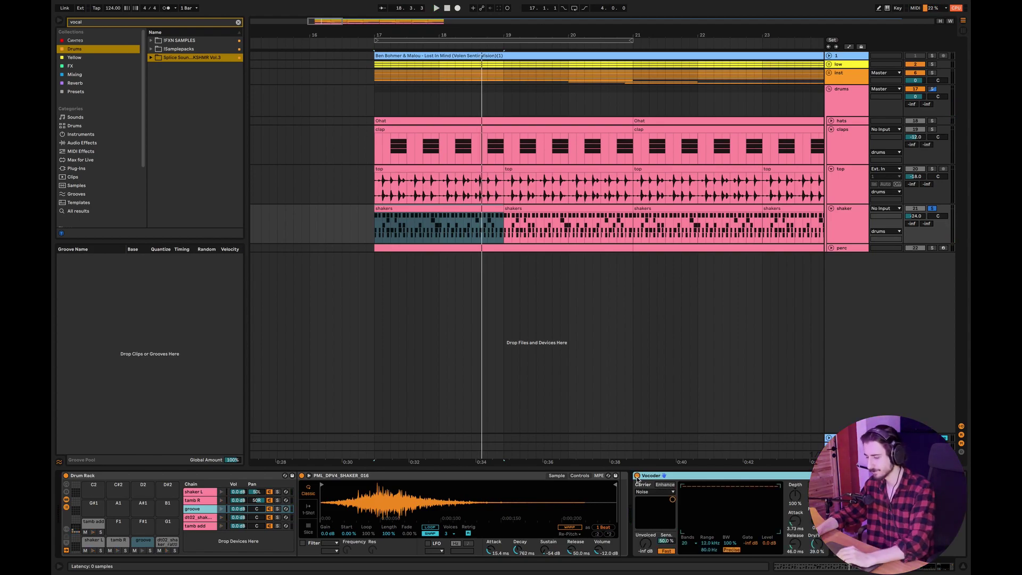
drag(818, 546, 818, 545)
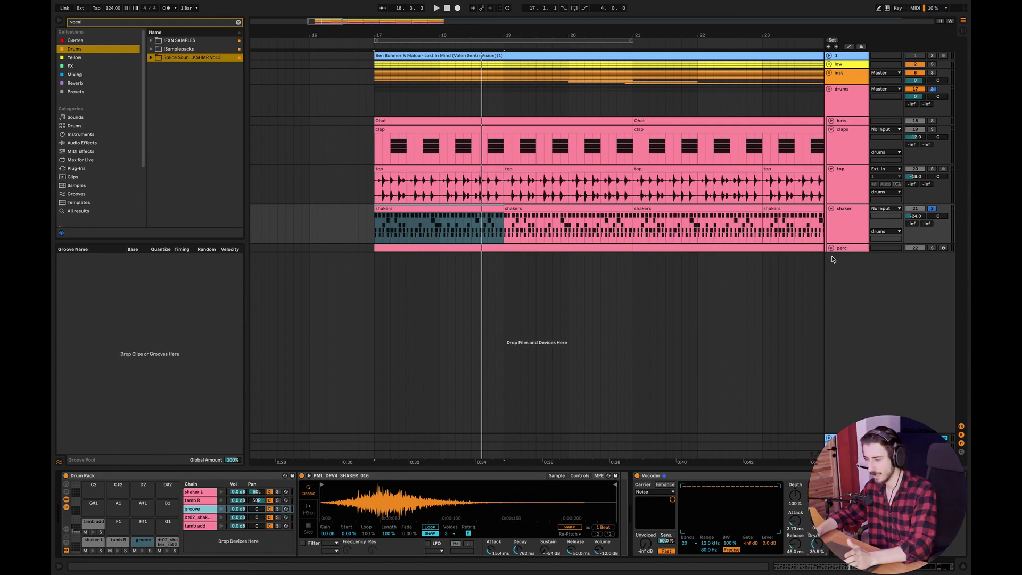
Fold the shaker, top and claps tracks and the drums group, zoom out, and play the song.
click(831, 209)
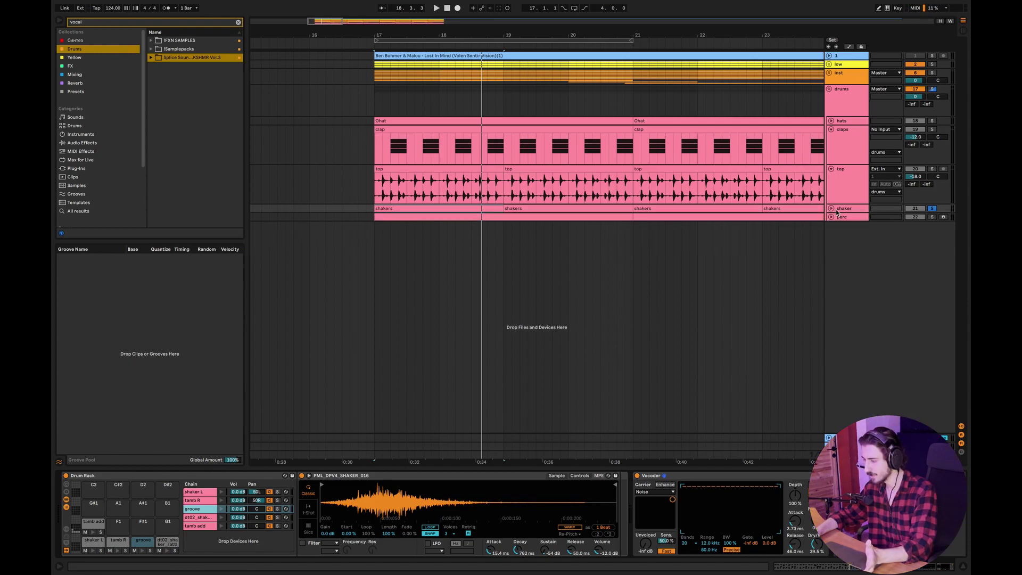
click(830, 168)
click(831, 129)
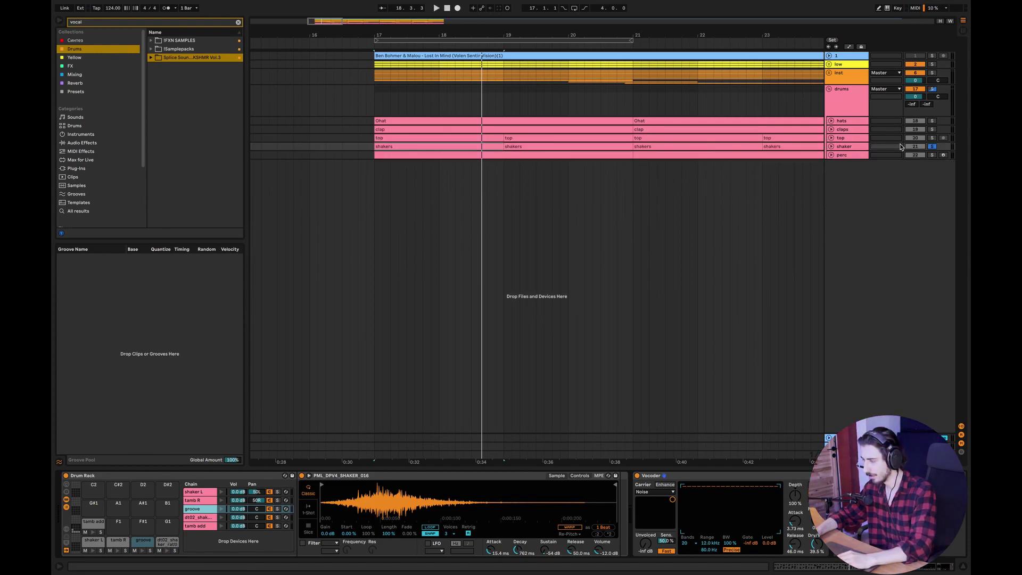
click(829, 89)
key(minus)
key(minus)
key(space)
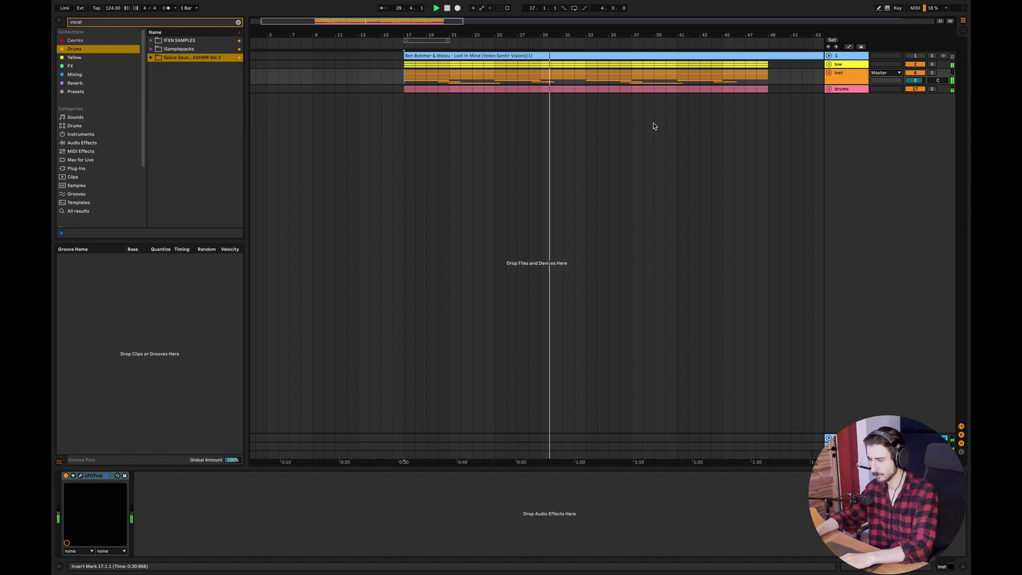
Stop playback at 30.4.2.
key(space)
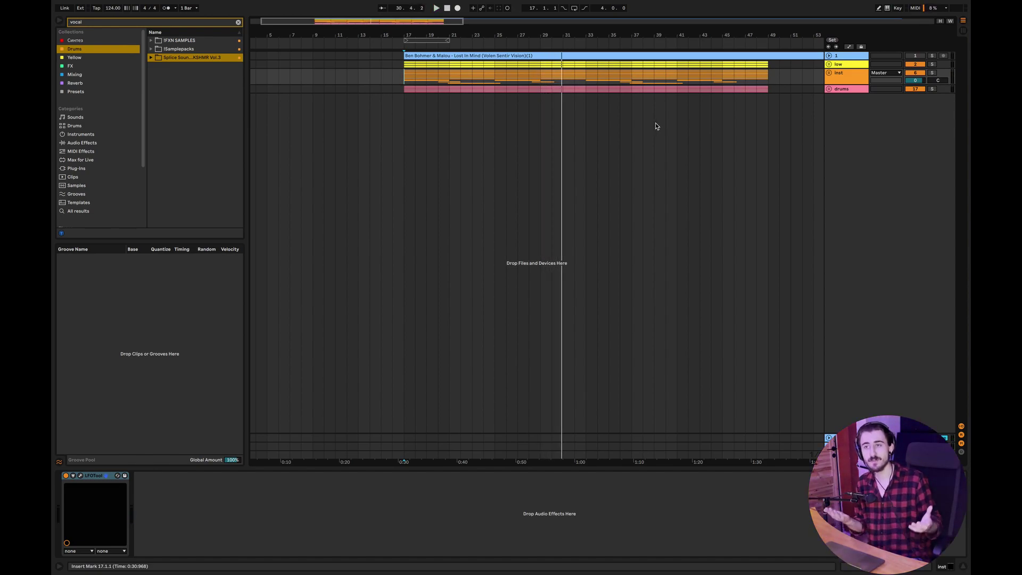